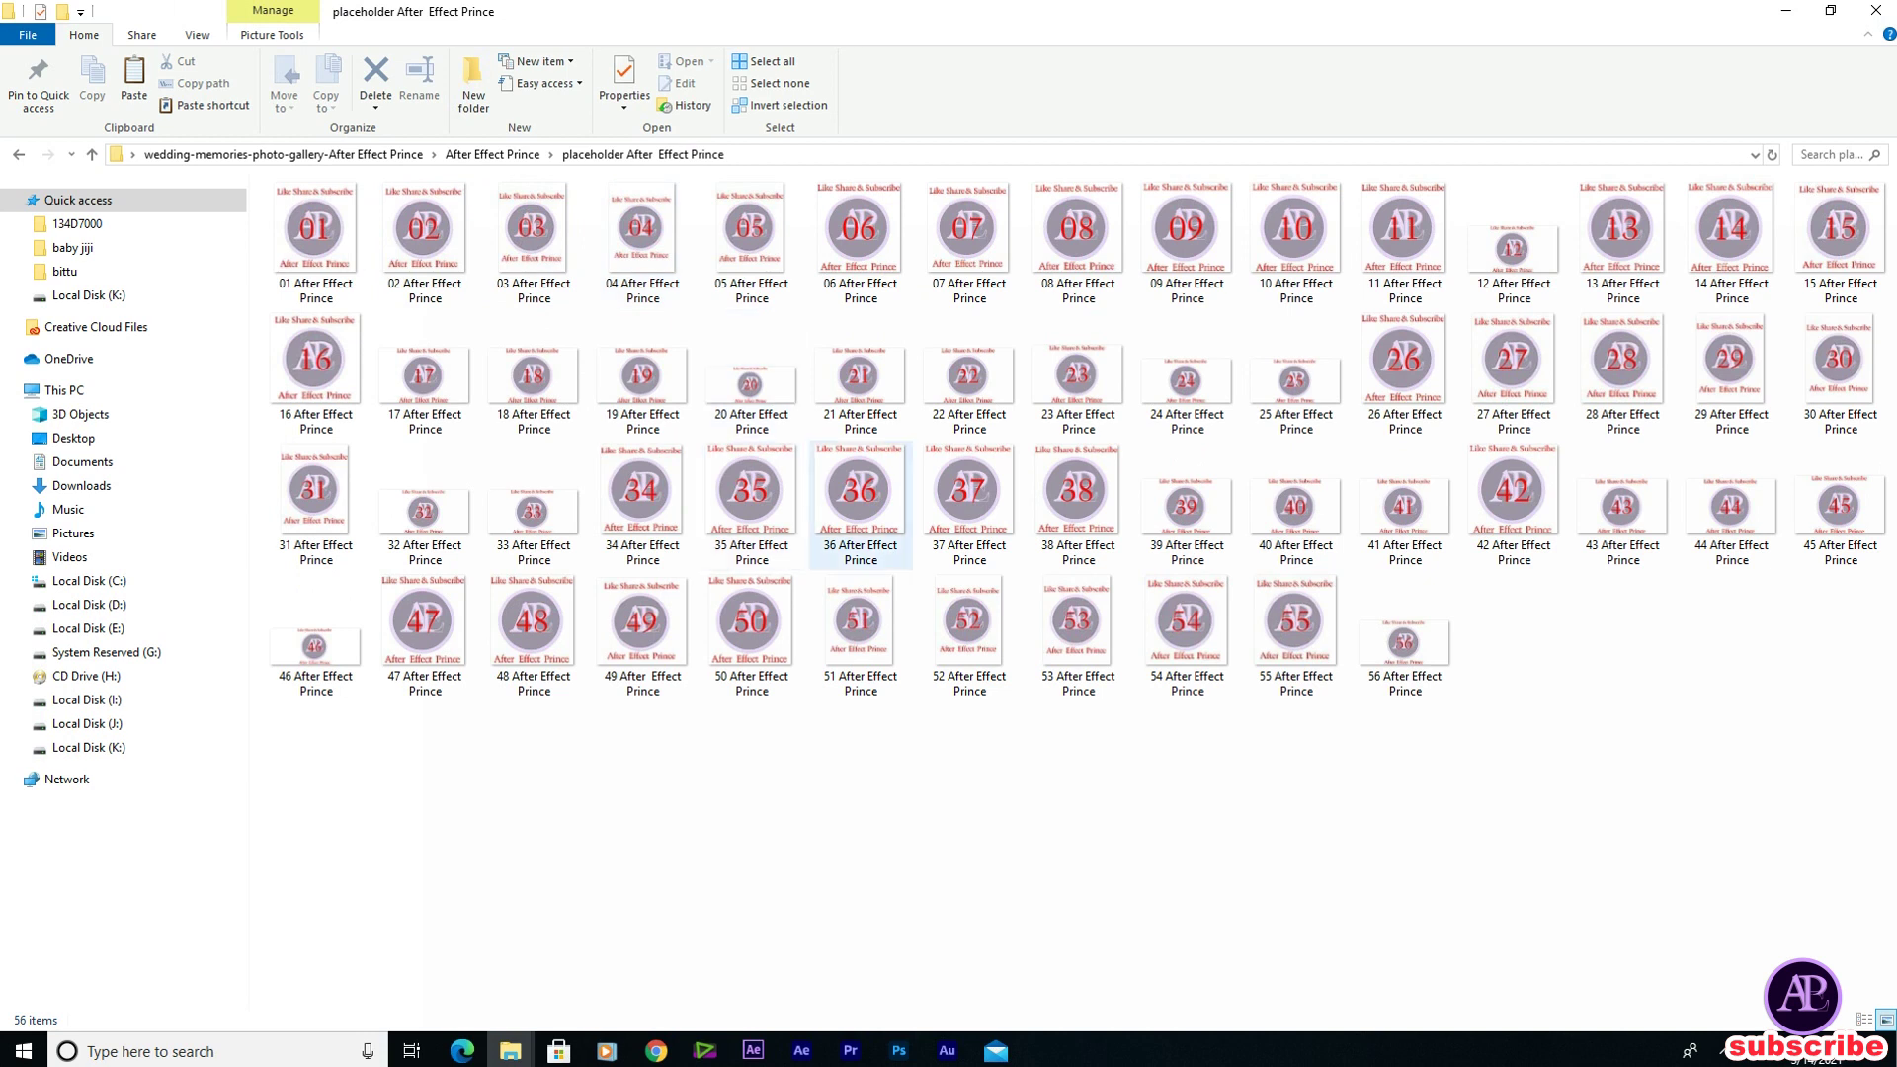
Switch to After Effects and open the downloaded project Wedding Slideshow After Effect Prince
click(1453, 170)
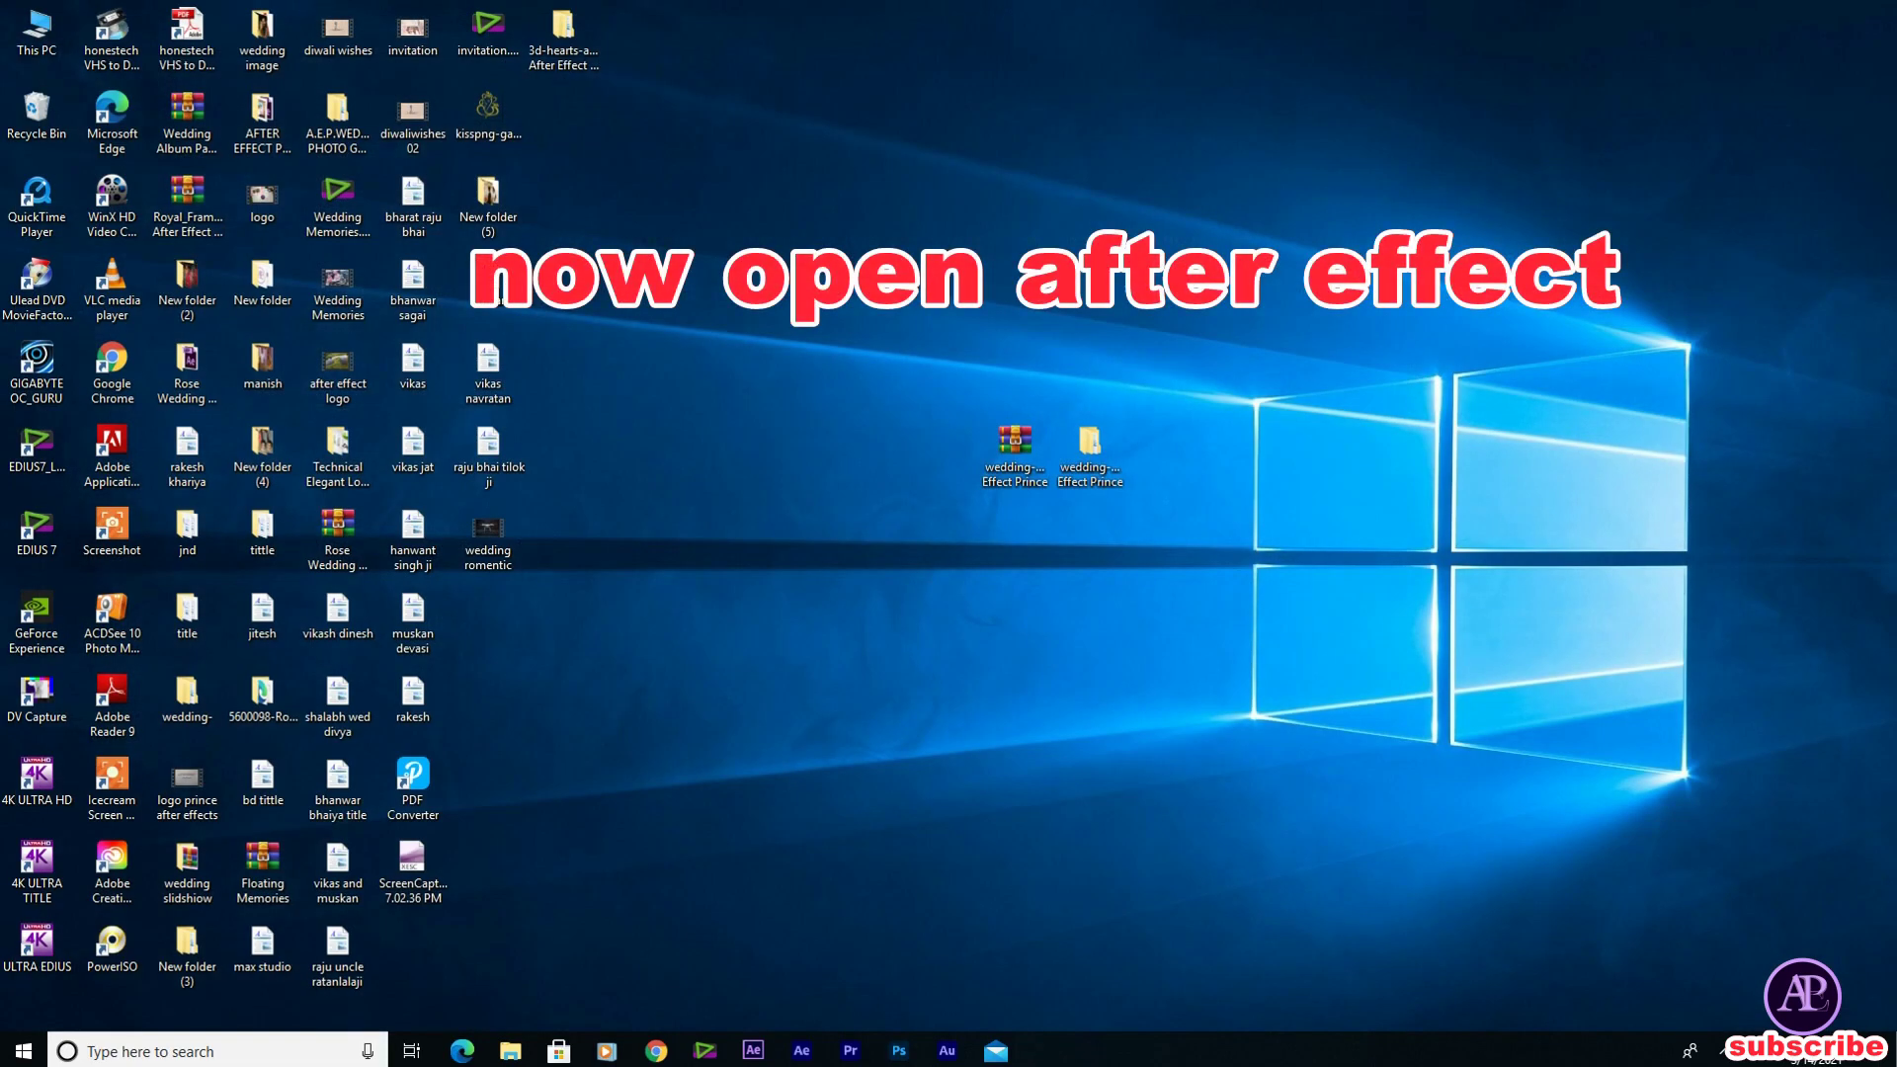
click(753, 1051)
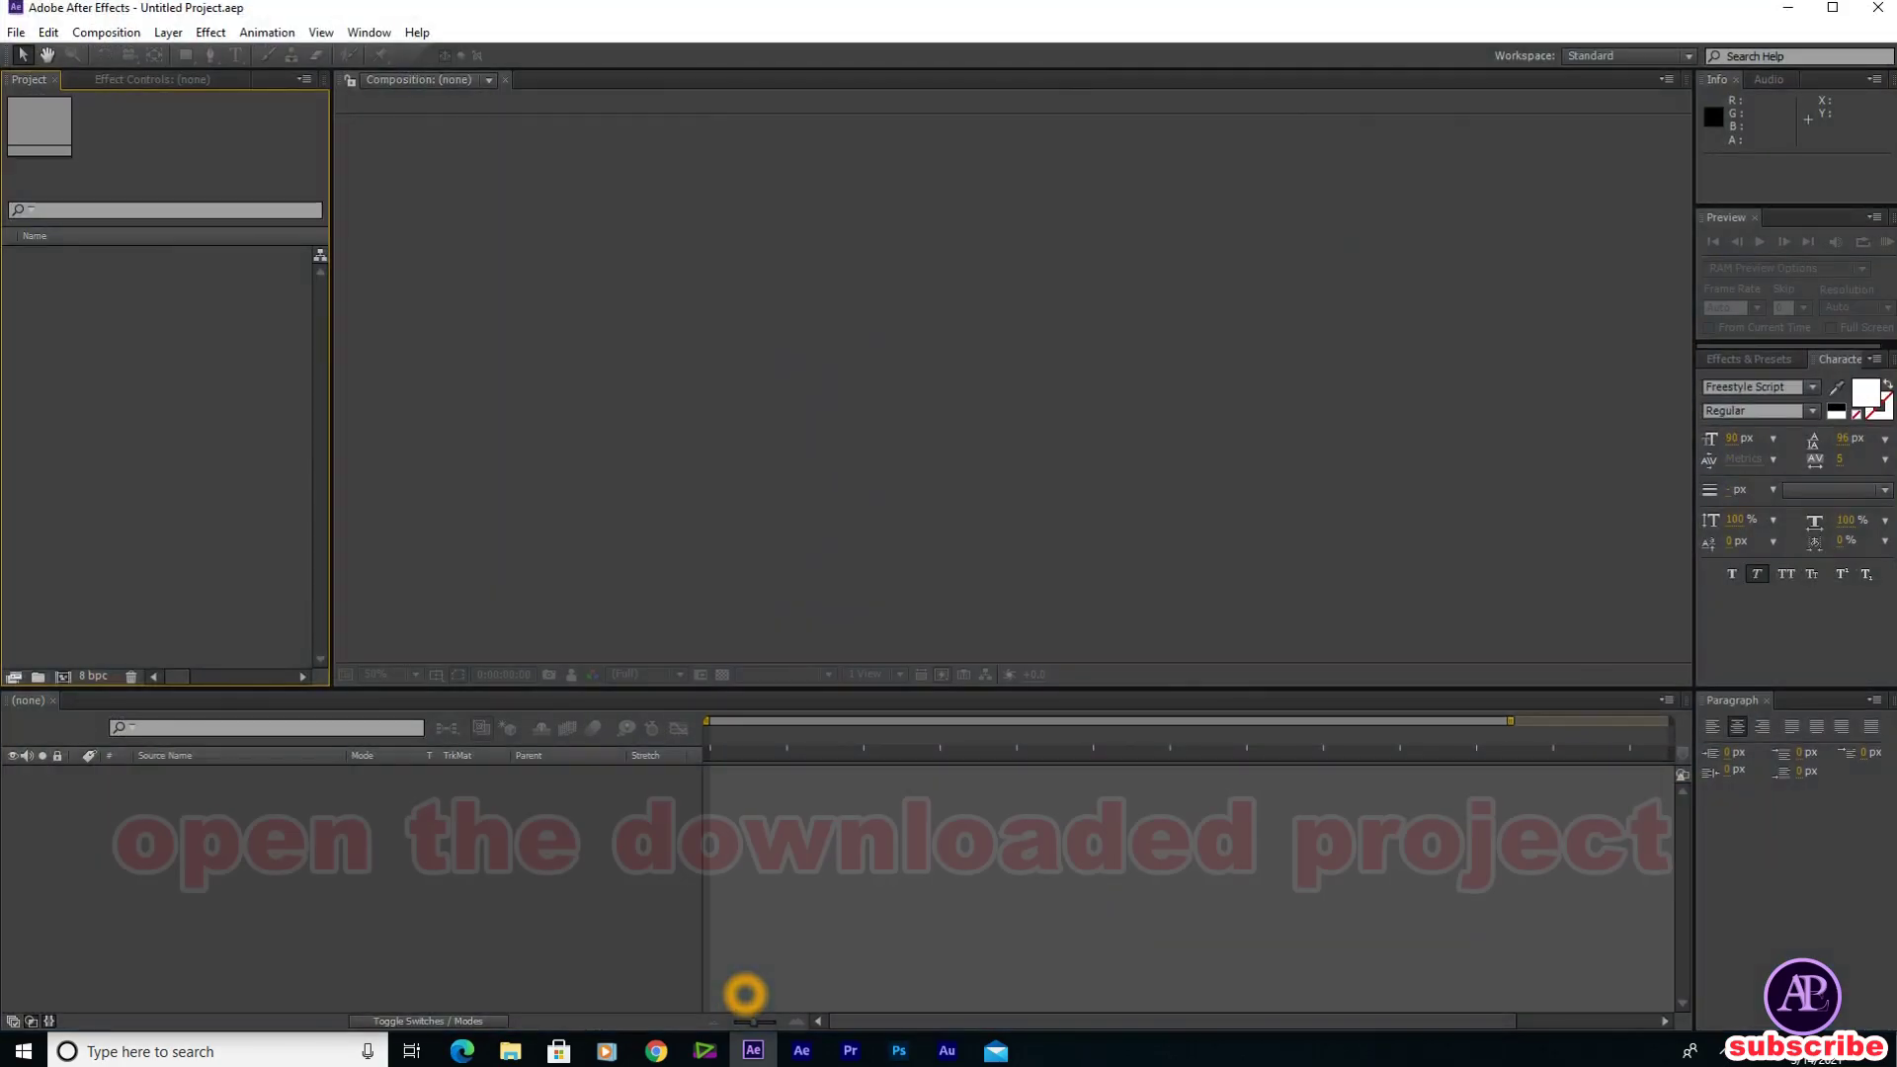
click(964, 609)
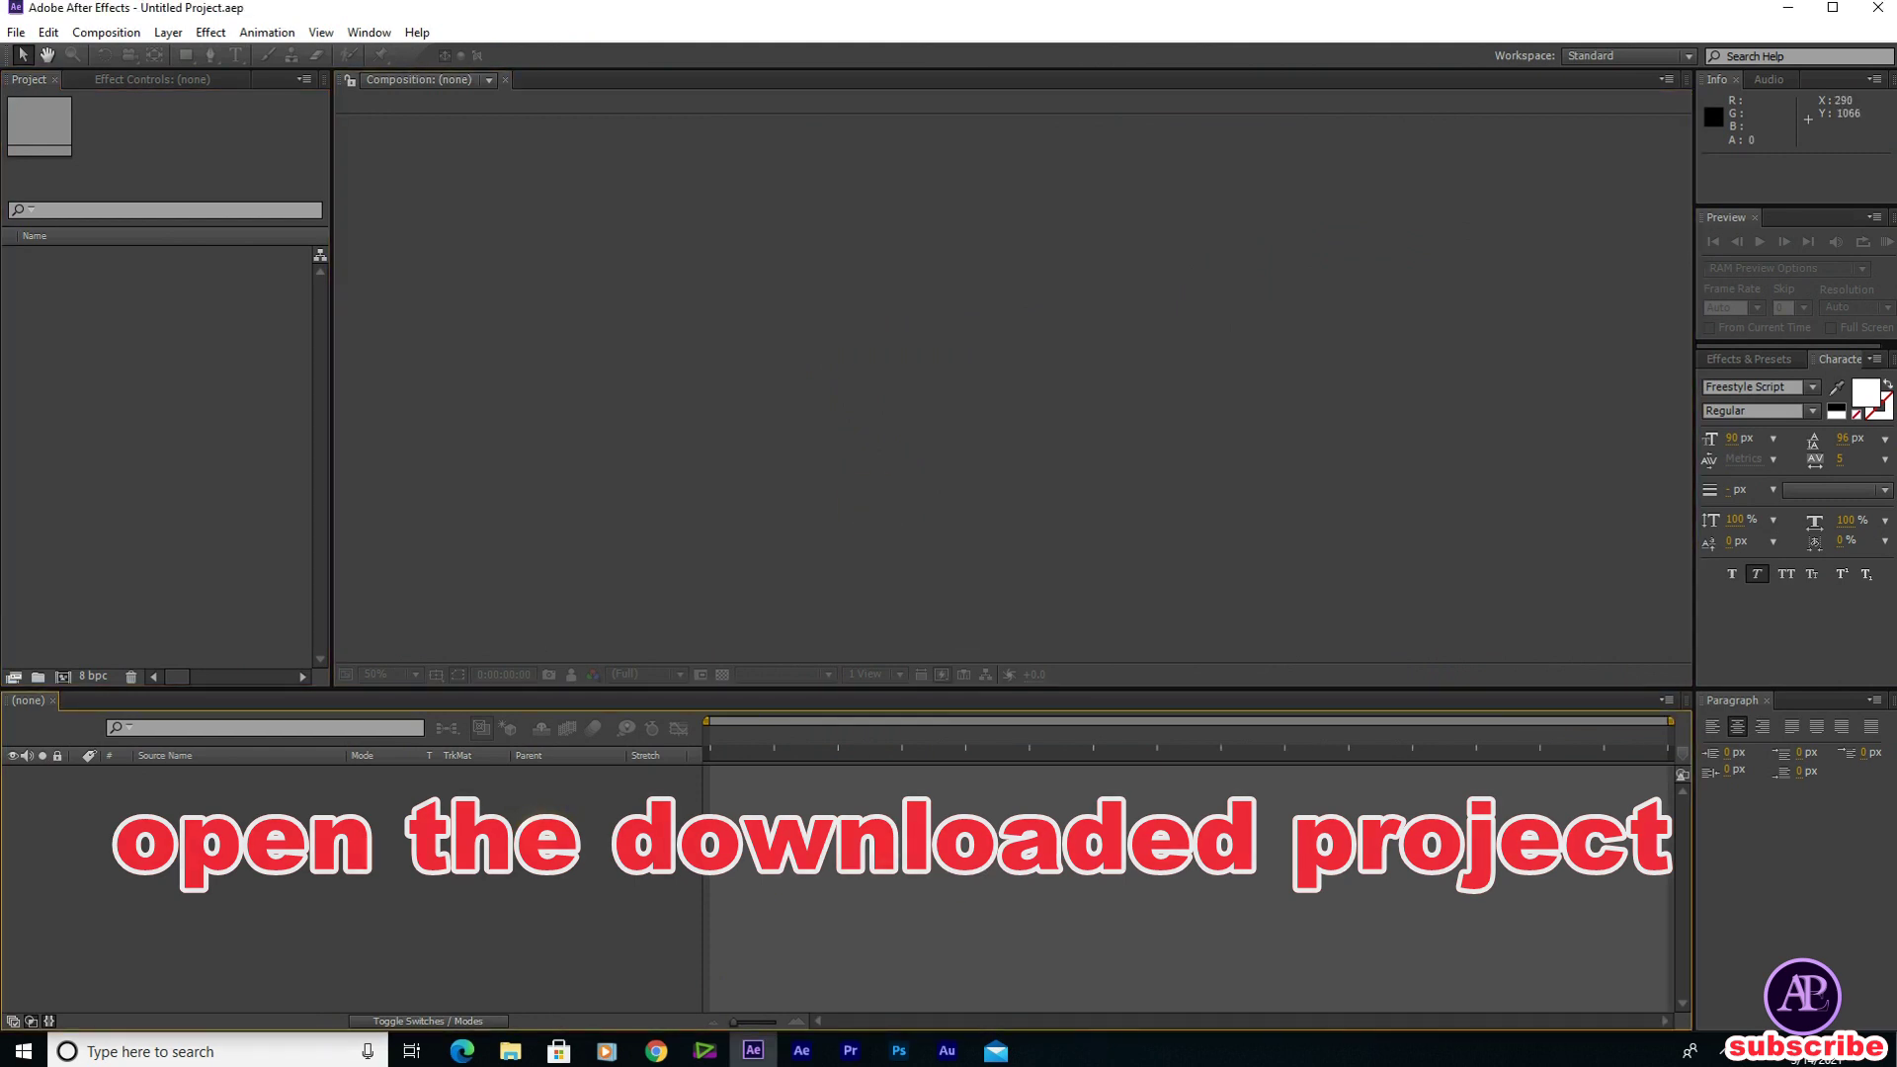
click(303, 545)
click(16, 32)
click(59, 72)
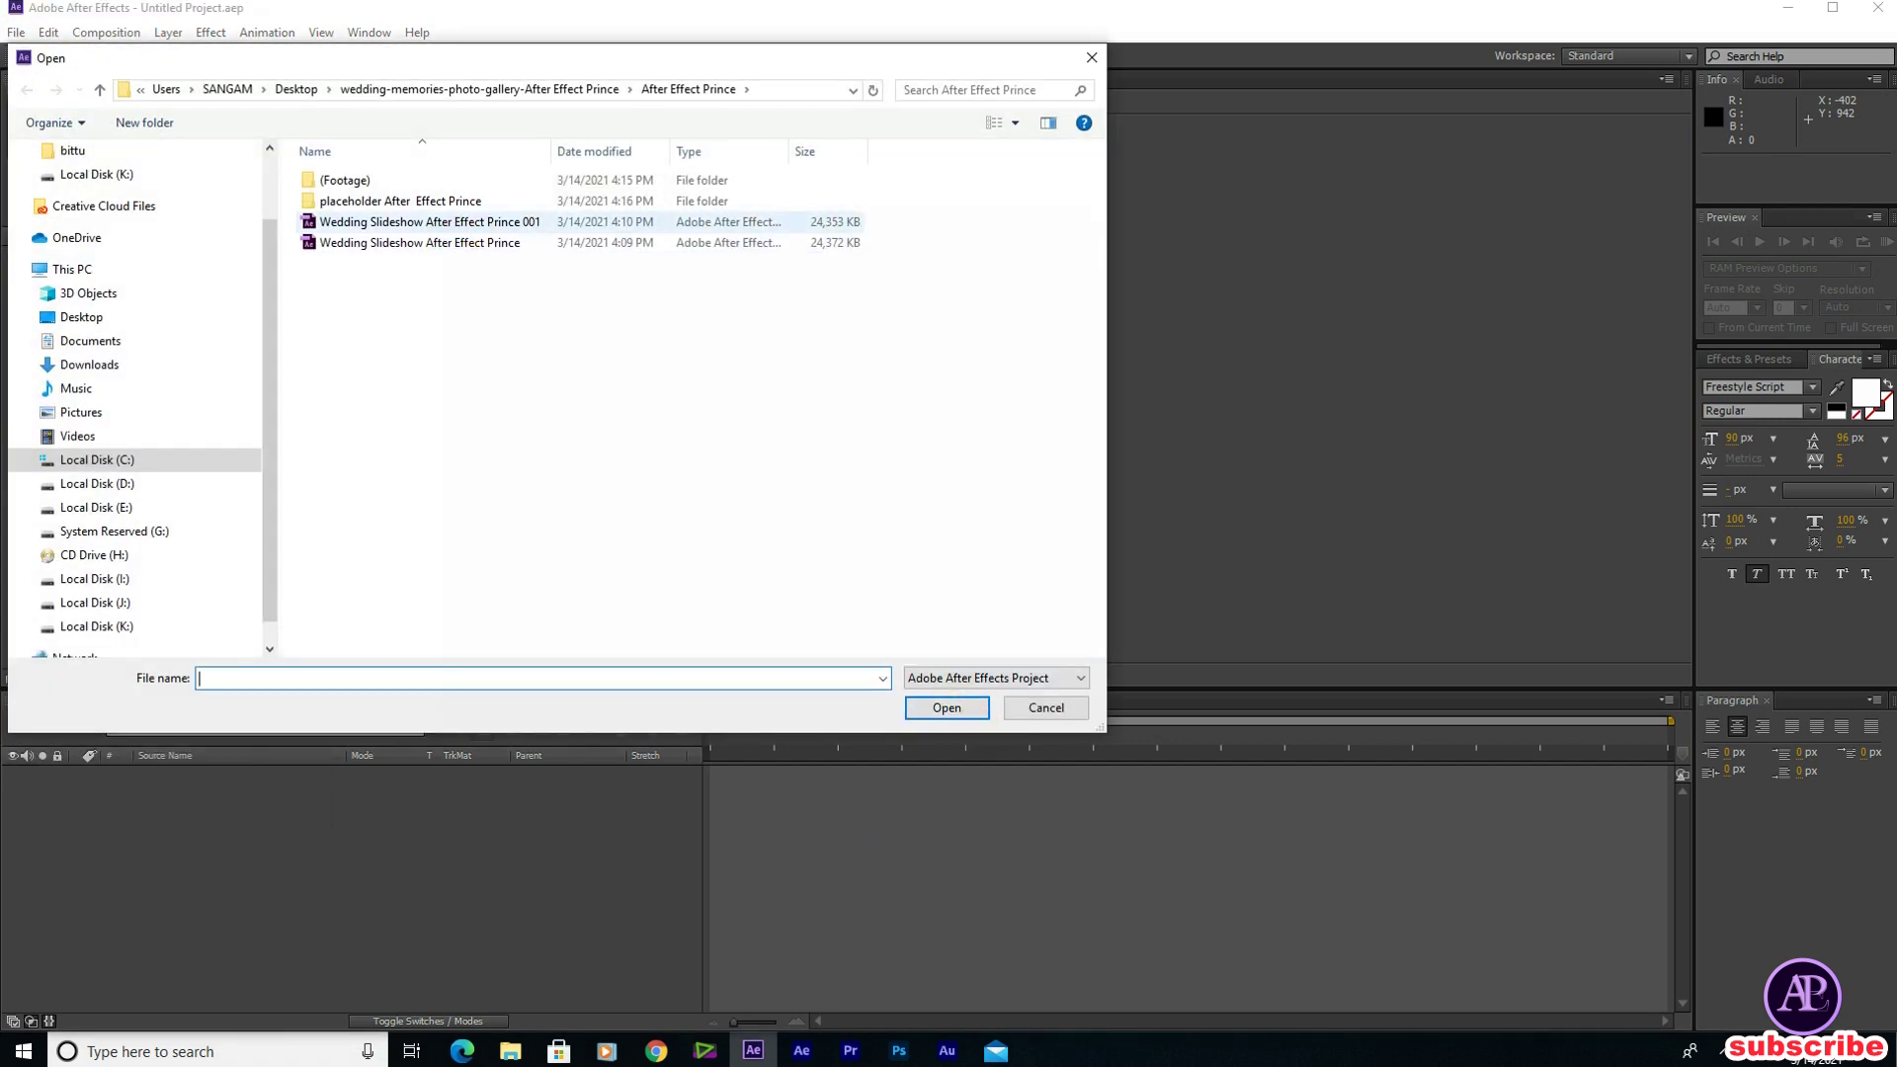
click(465, 242)
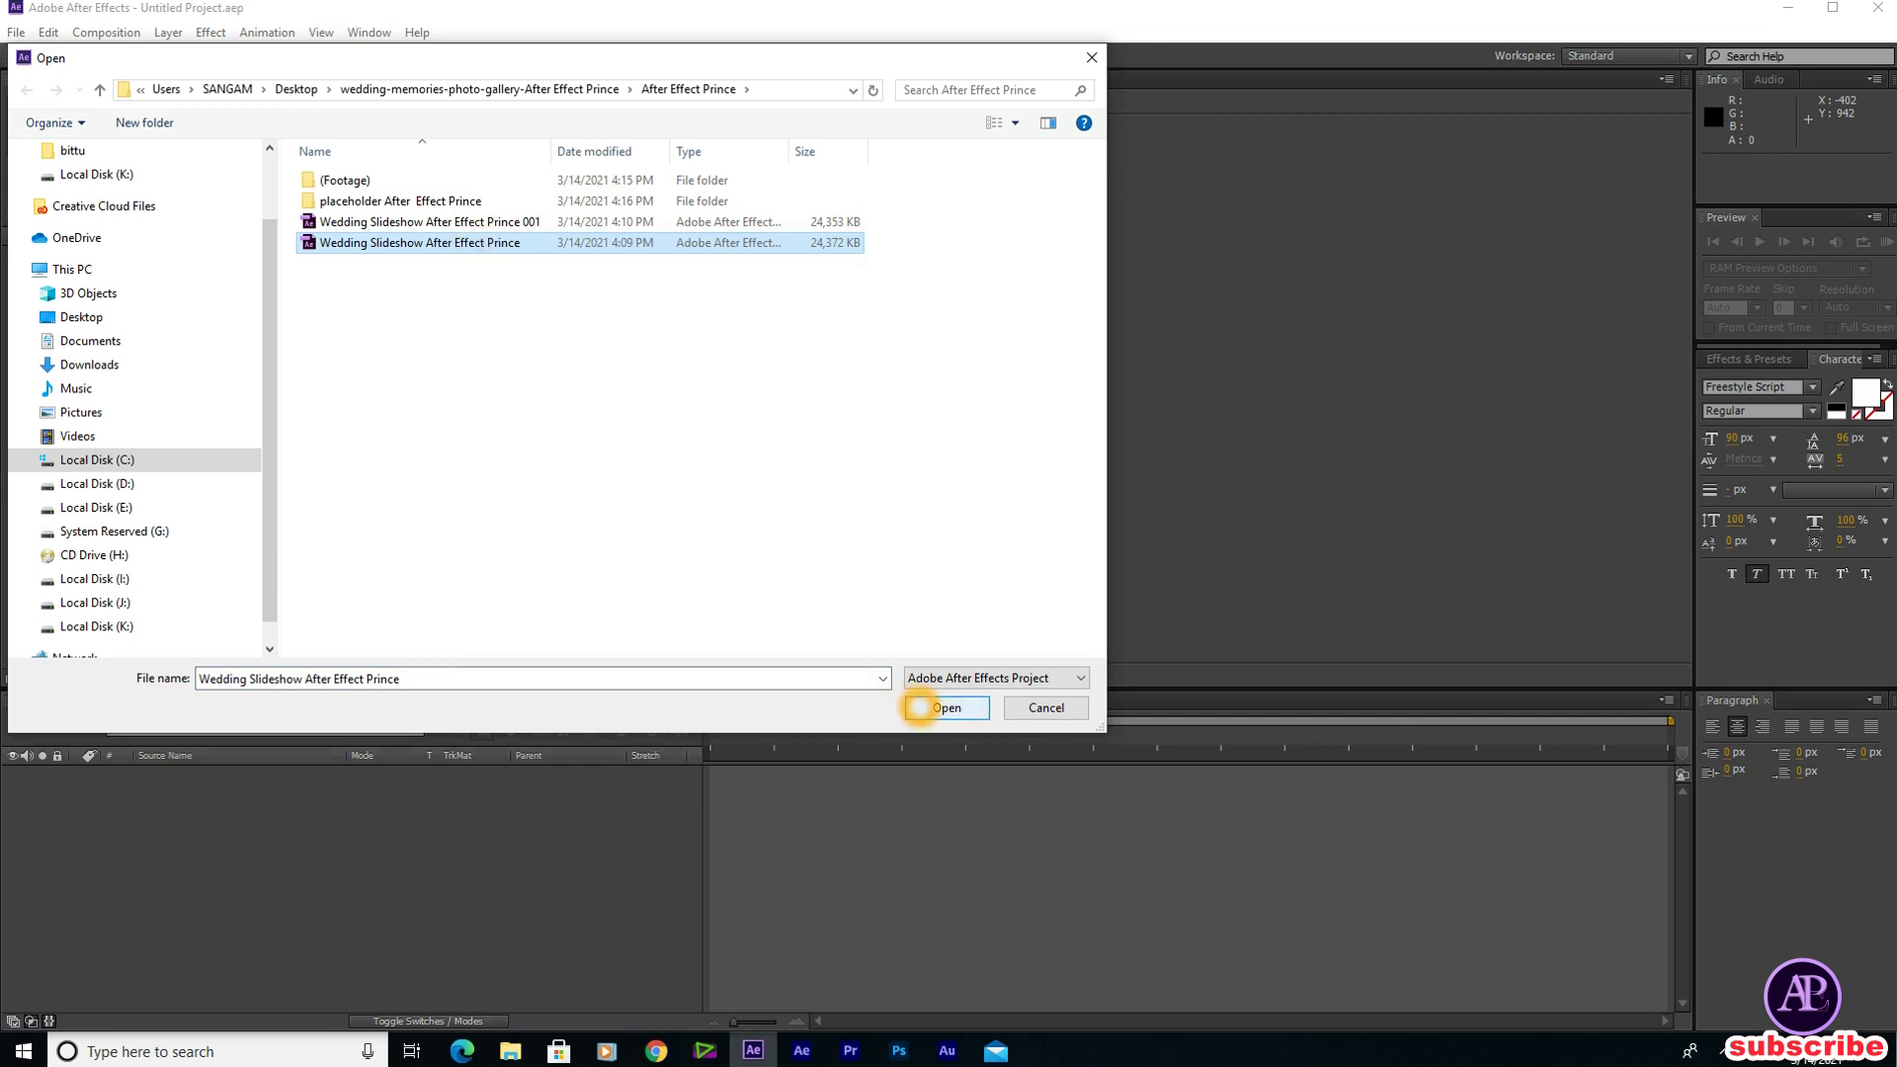
click(919, 707)
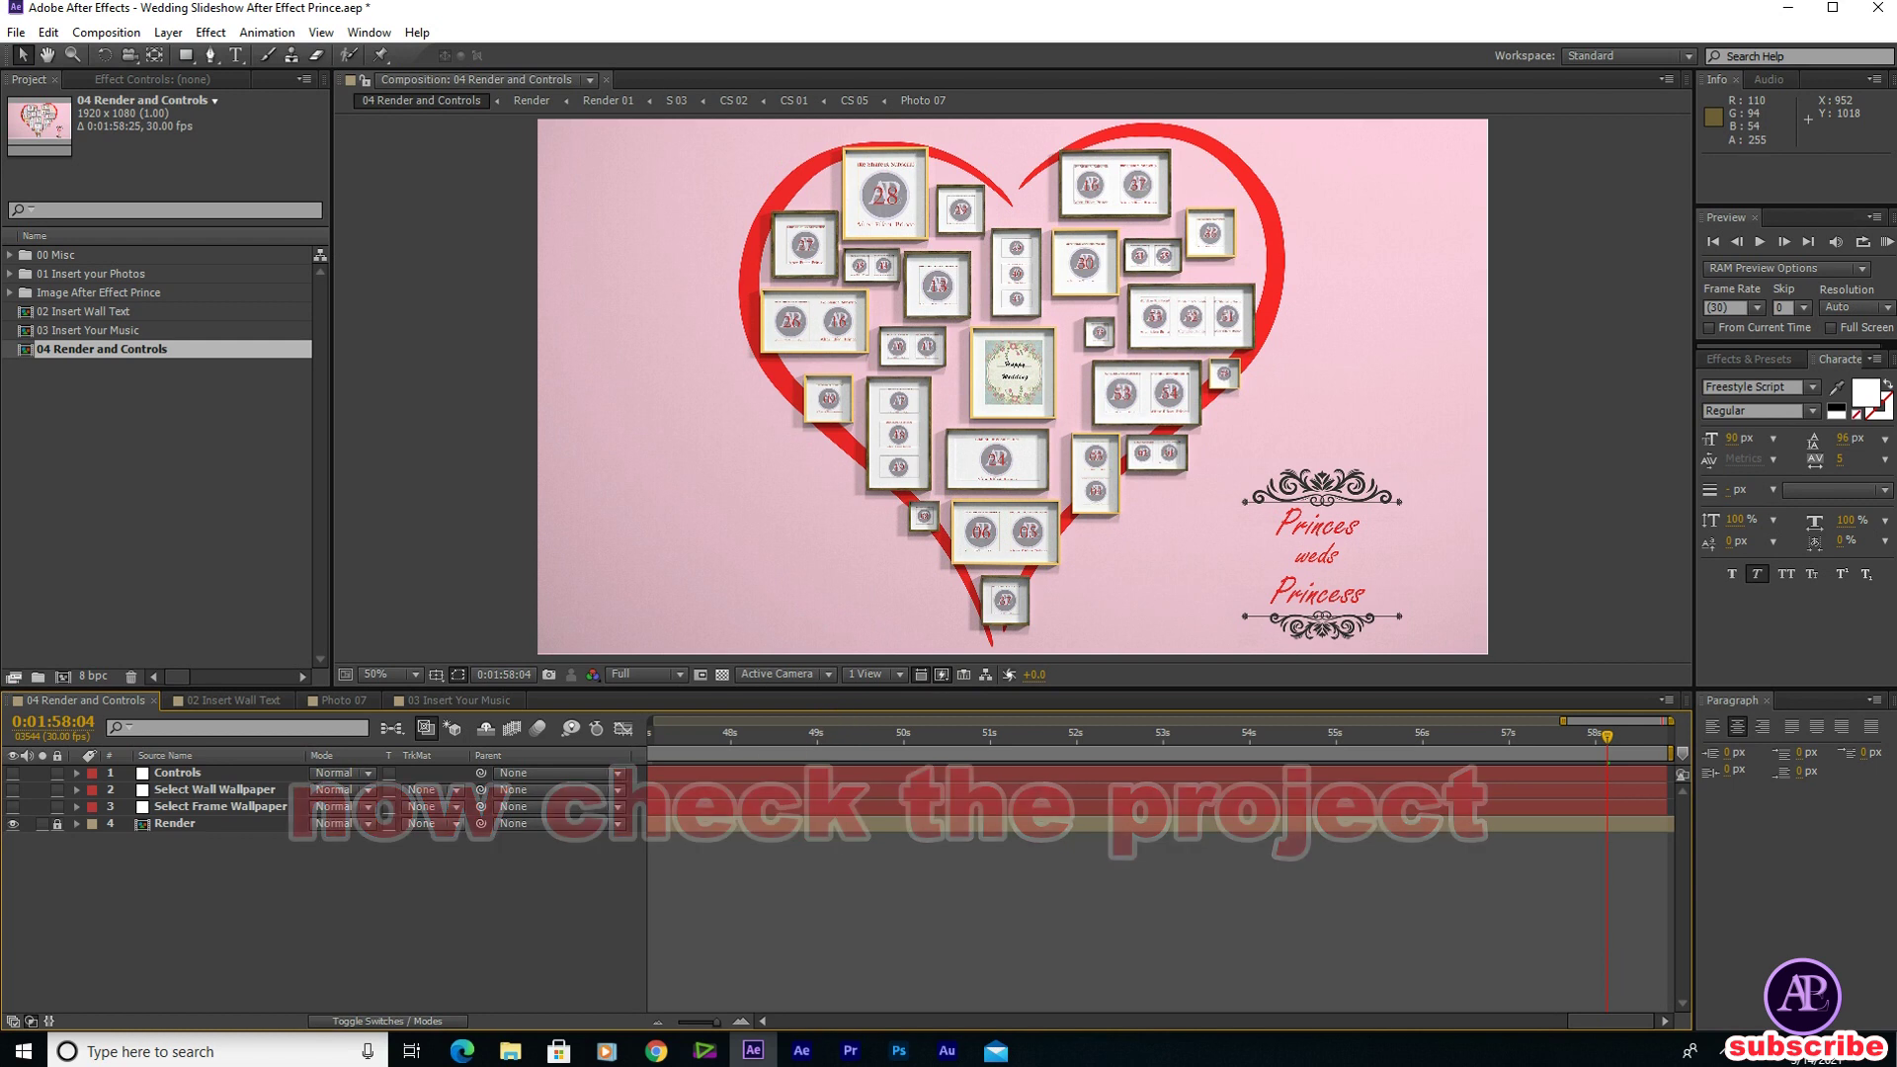
Scrub through the closing heart-shaped frame scene of 04 Render and Controls between about 1:48 and 1:53
click(737, 741)
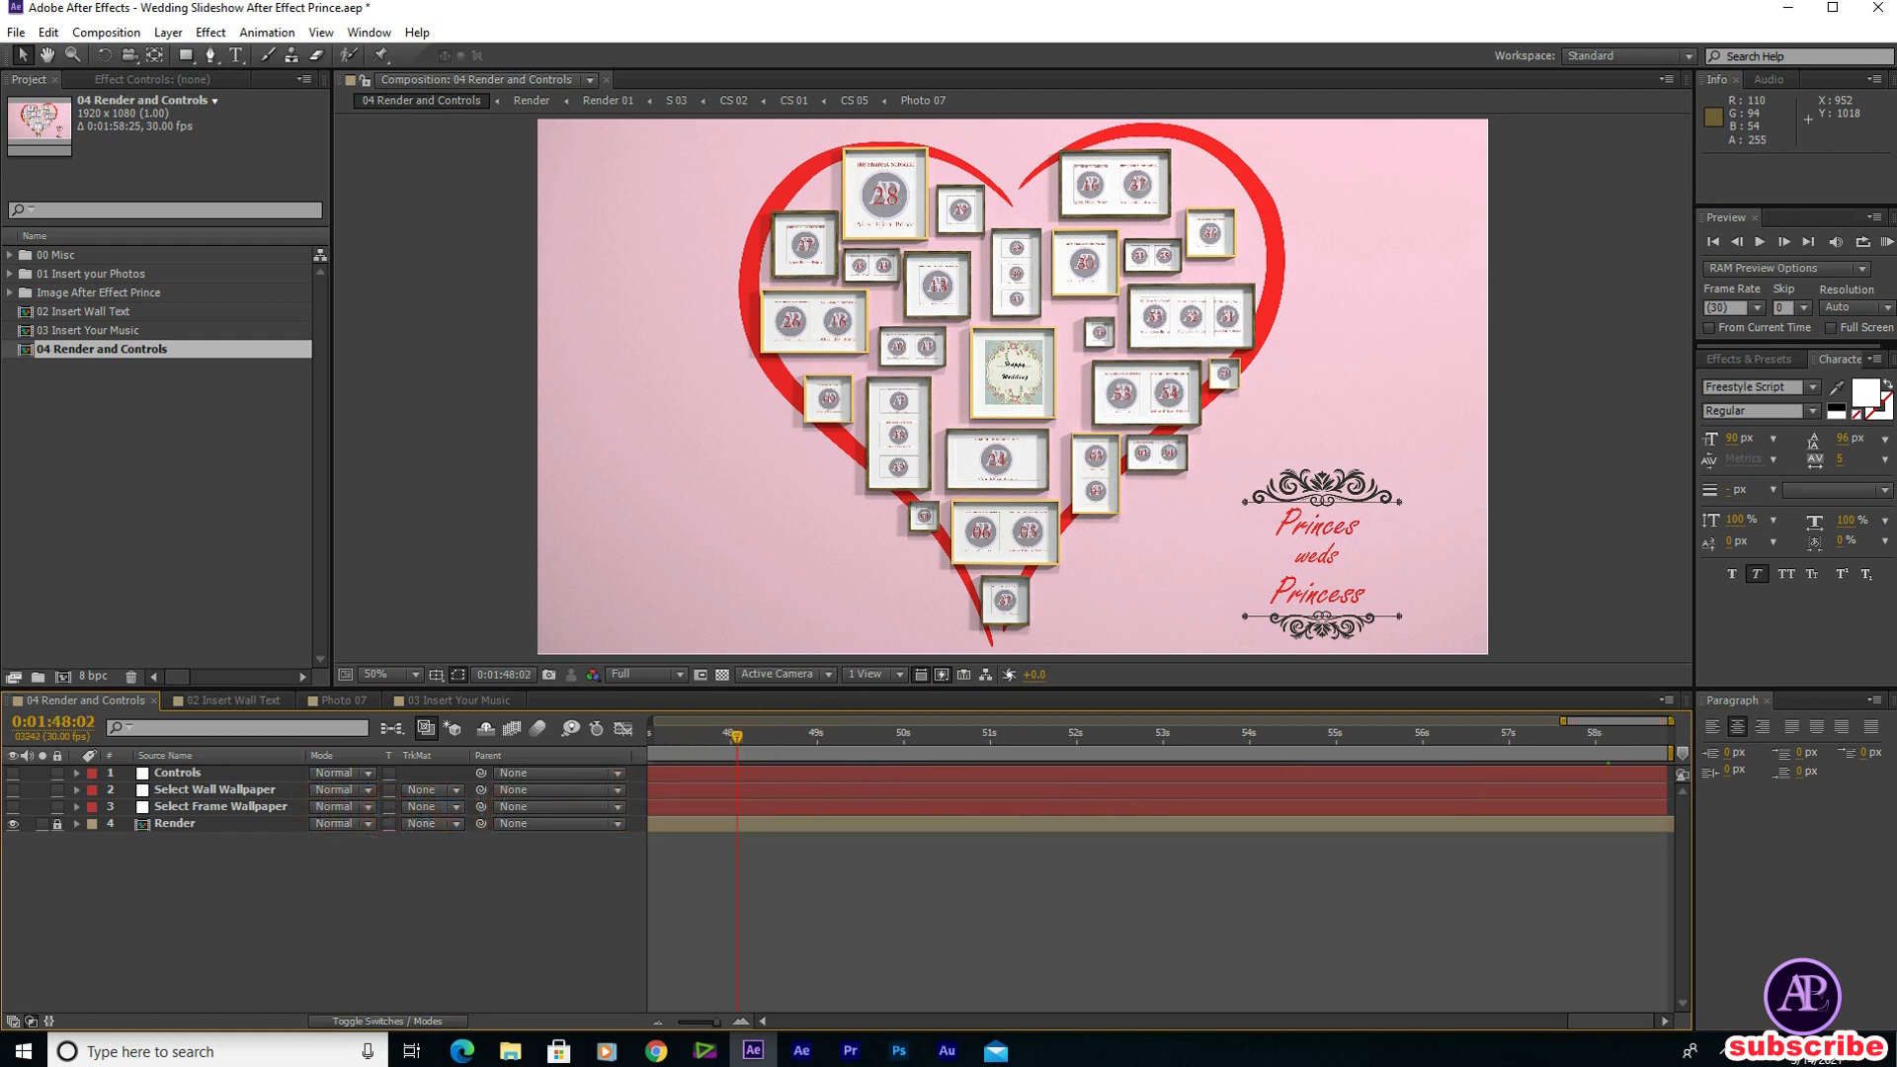
click(798, 736)
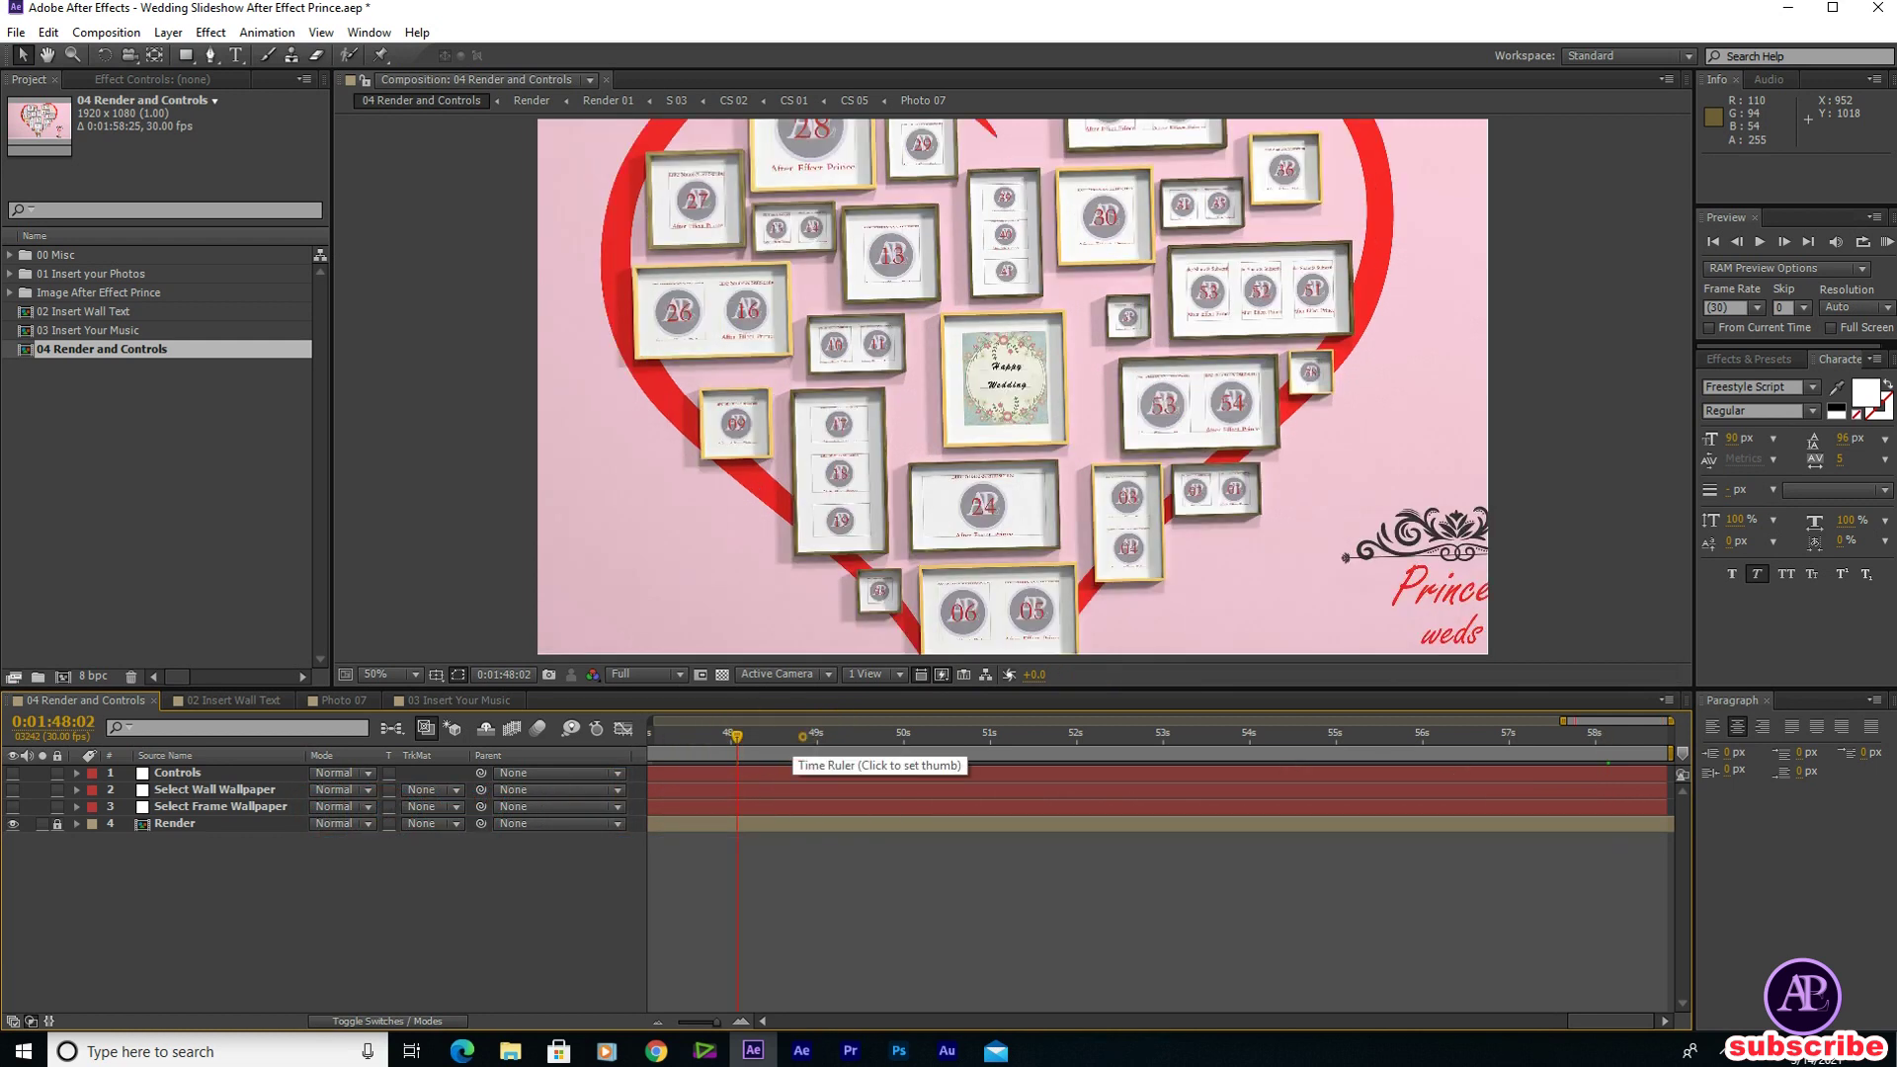
drag(857, 735, 872, 735)
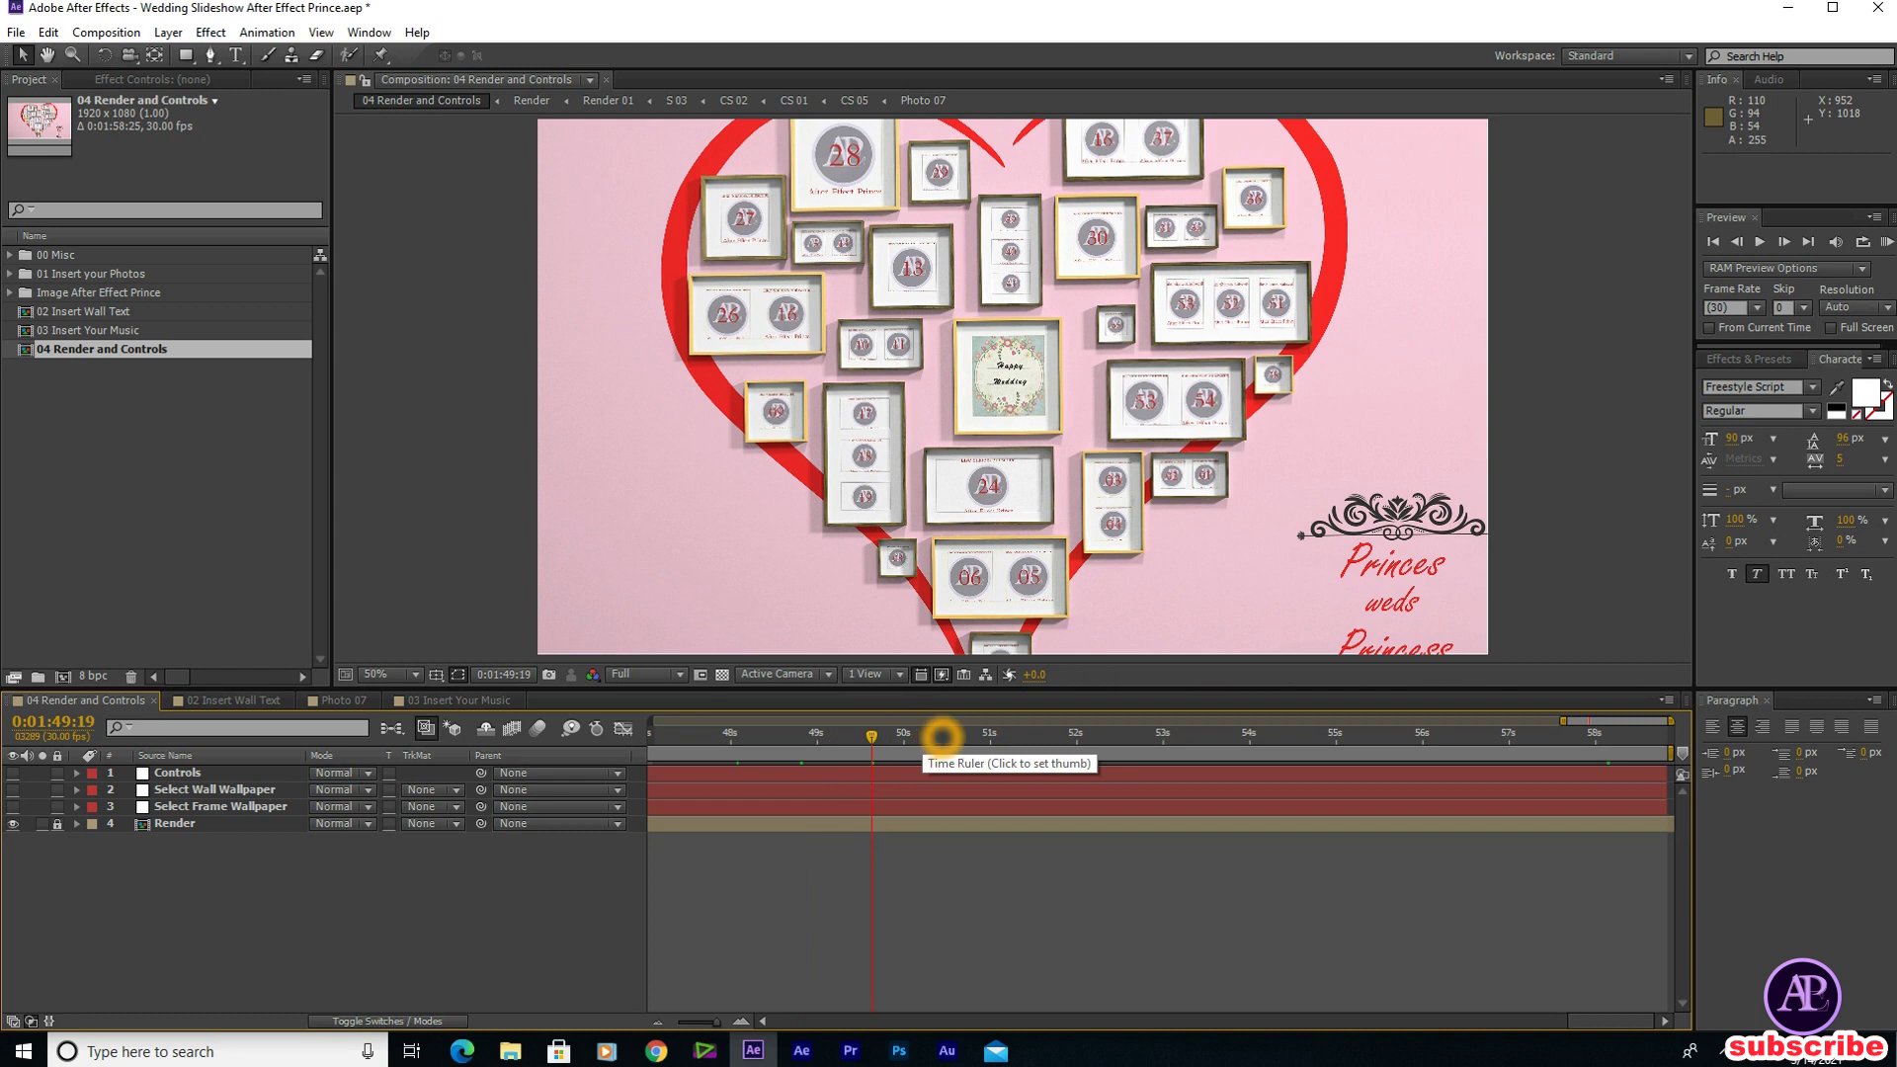
click(942, 736)
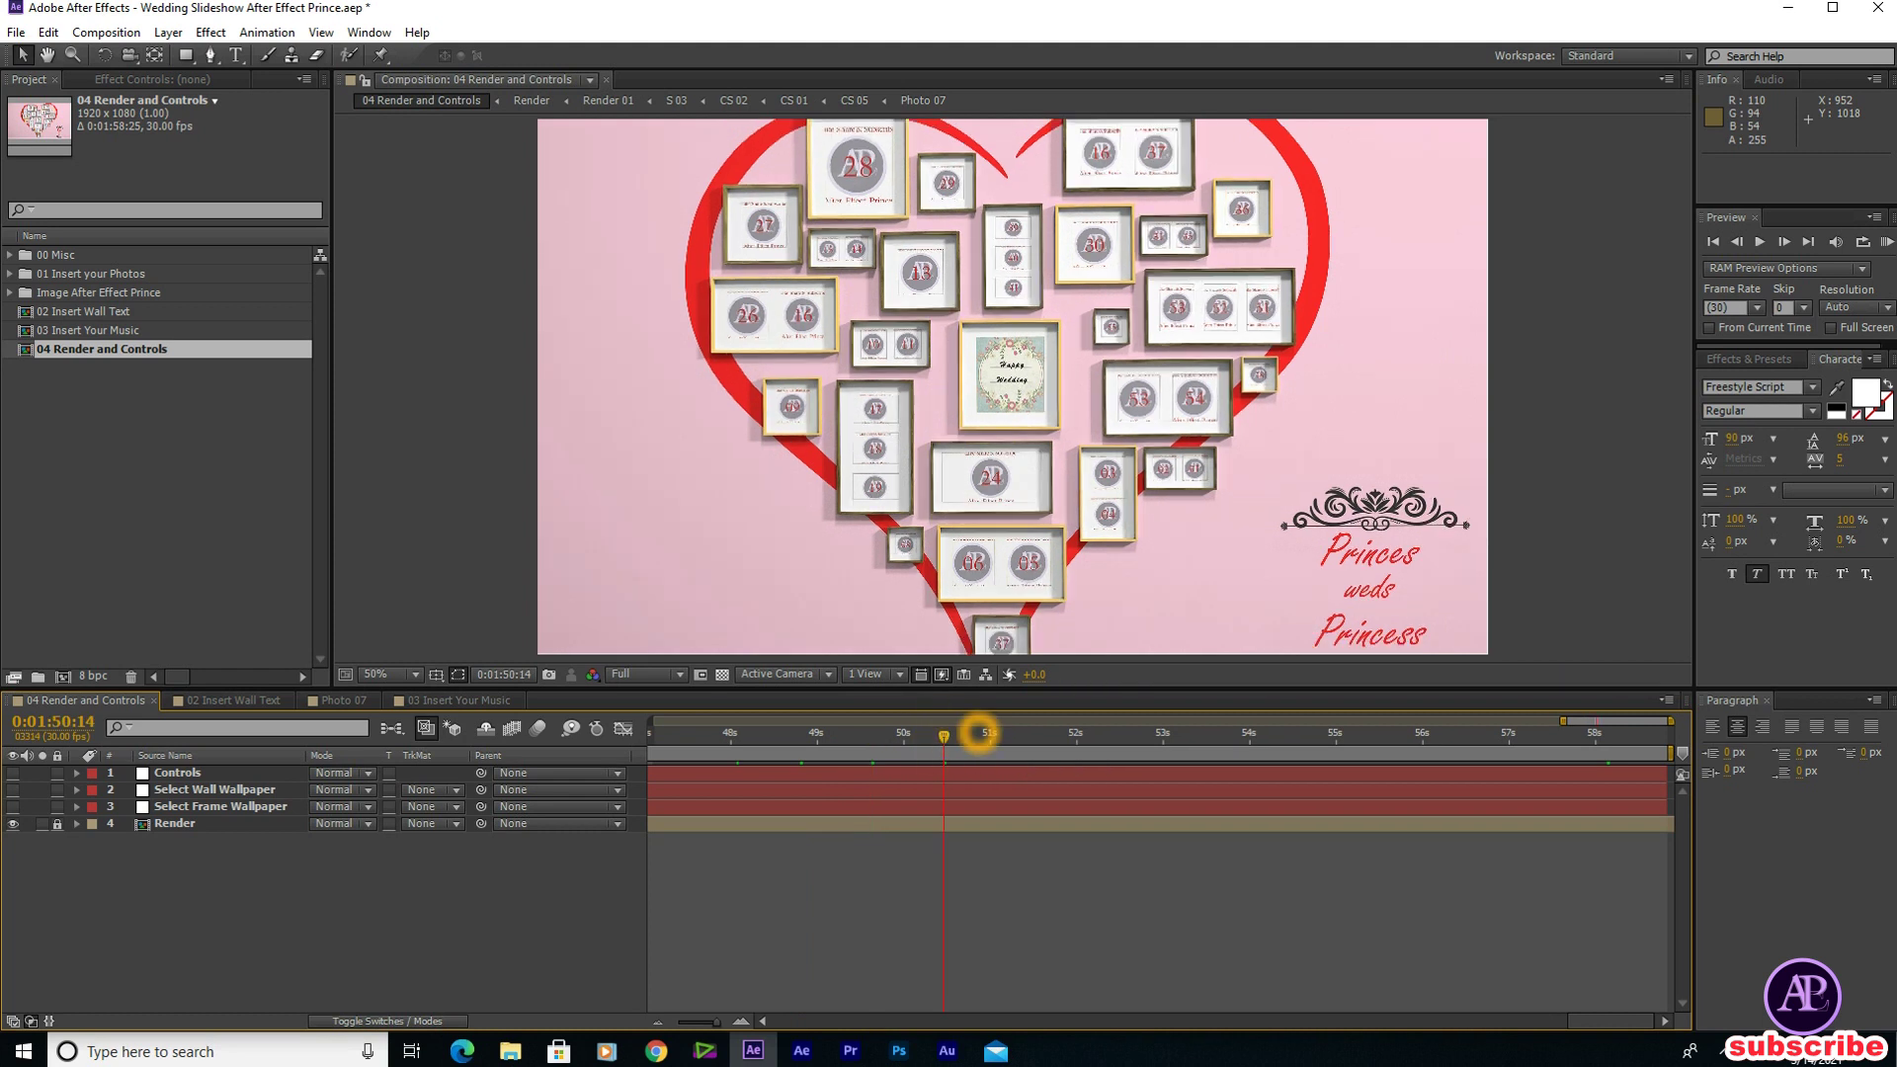
click(1022, 734)
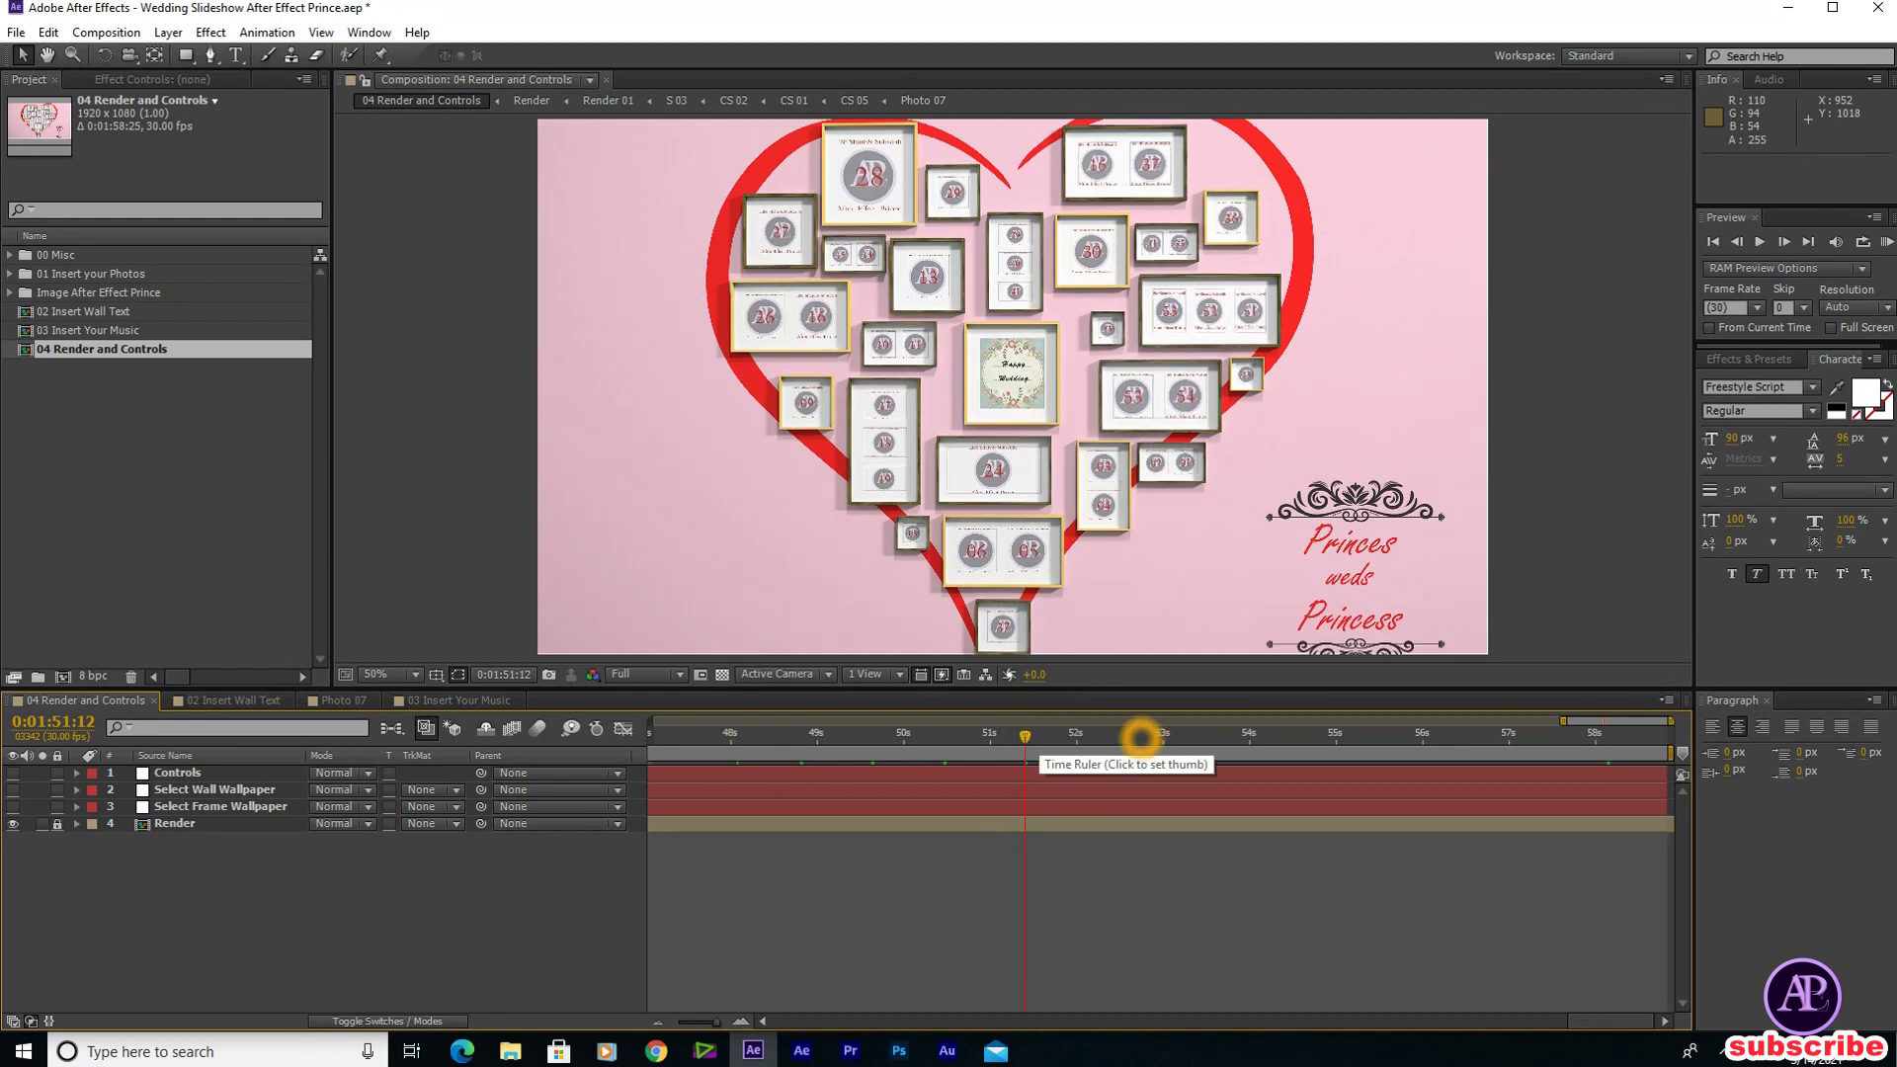
click(1144, 735)
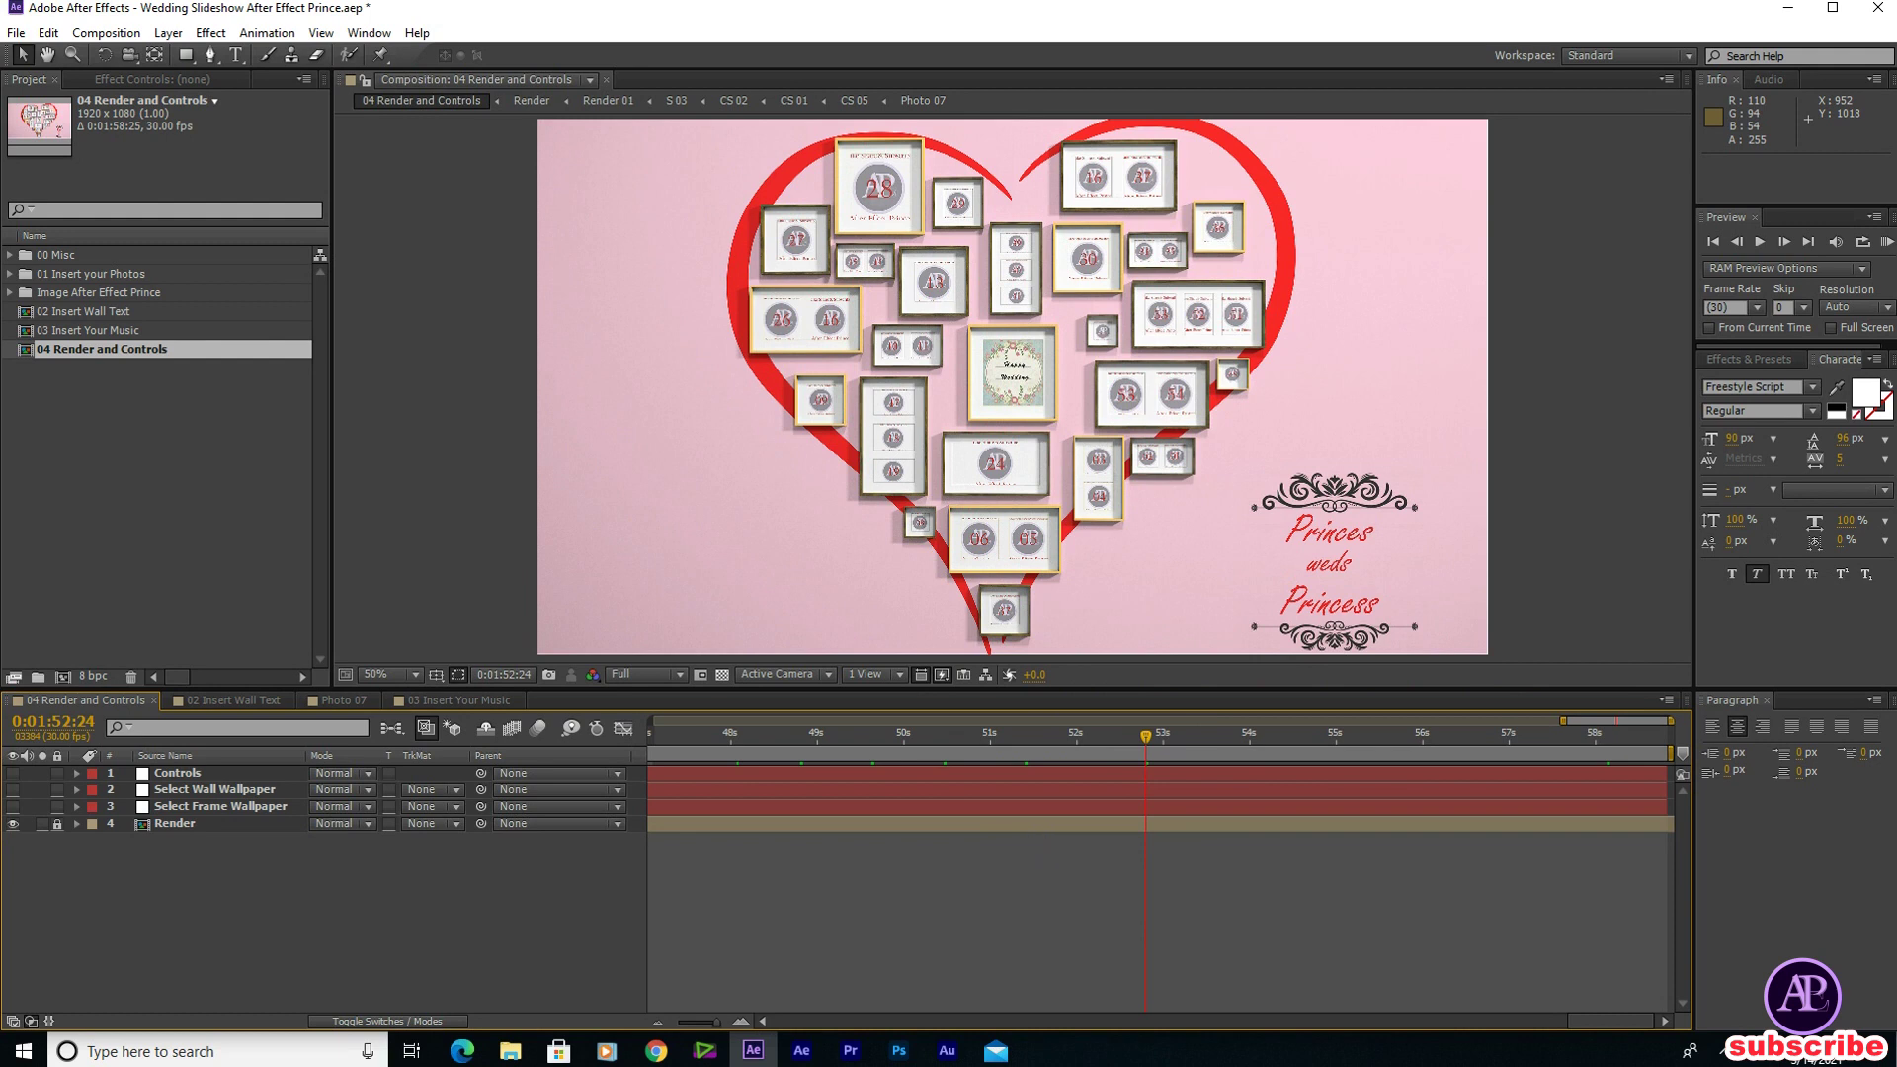
Show the full duration of the composition in the timeline and preview frames from its early scenes
drag(719, 1021, 677, 1021)
click(712, 735)
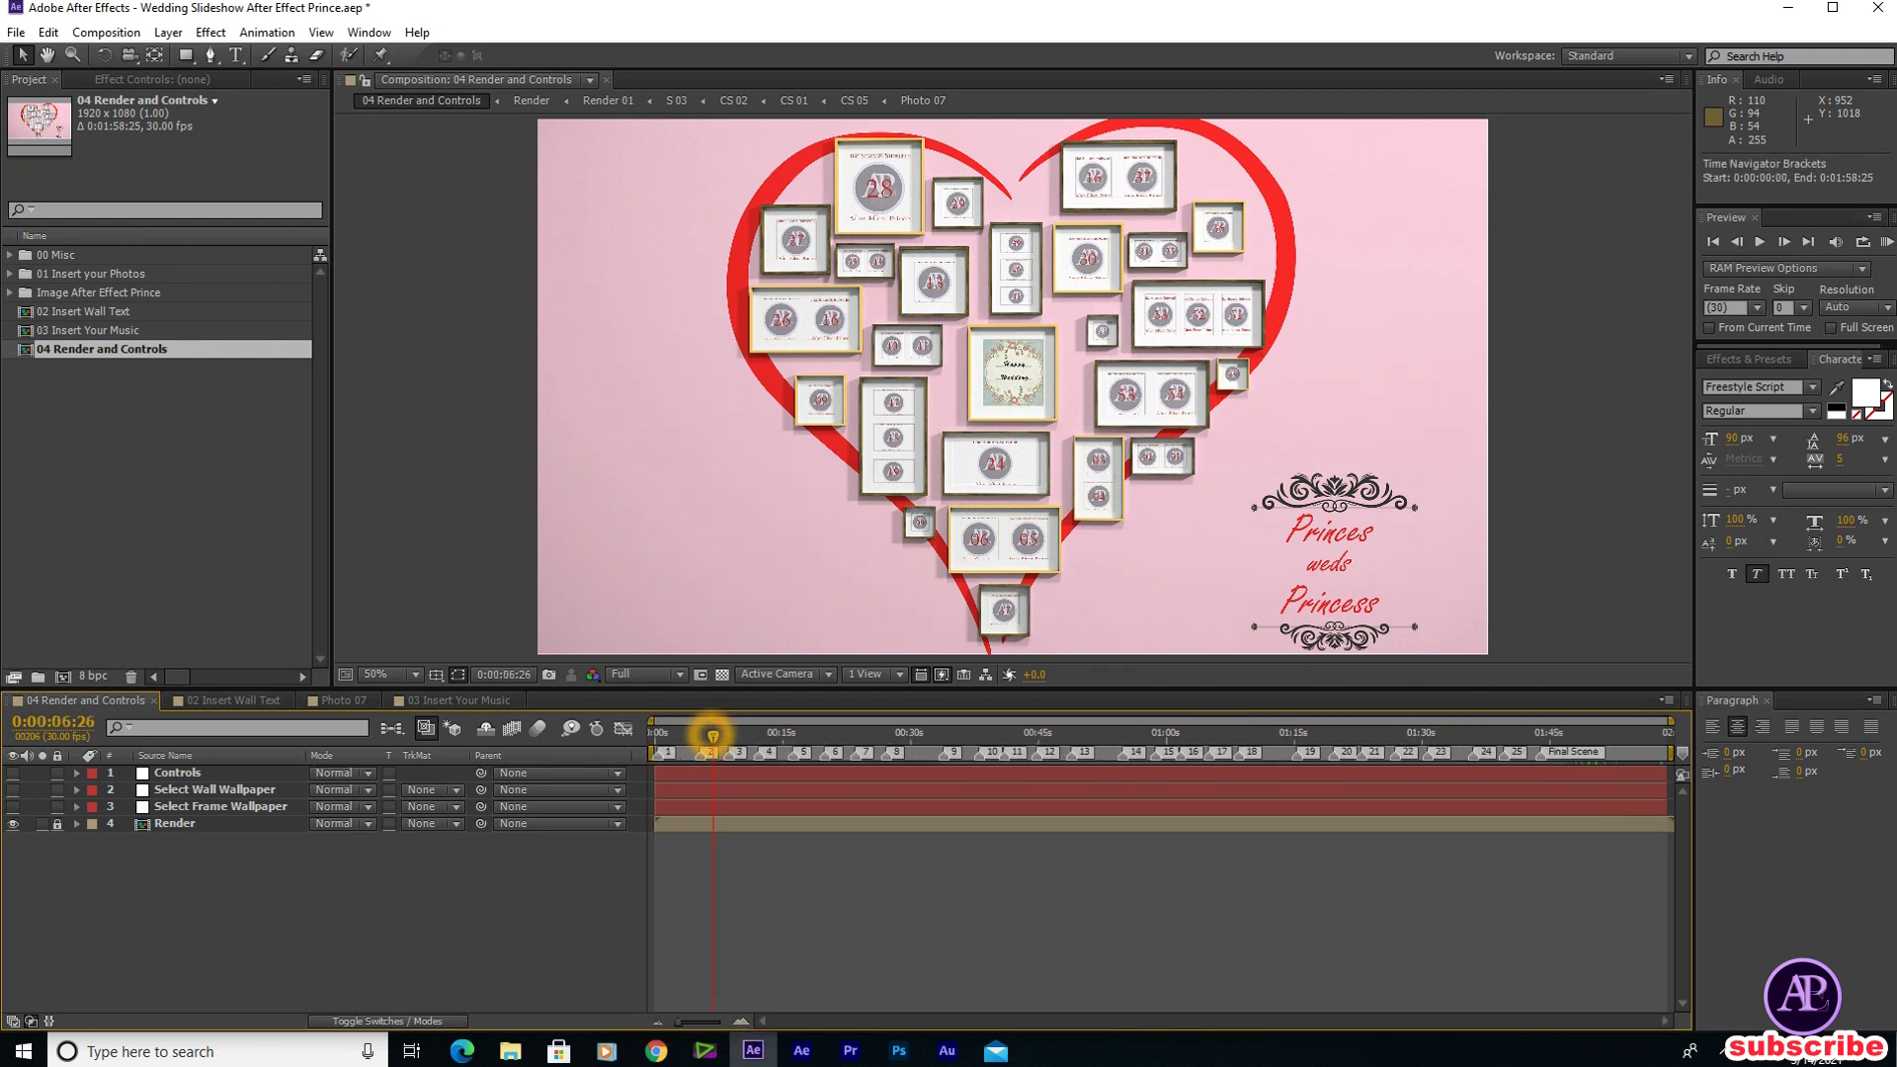
drag(713, 735, 760, 732)
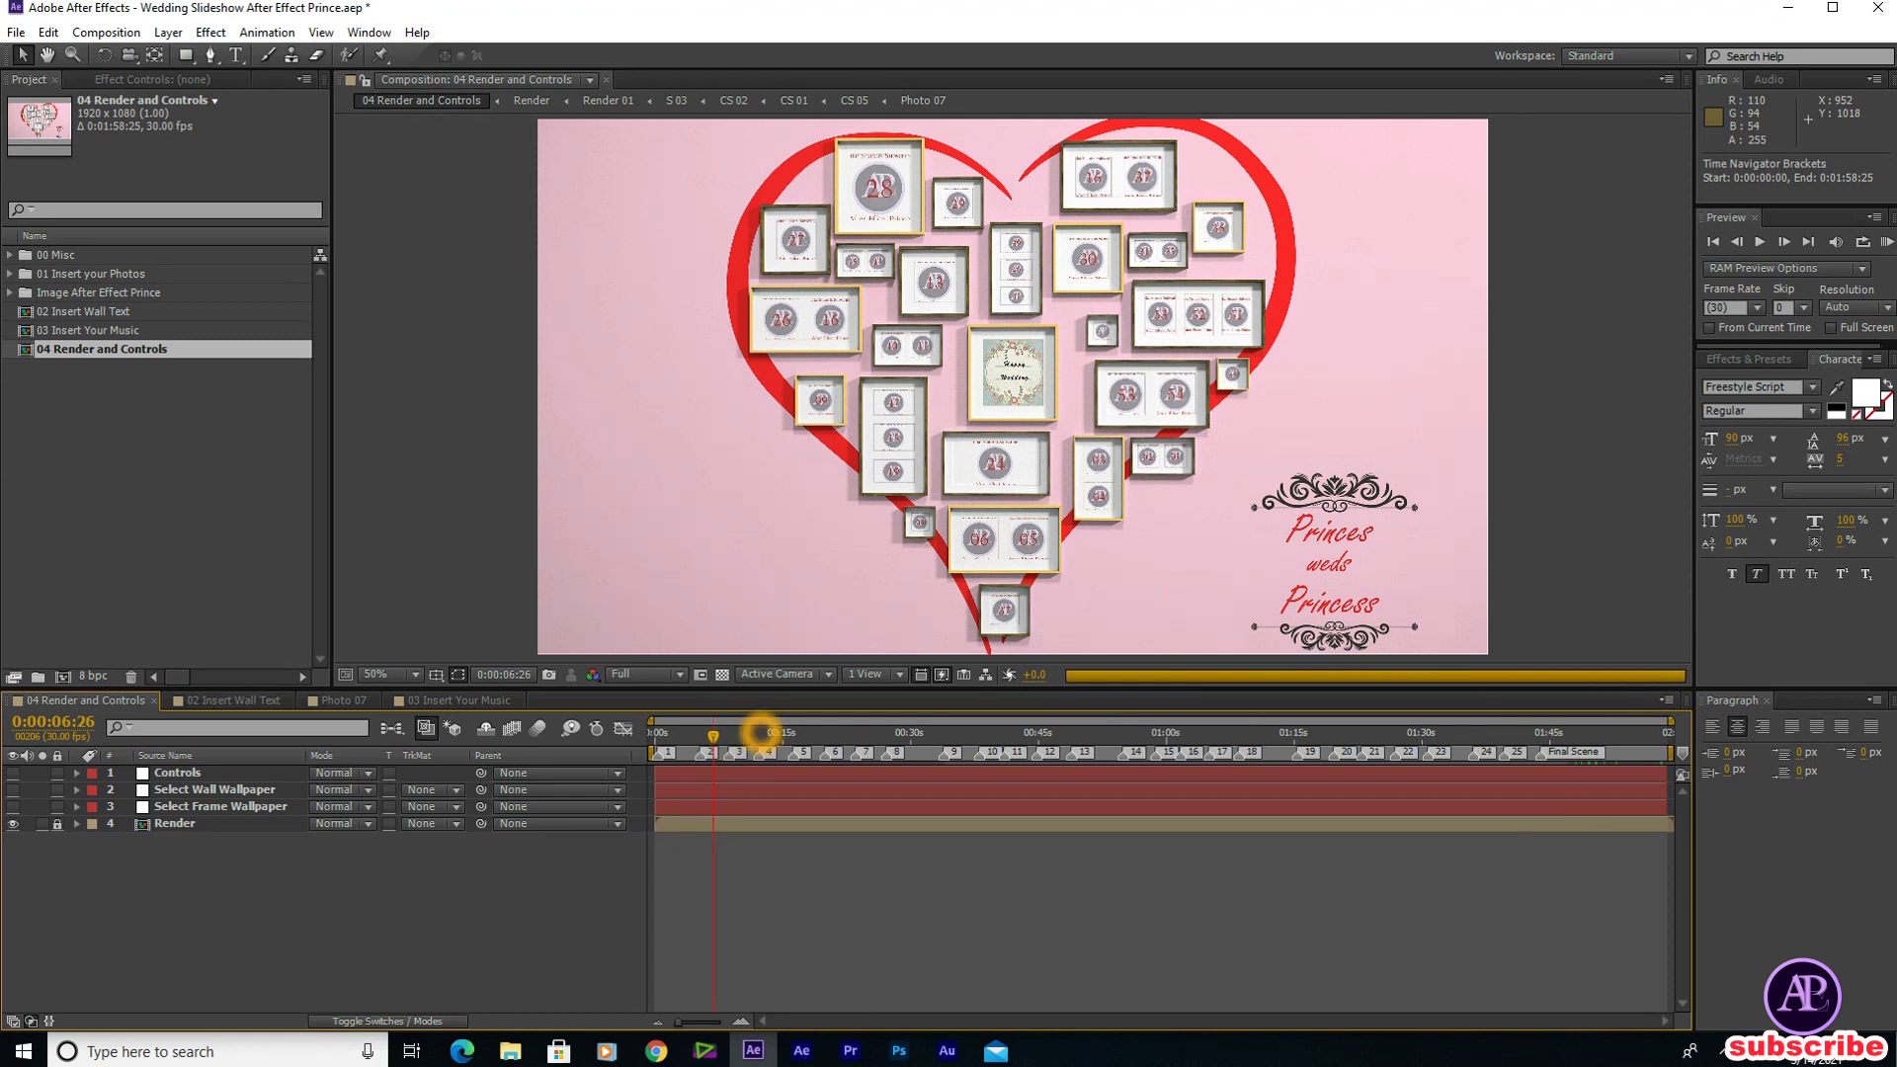
click(796, 735)
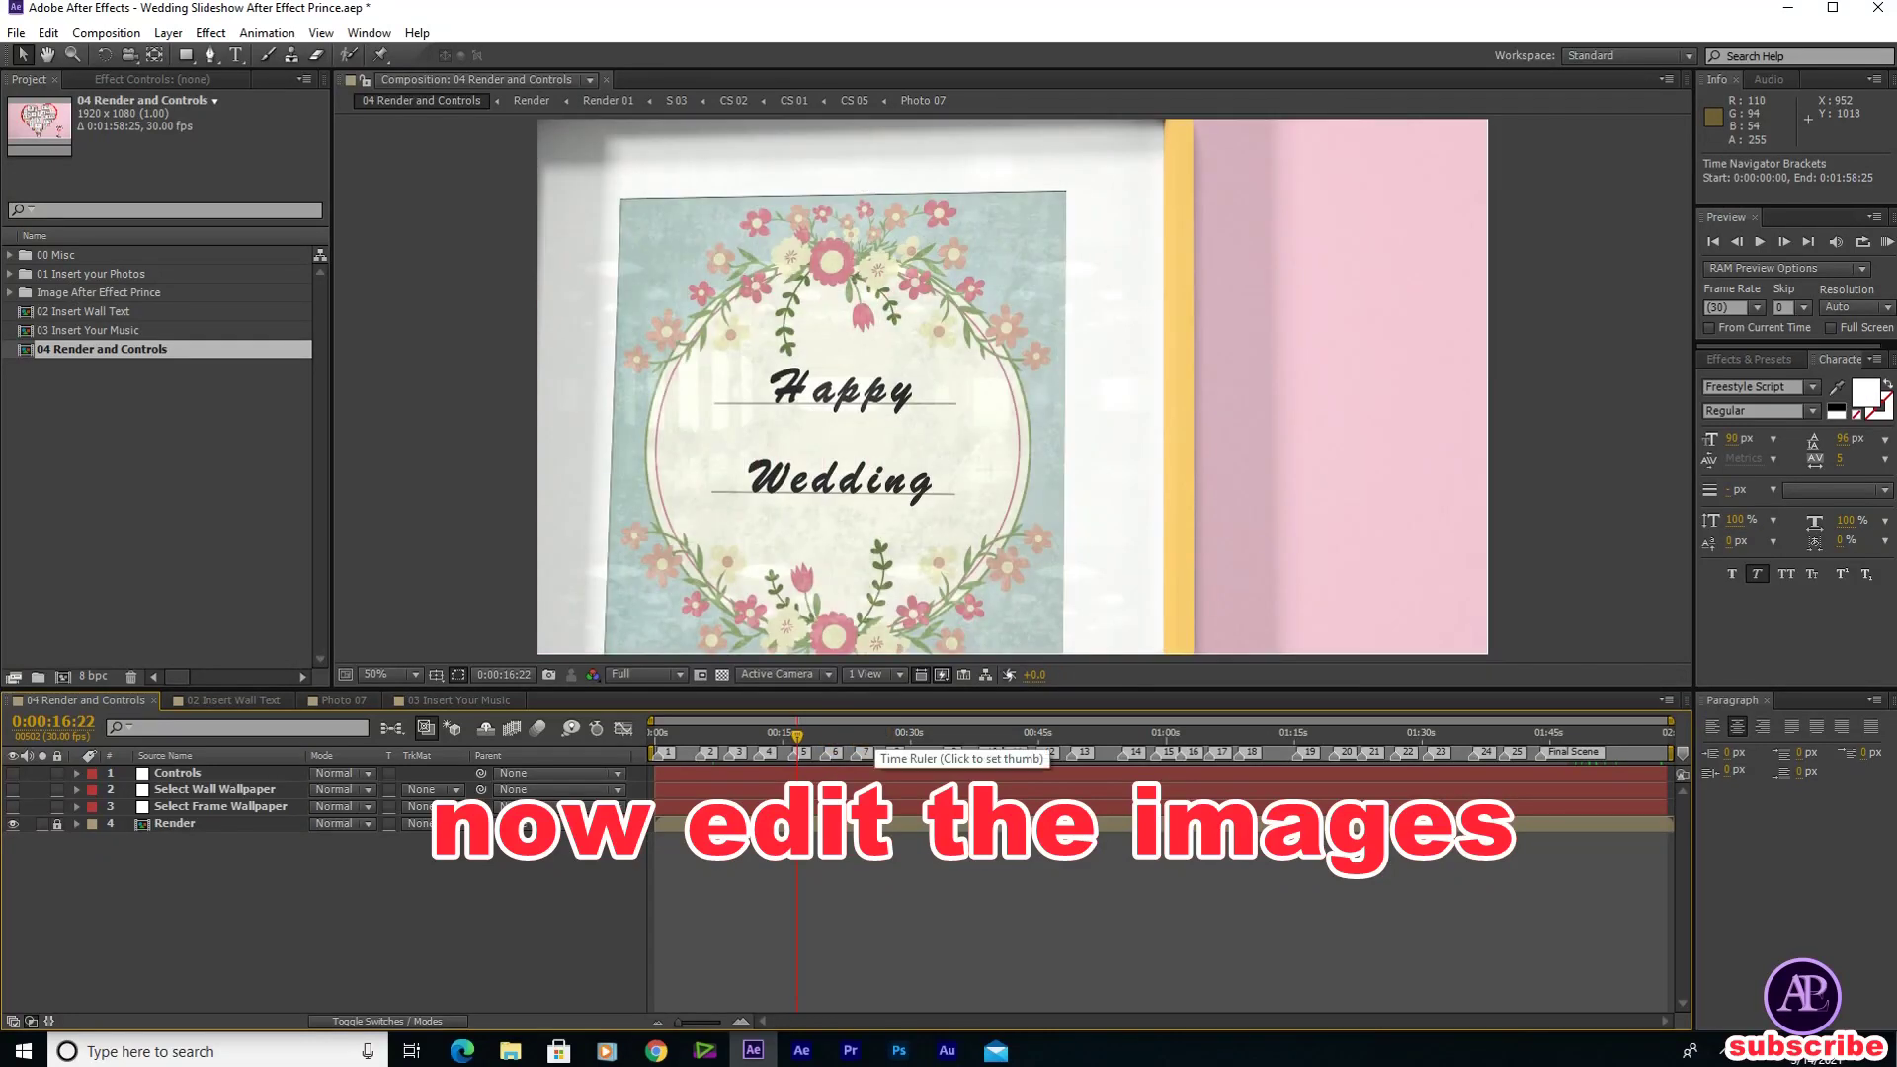
click(945, 735)
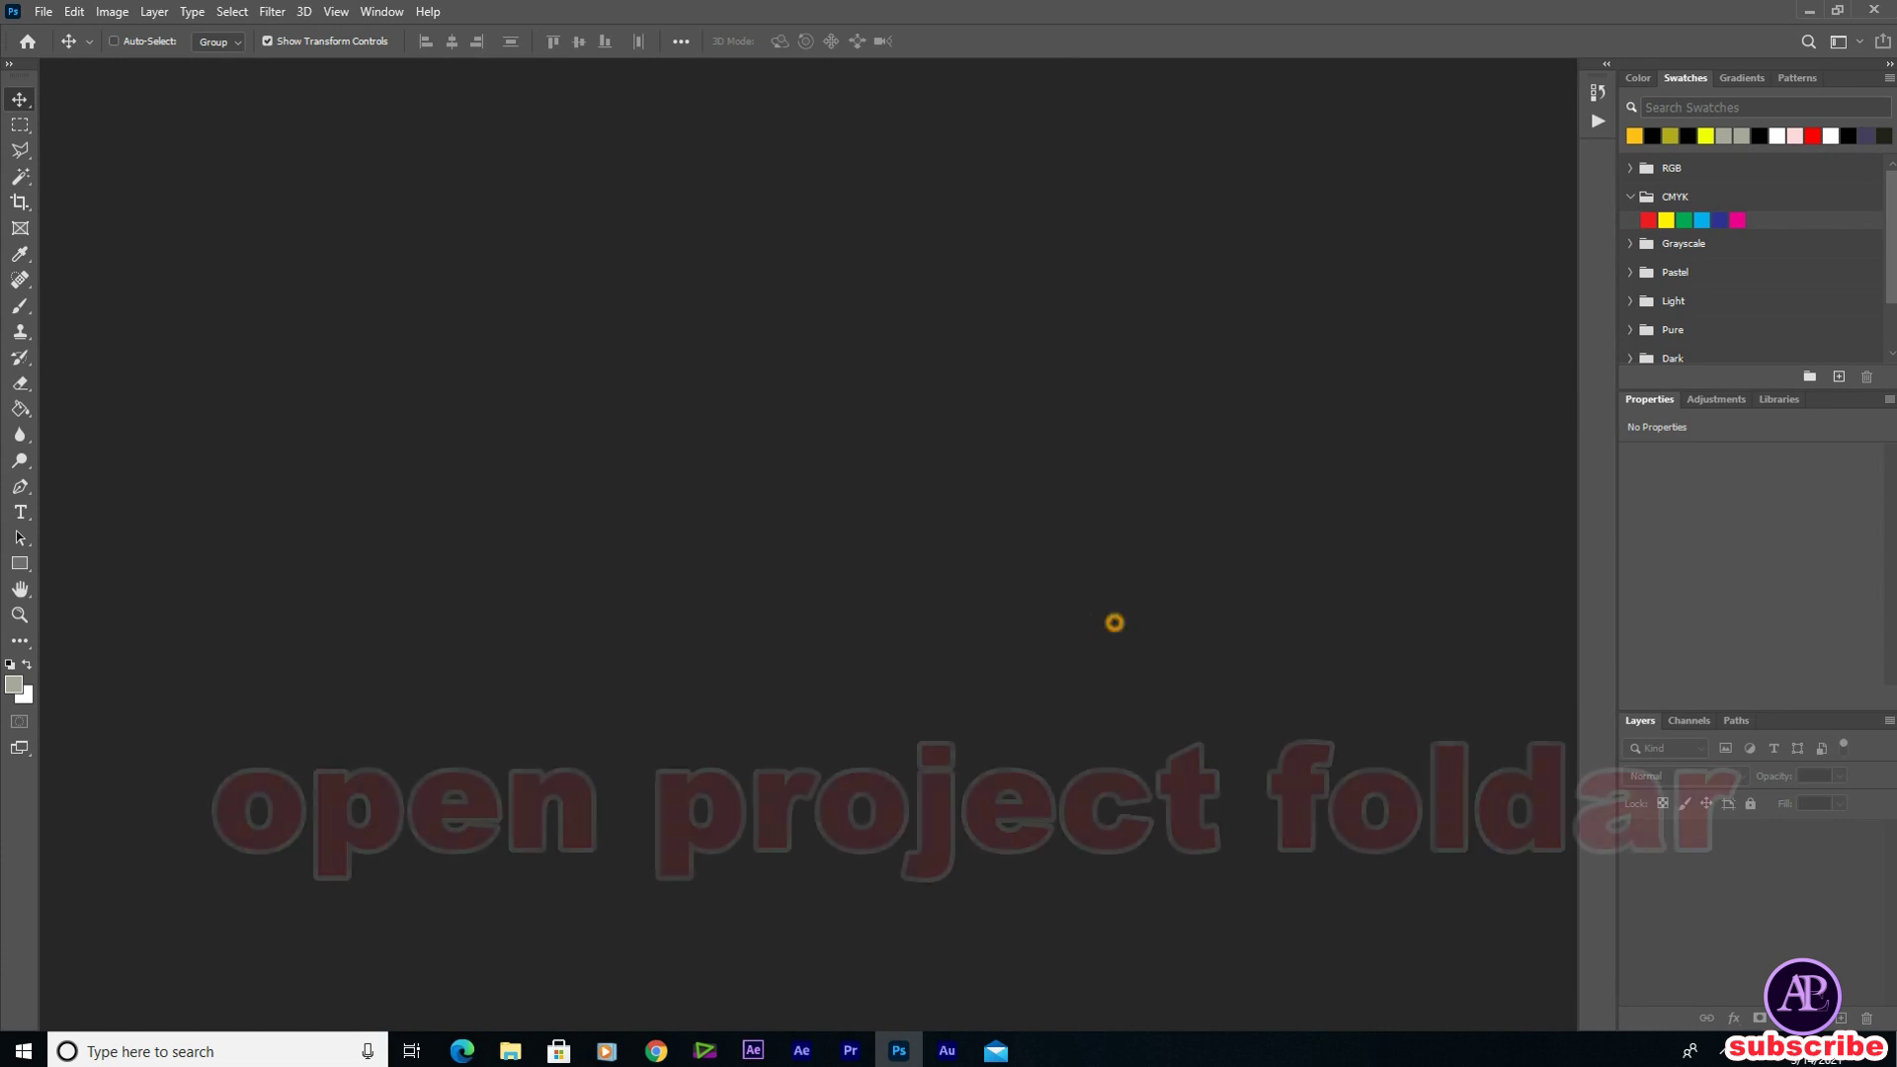
Open placeholder images 01 to 05 from the project's placeholder After Effect Prince folder in Photoshop
click(1808, 9)
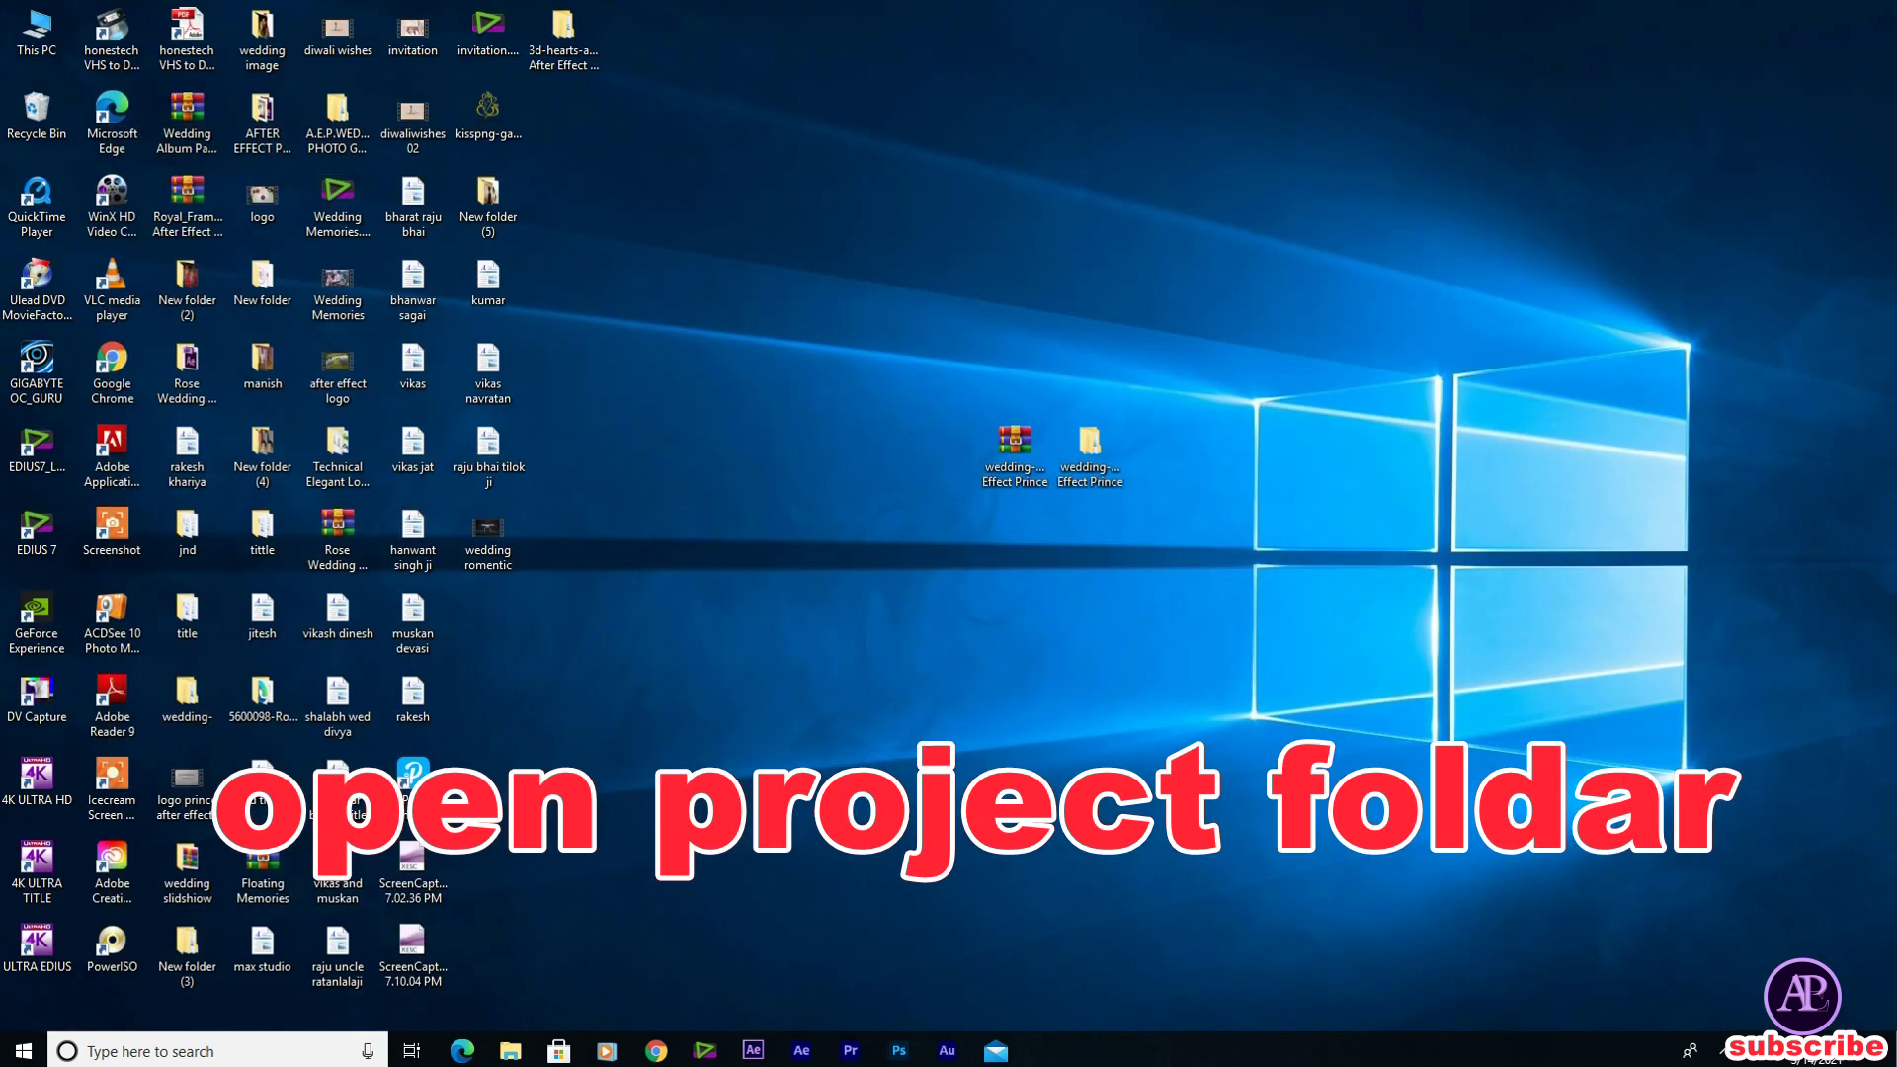
double_click(1089, 450)
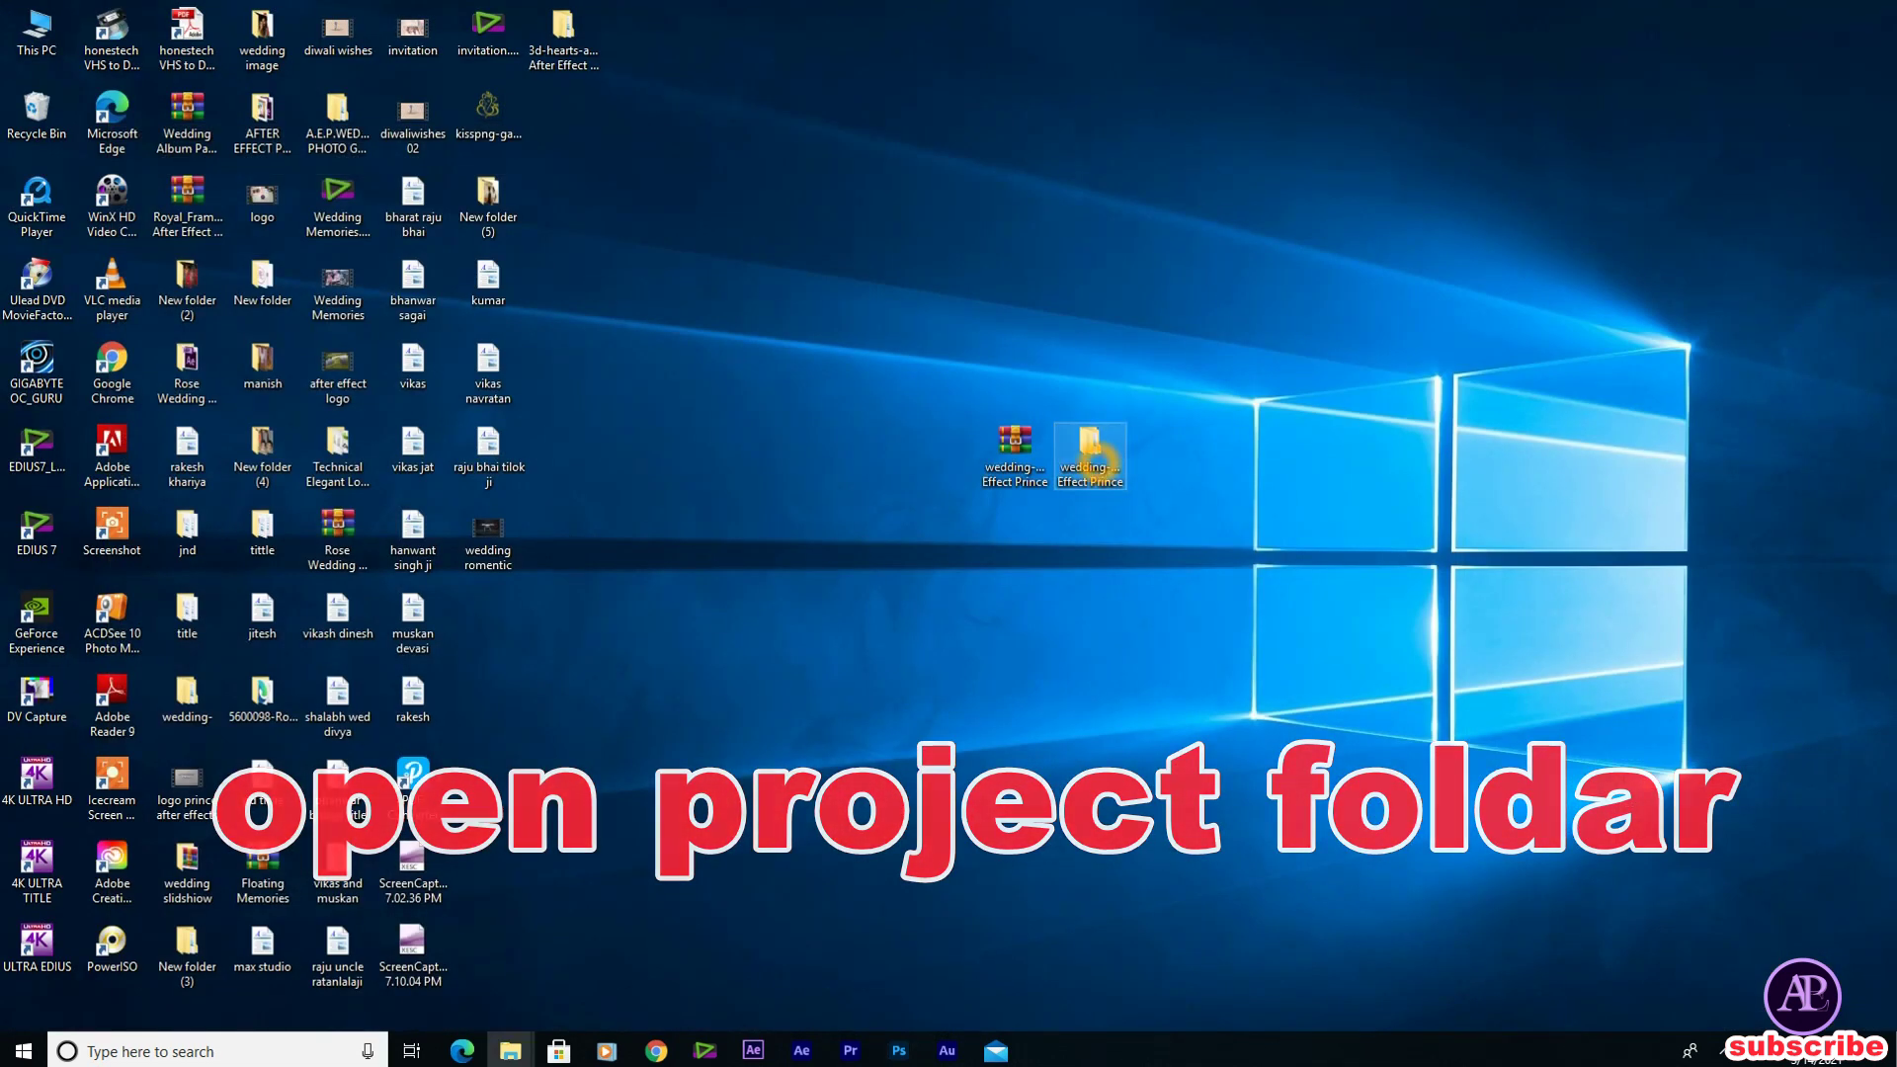
double_click(410, 214)
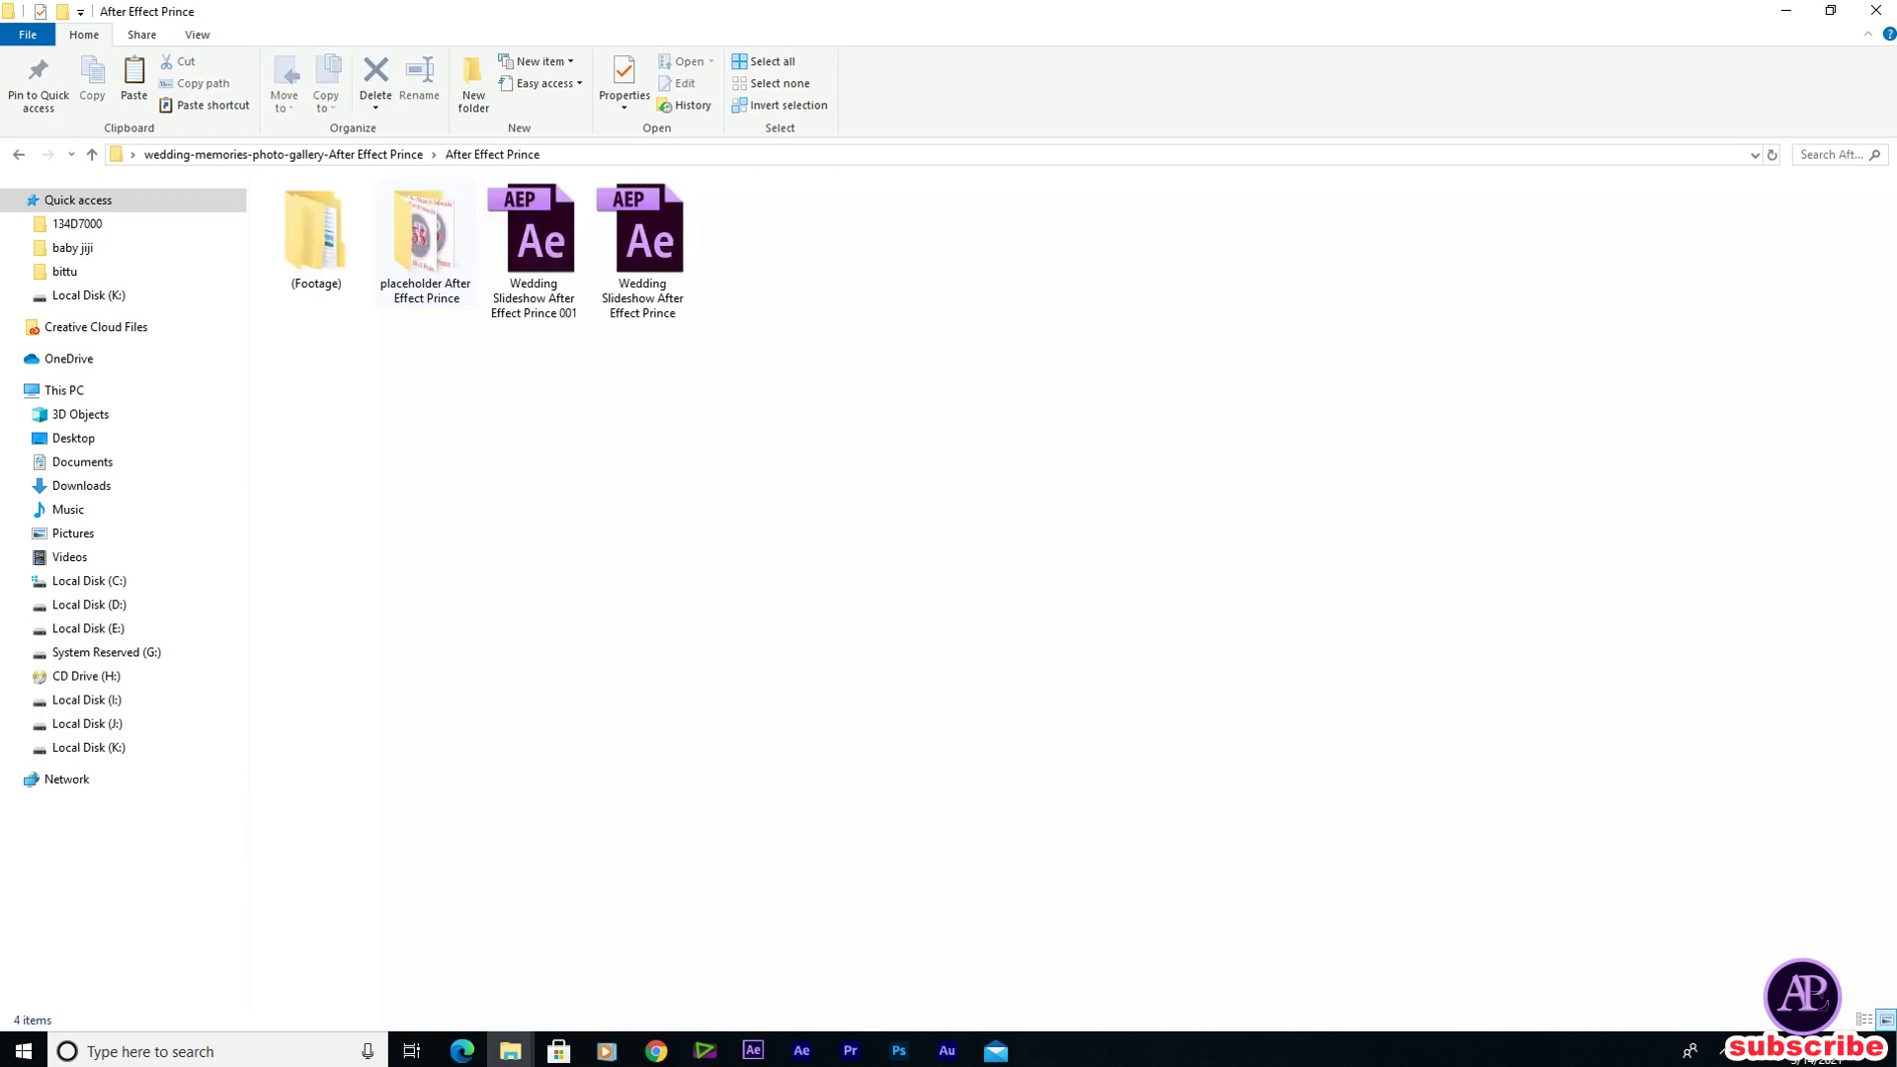
double_click(408, 276)
click(313, 229)
shift+click(751, 230)
drag(751, 229, 733, 602)
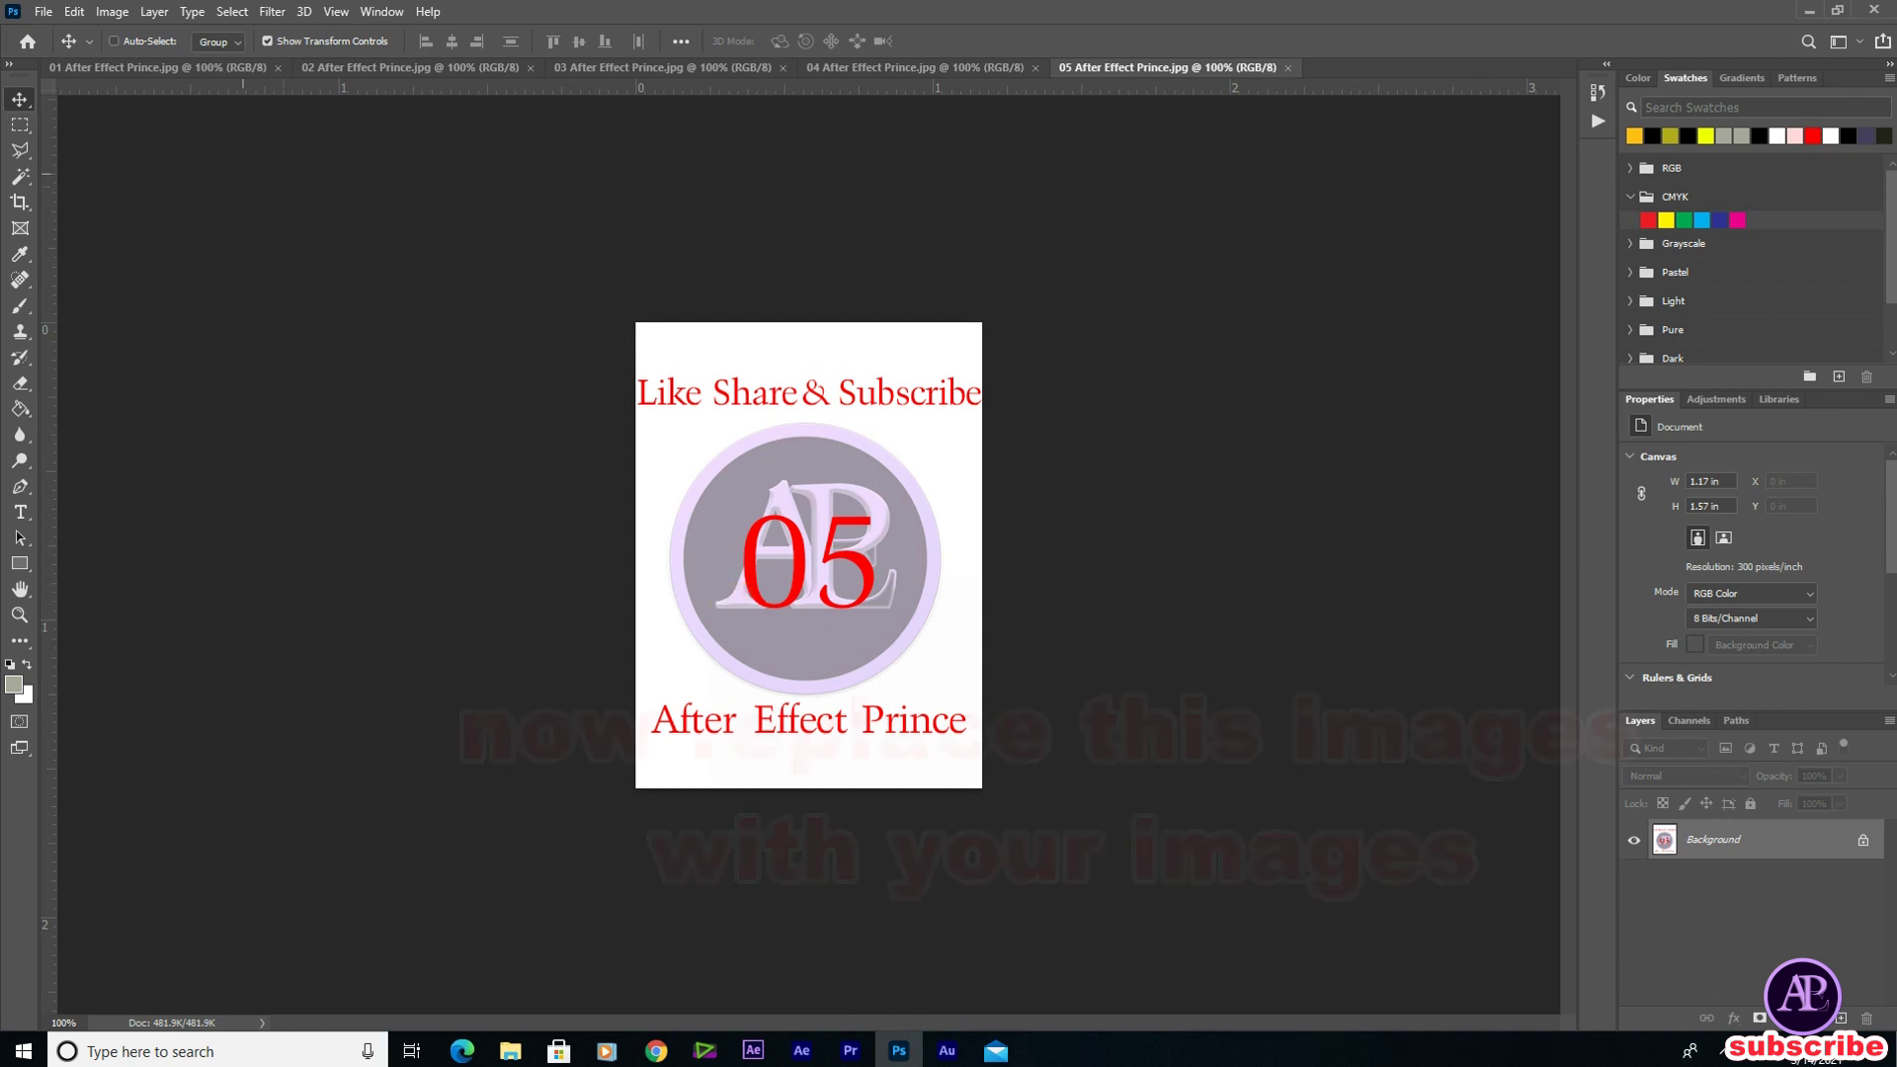
Make the 01 placeholder the active document and open New folder (3) in the desktop's wedding image folder
click(163, 67)
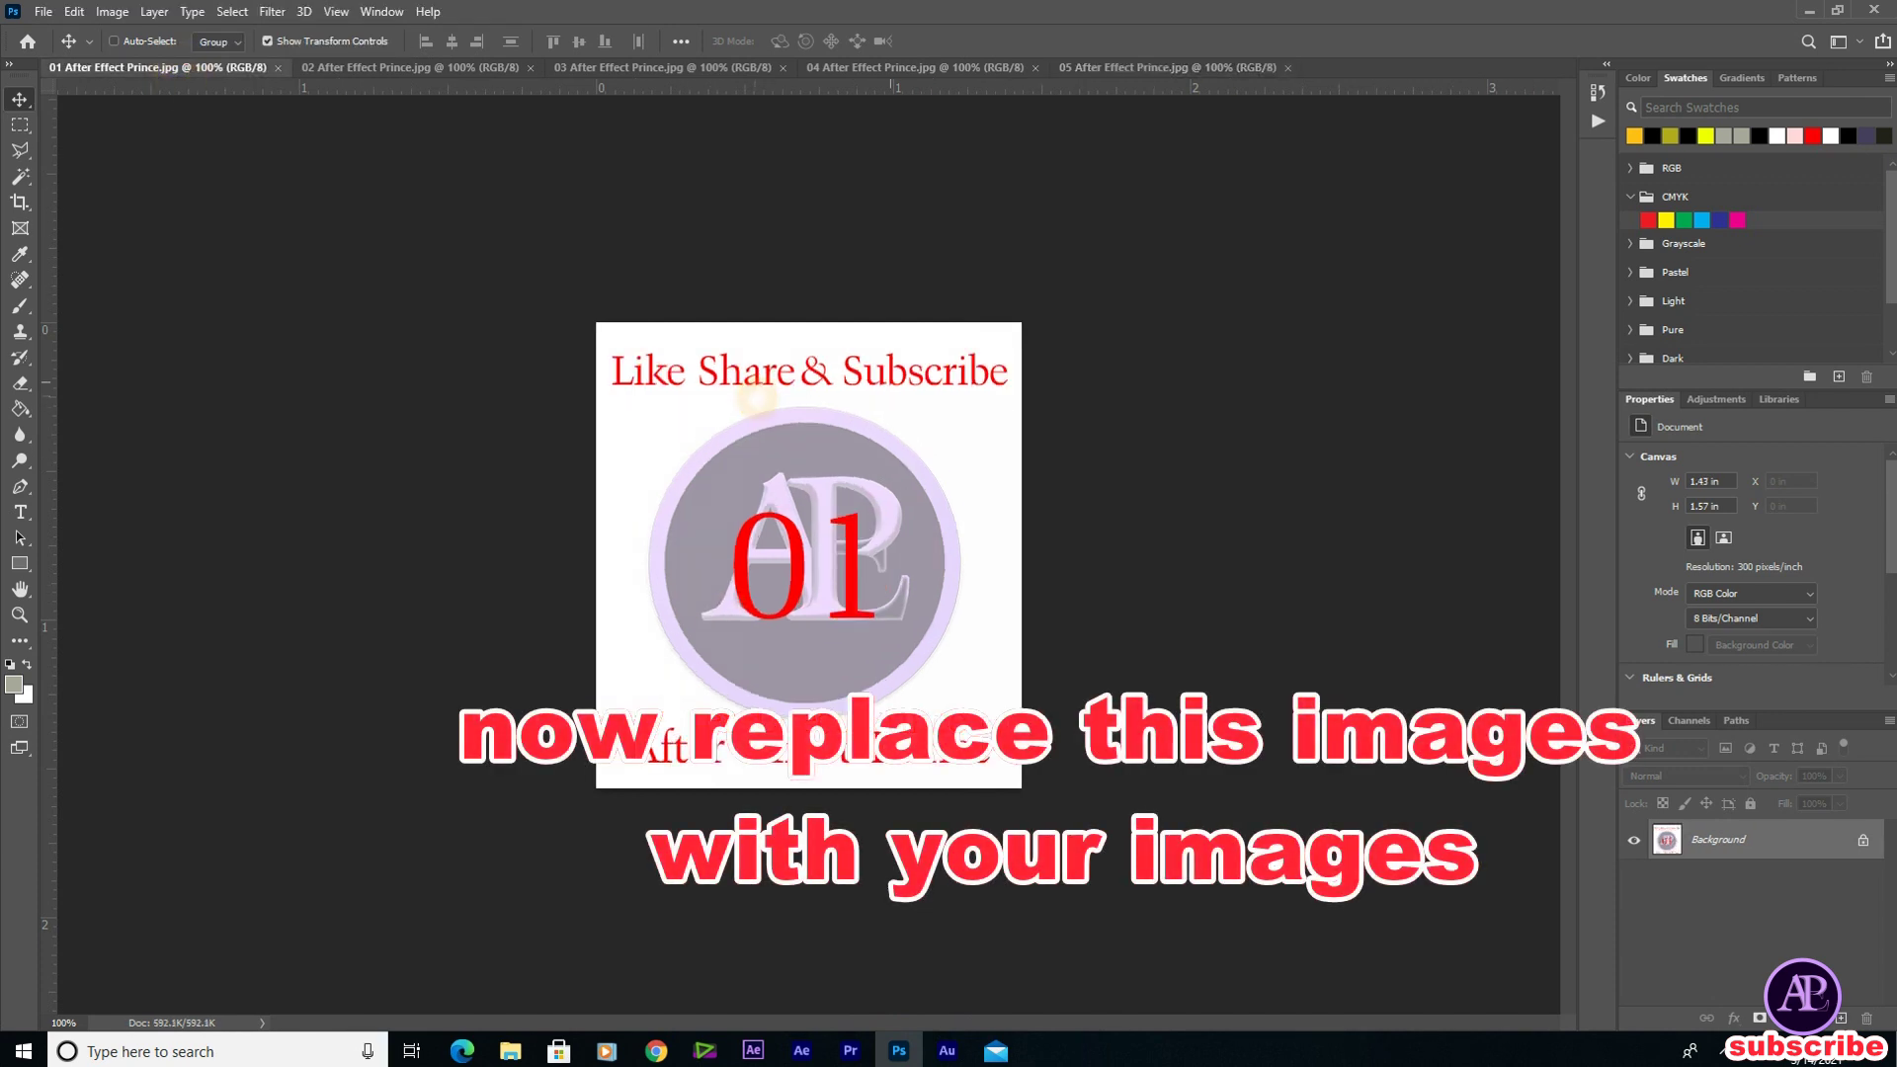
click(1809, 12)
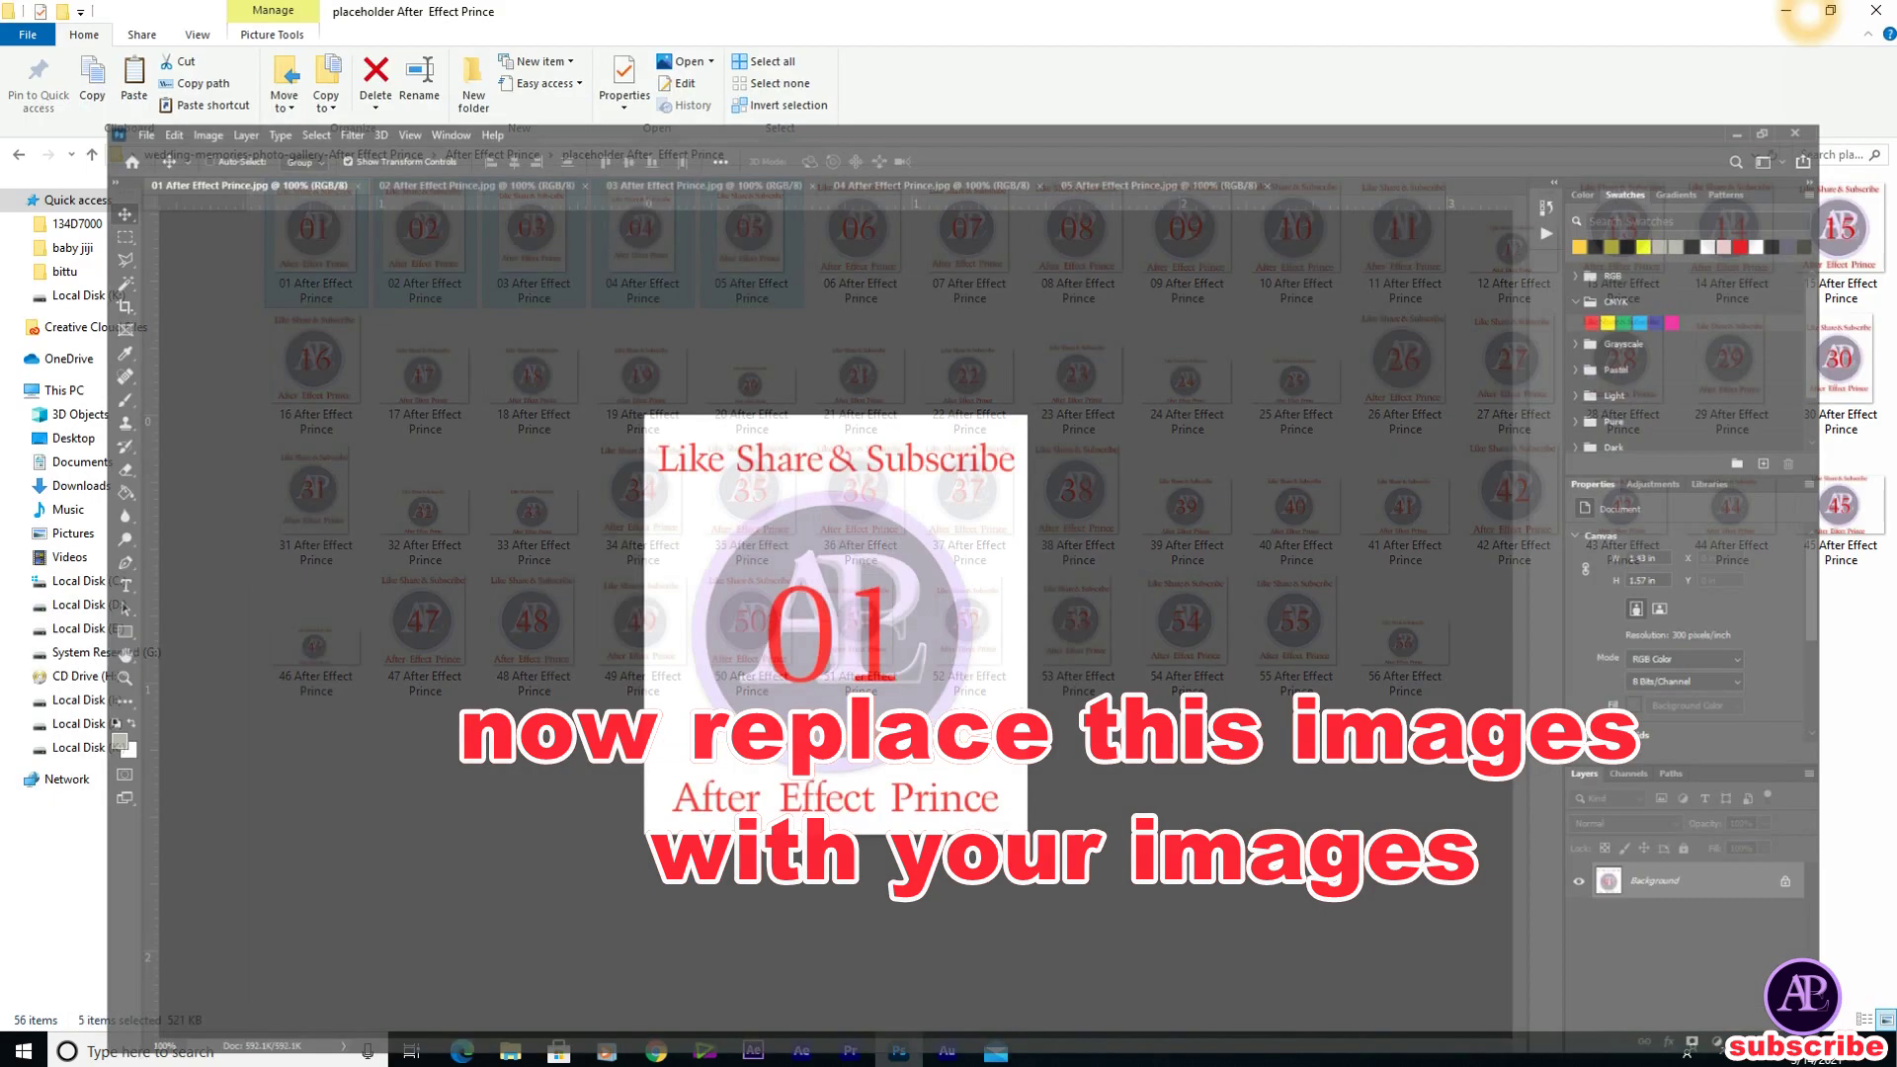
key(super+d)
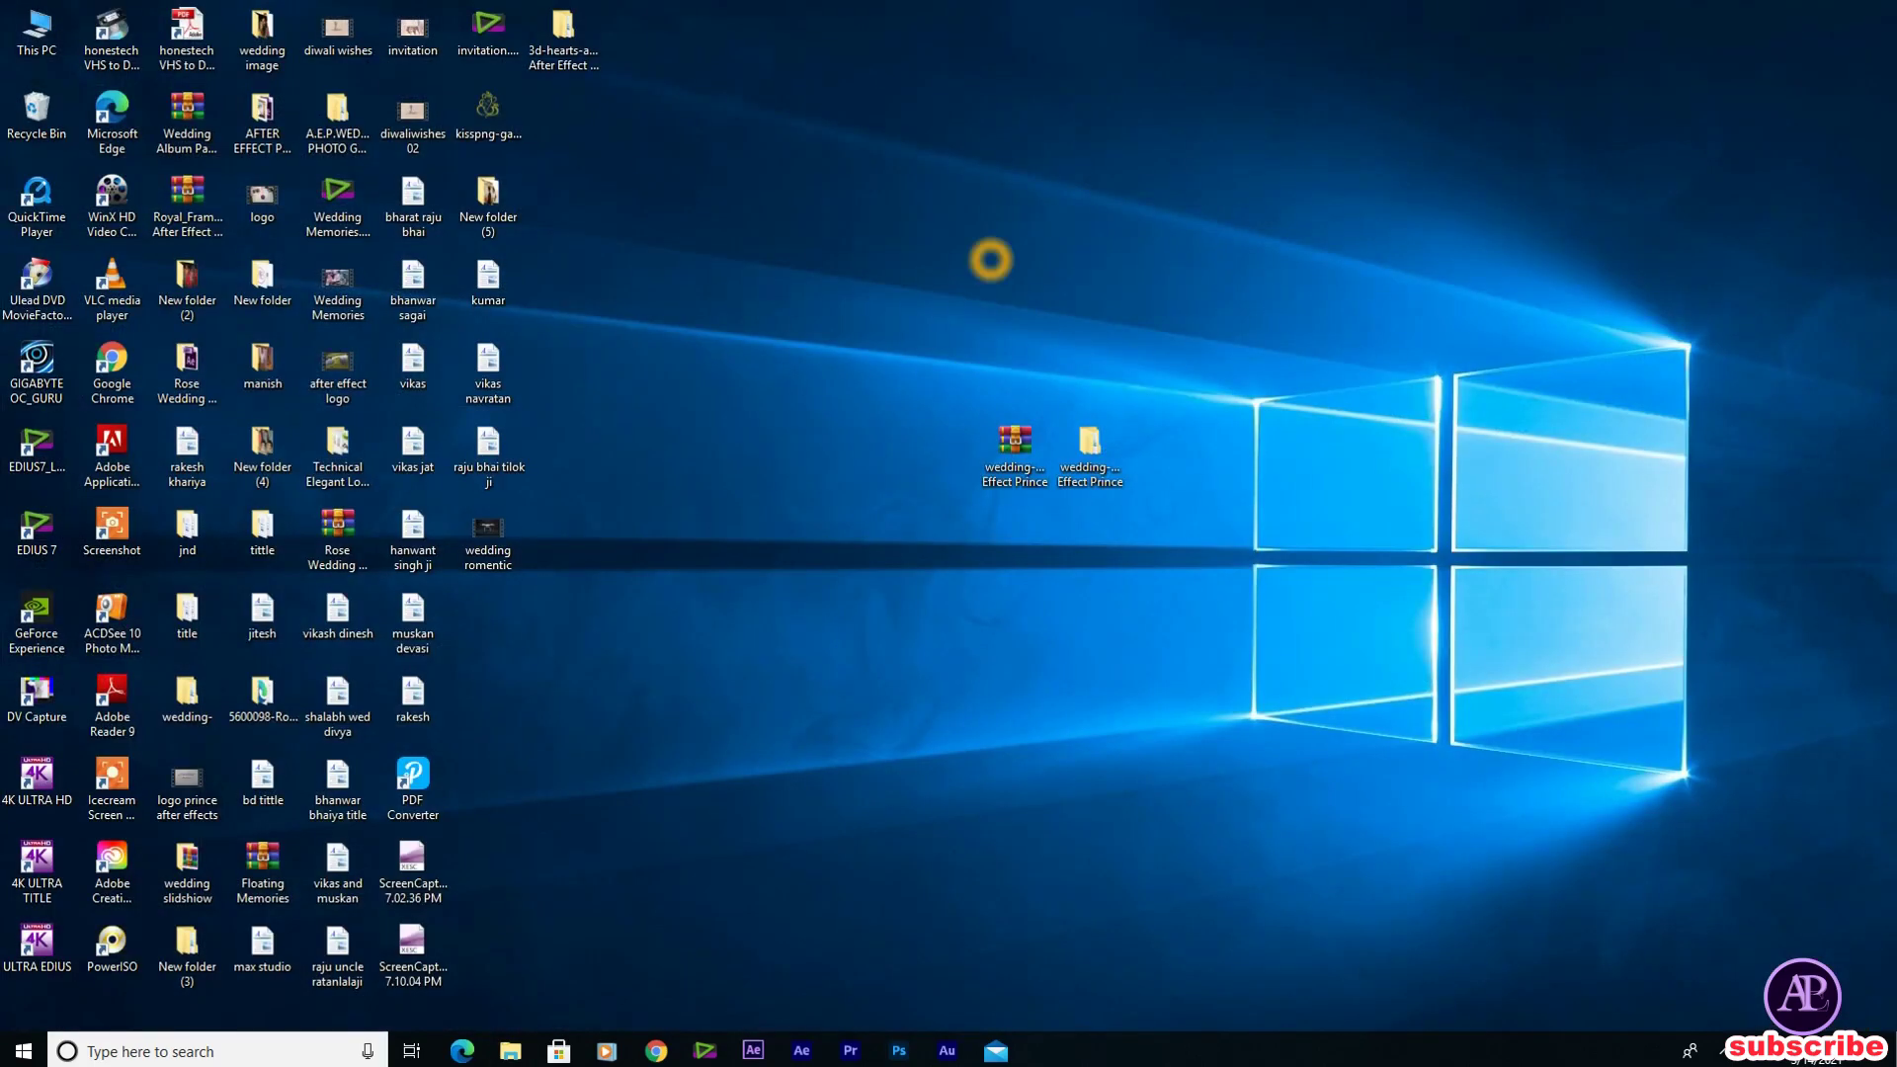
click(262, 39)
double_click(262, 39)
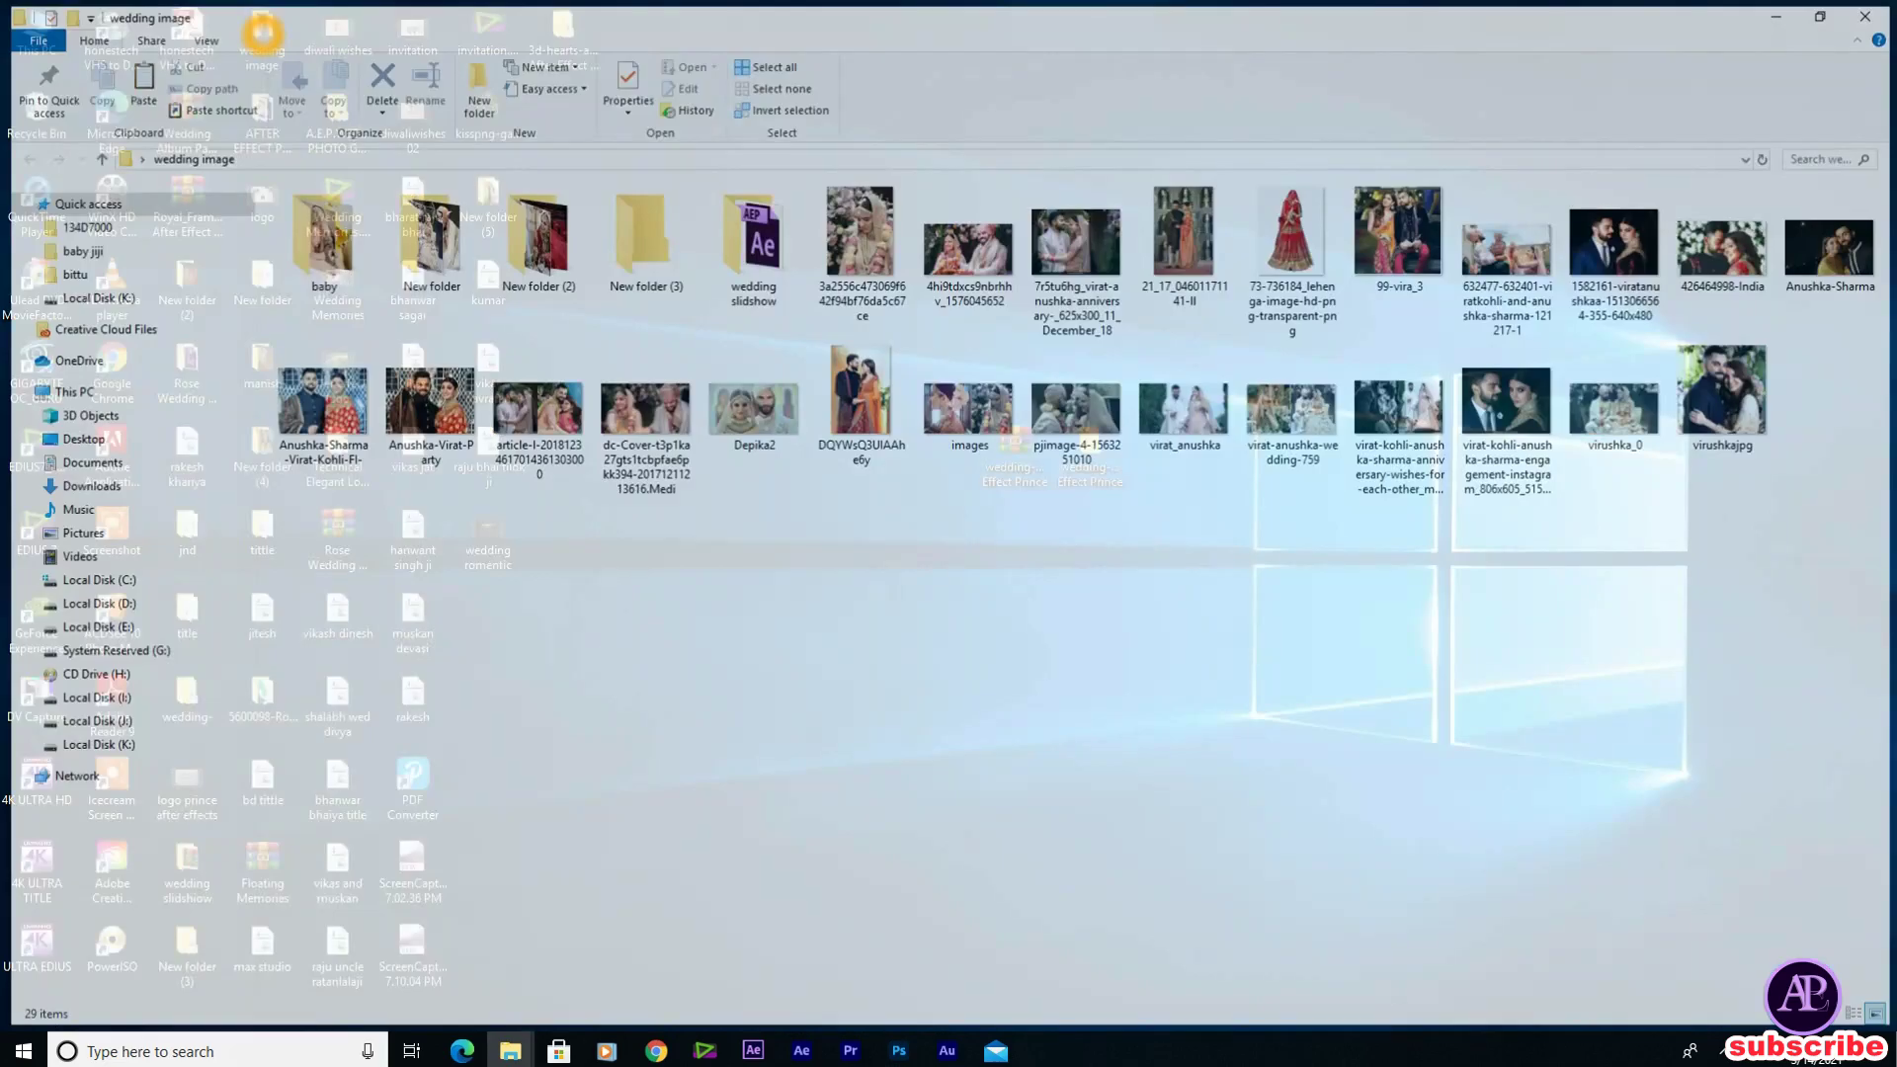
double_click(644, 245)
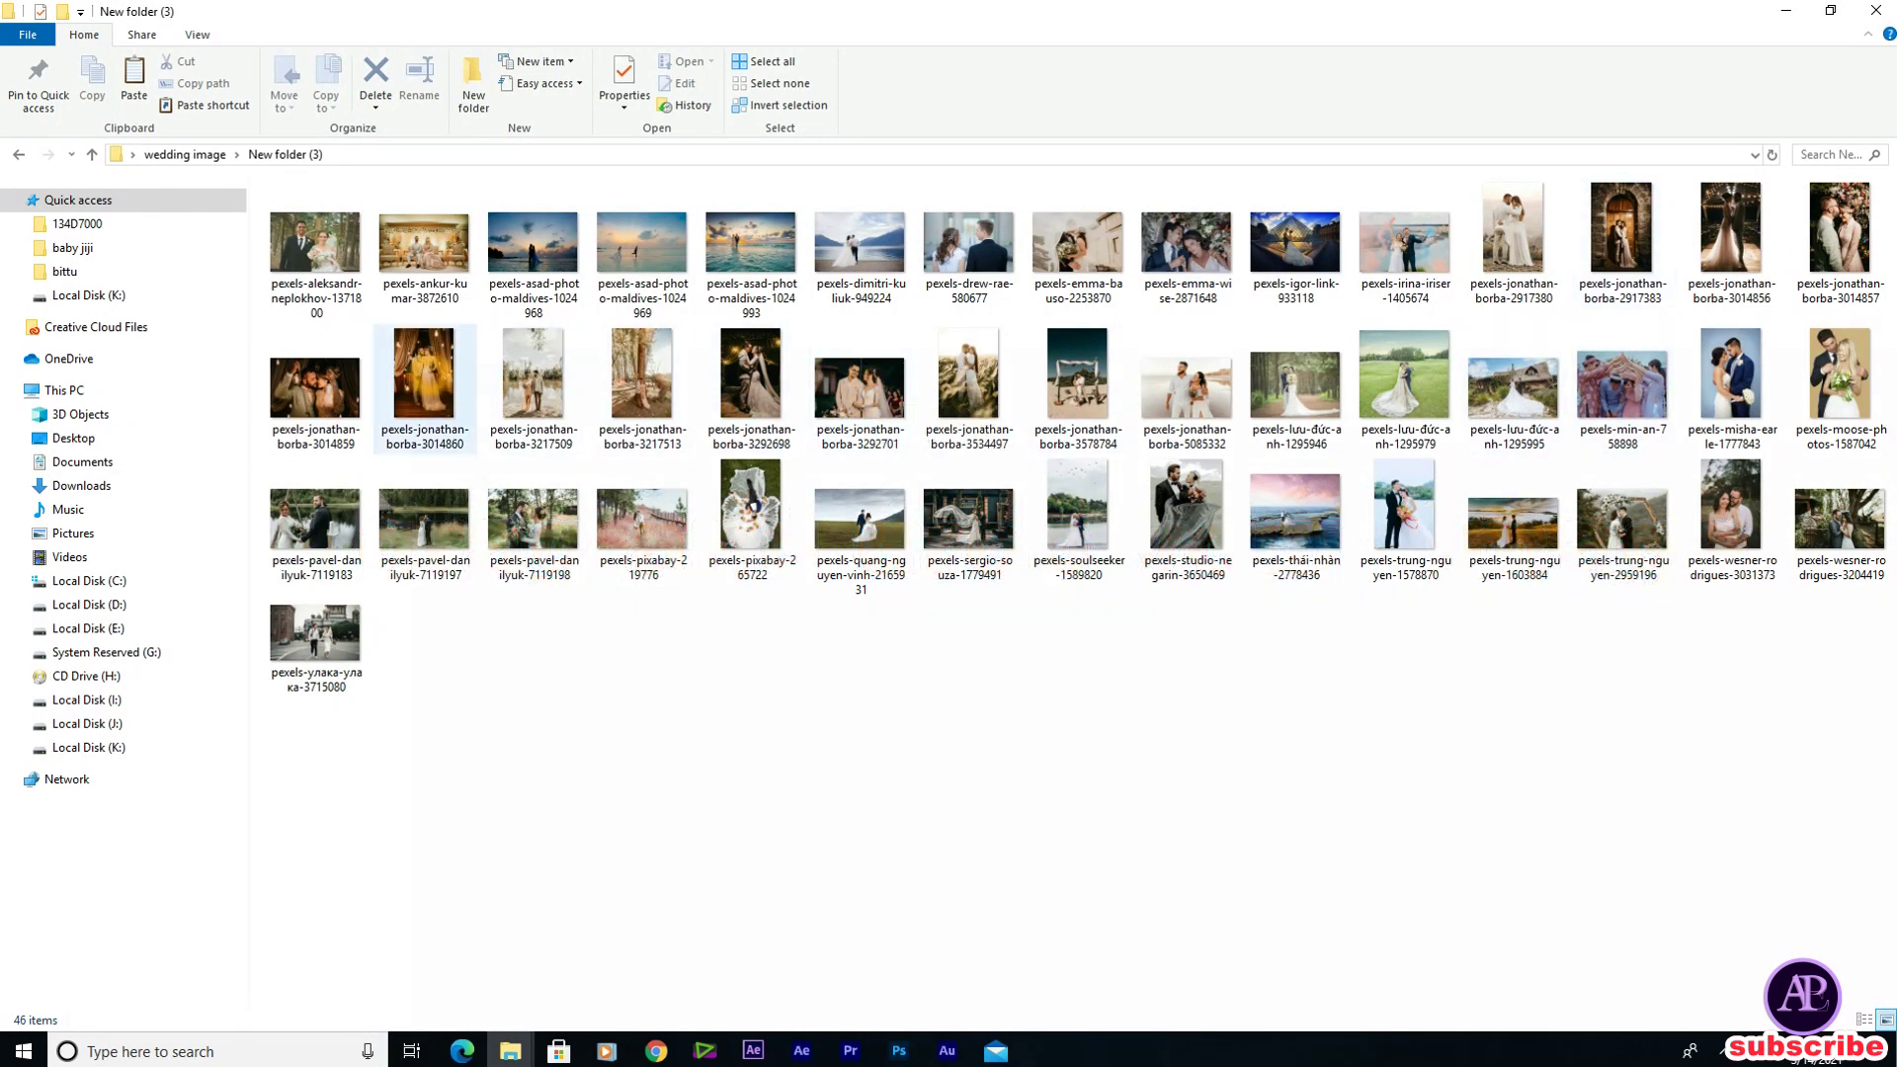
Place the photo ending in 3014860 into the 01 document, enlarged to about 2.63 × 3.95 in so the couple fills the canvas
drag(425, 390, 813, 660)
scroll(869, 647, down, 4)
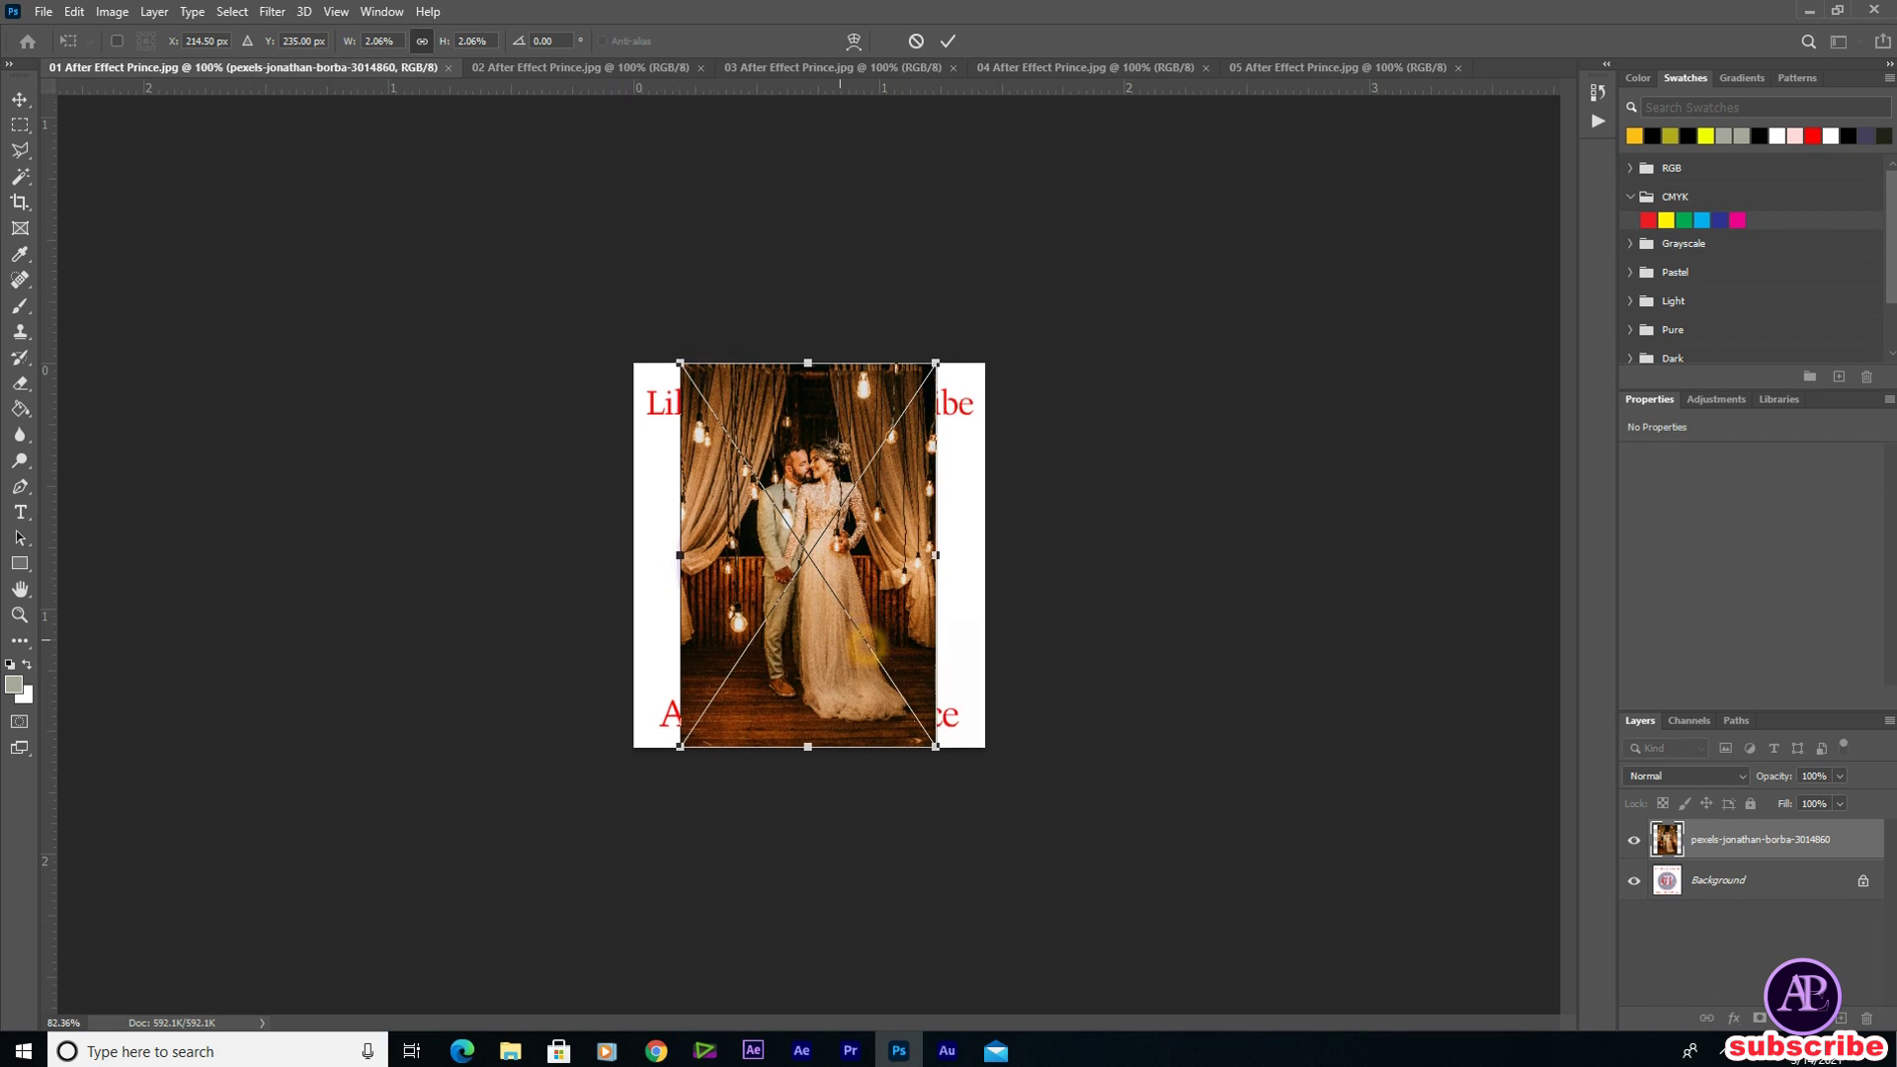
drag(910, 708, 996, 838)
drag(958, 503, 960, 563)
drag(996, 898, 1065, 1002)
drag(990, 483, 979, 534)
key(Return)
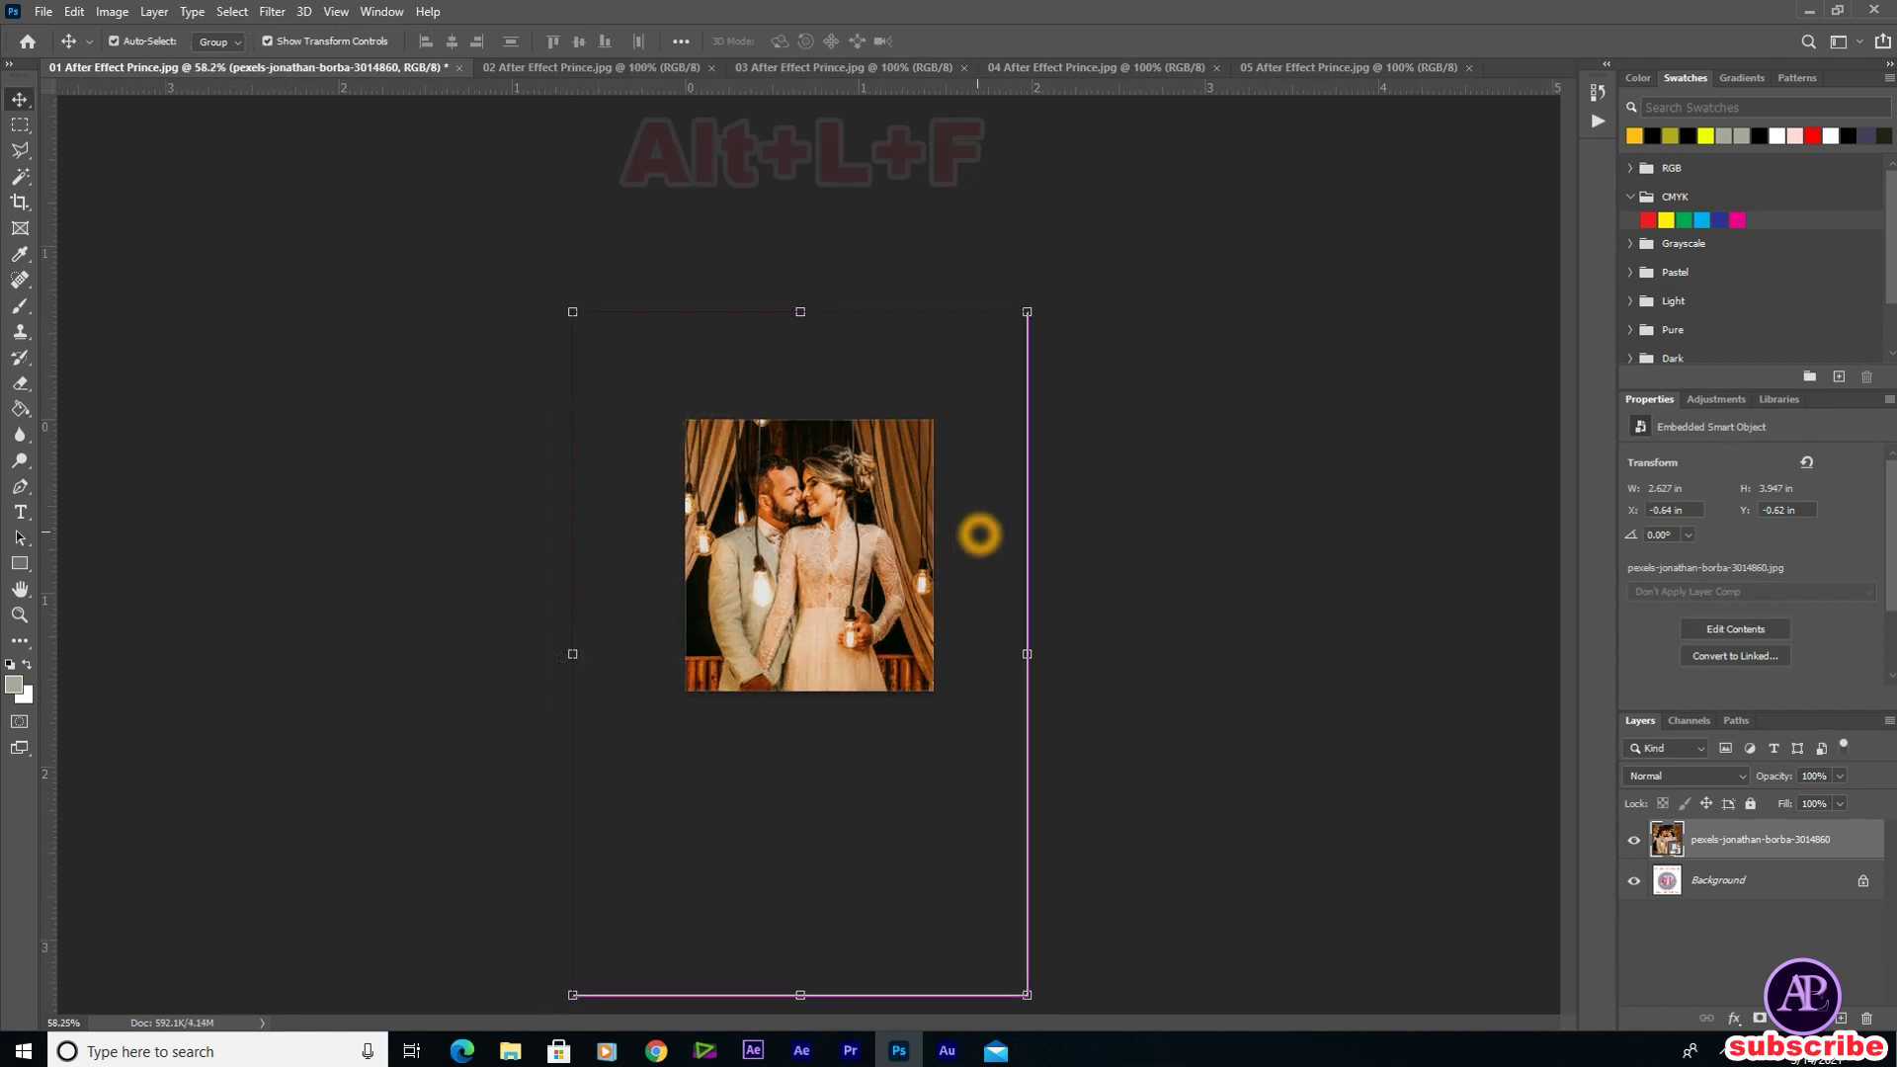
Flatten the 01 After Effect Prince image, then save and close it
key(alt+l)
key(f)
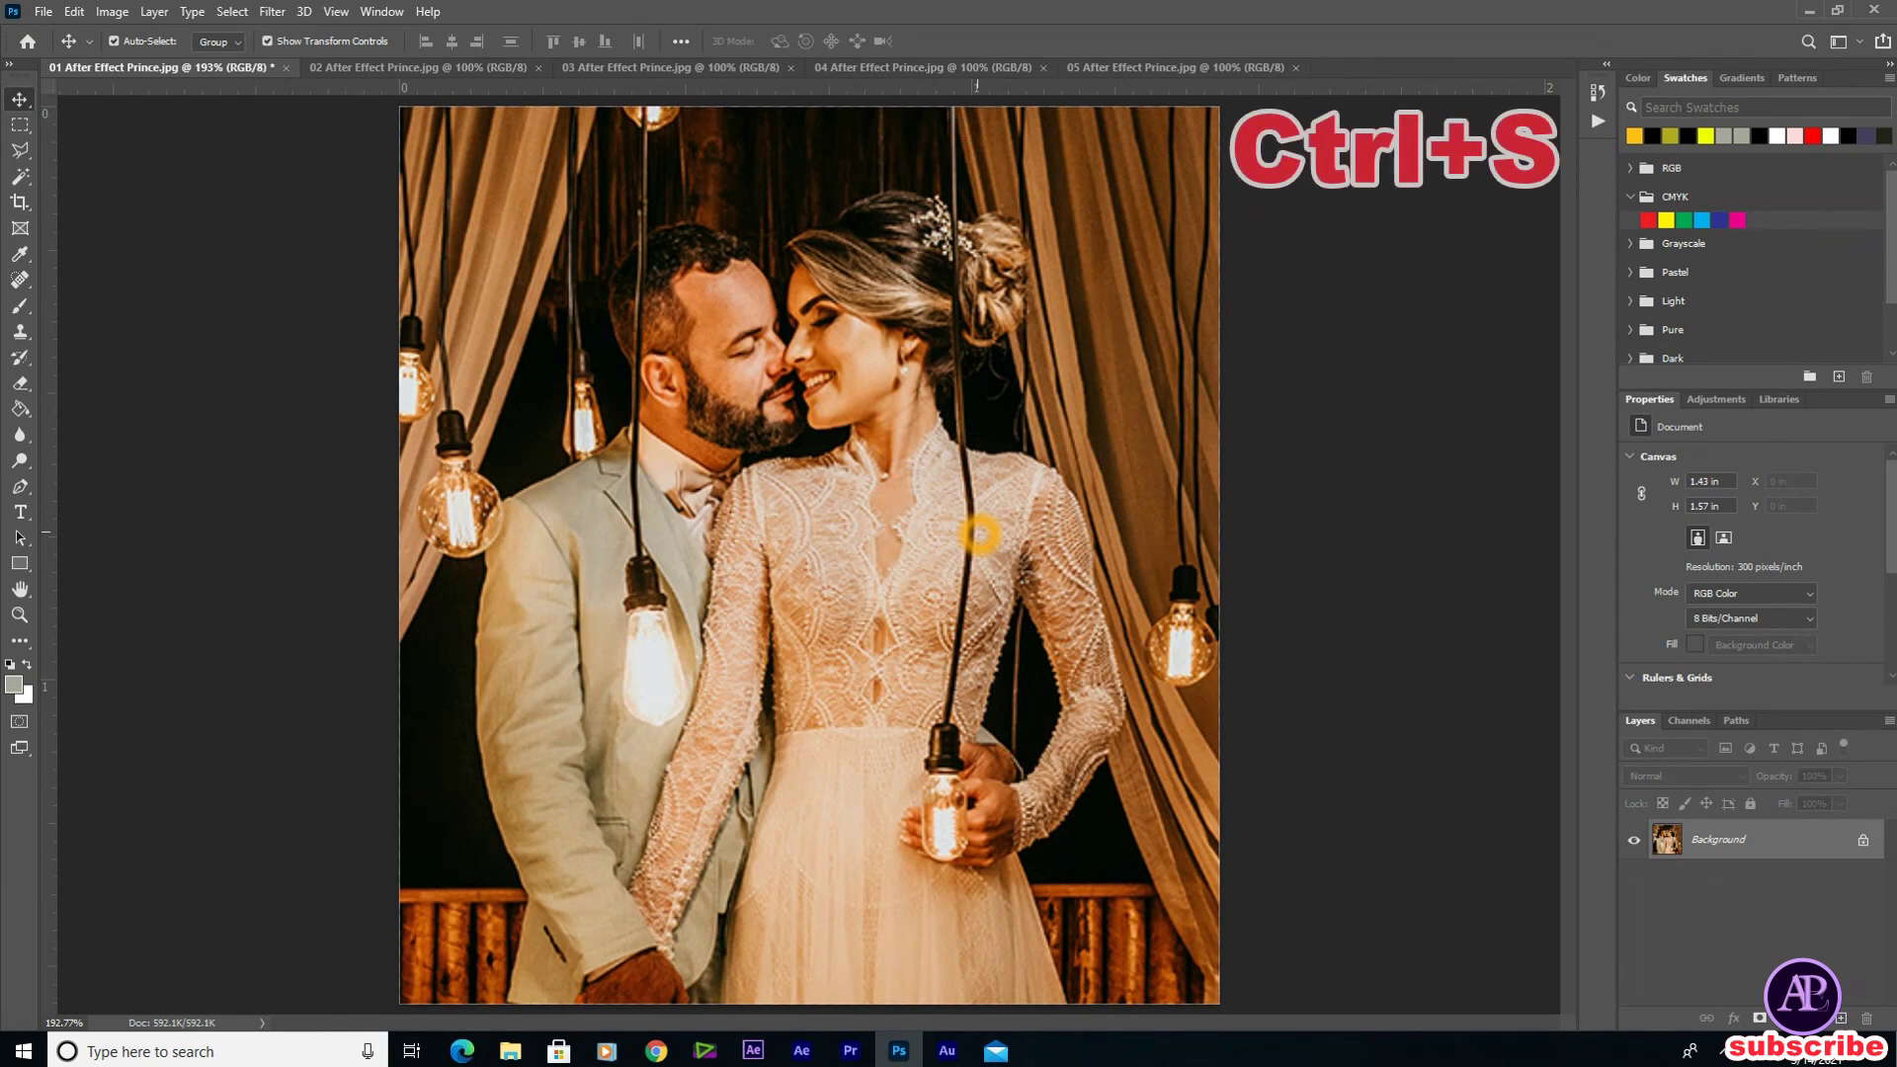
key(ctrl+s)
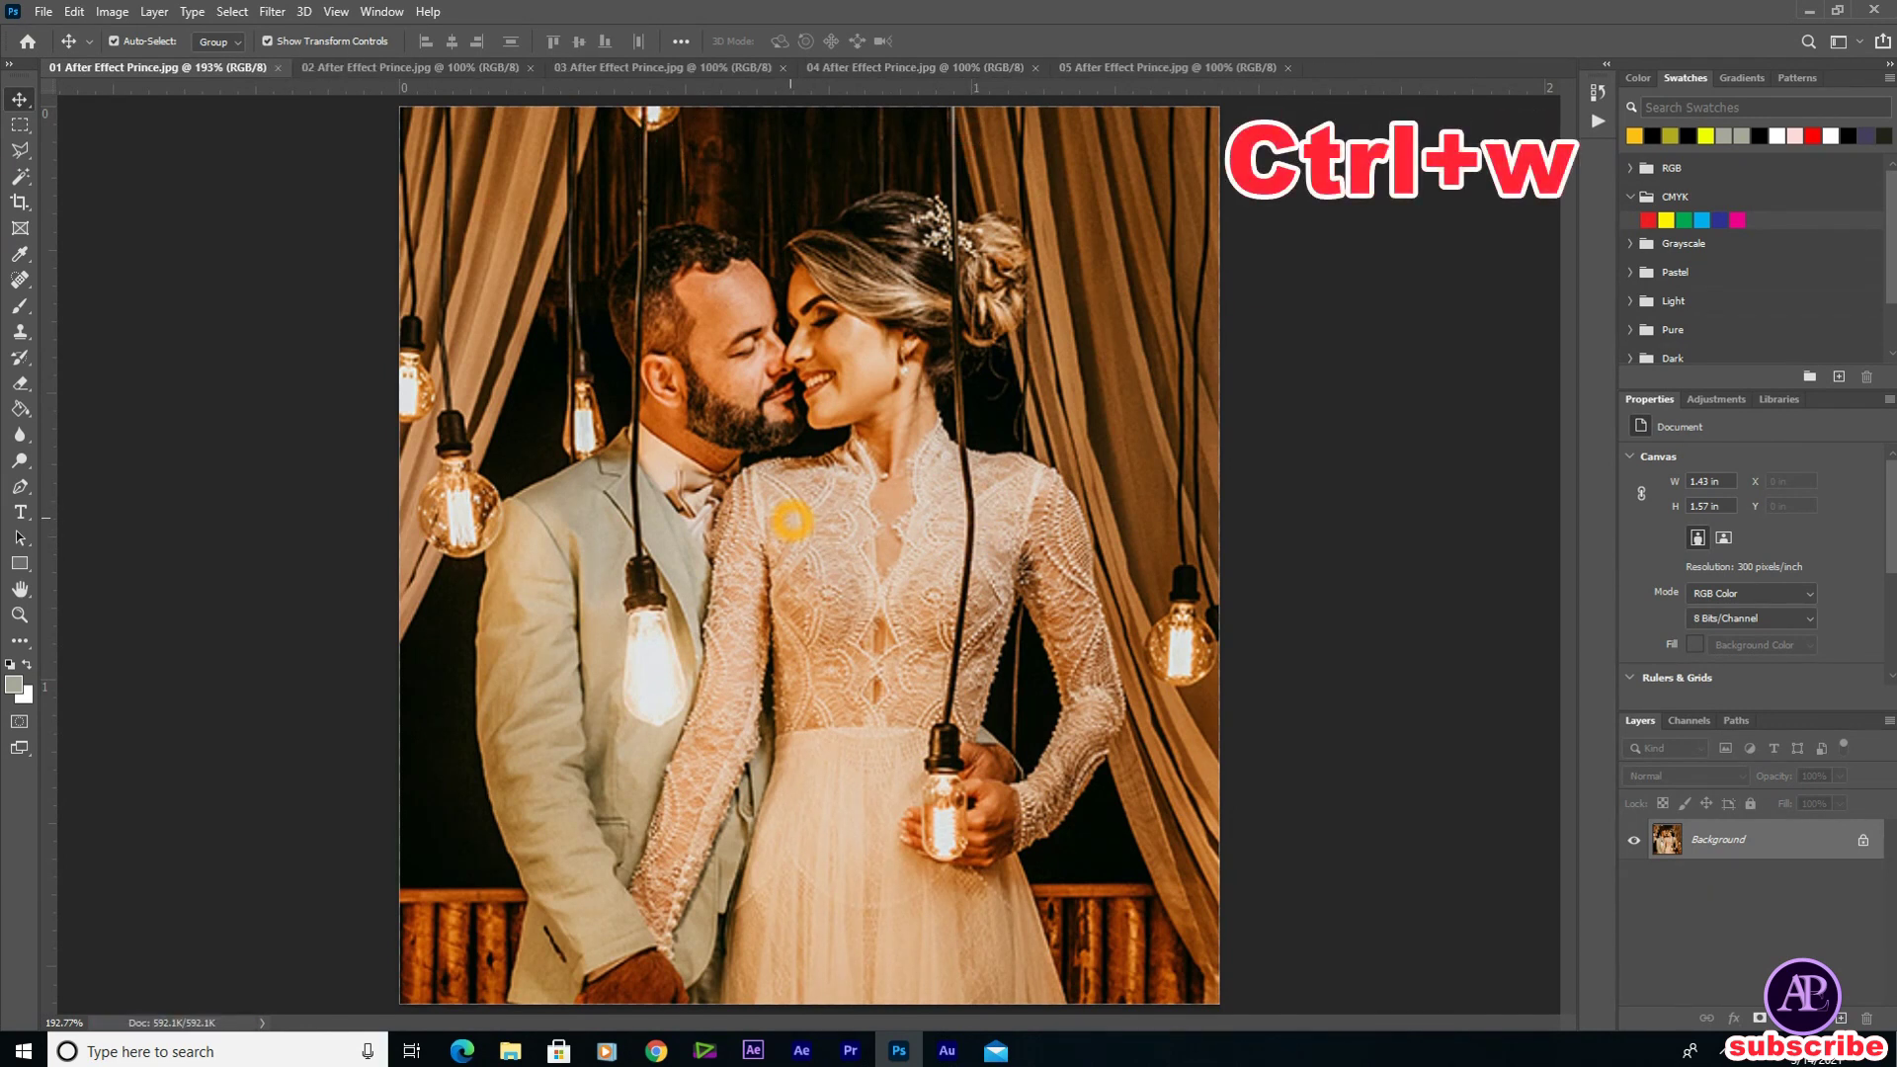
key(ctrl+w)
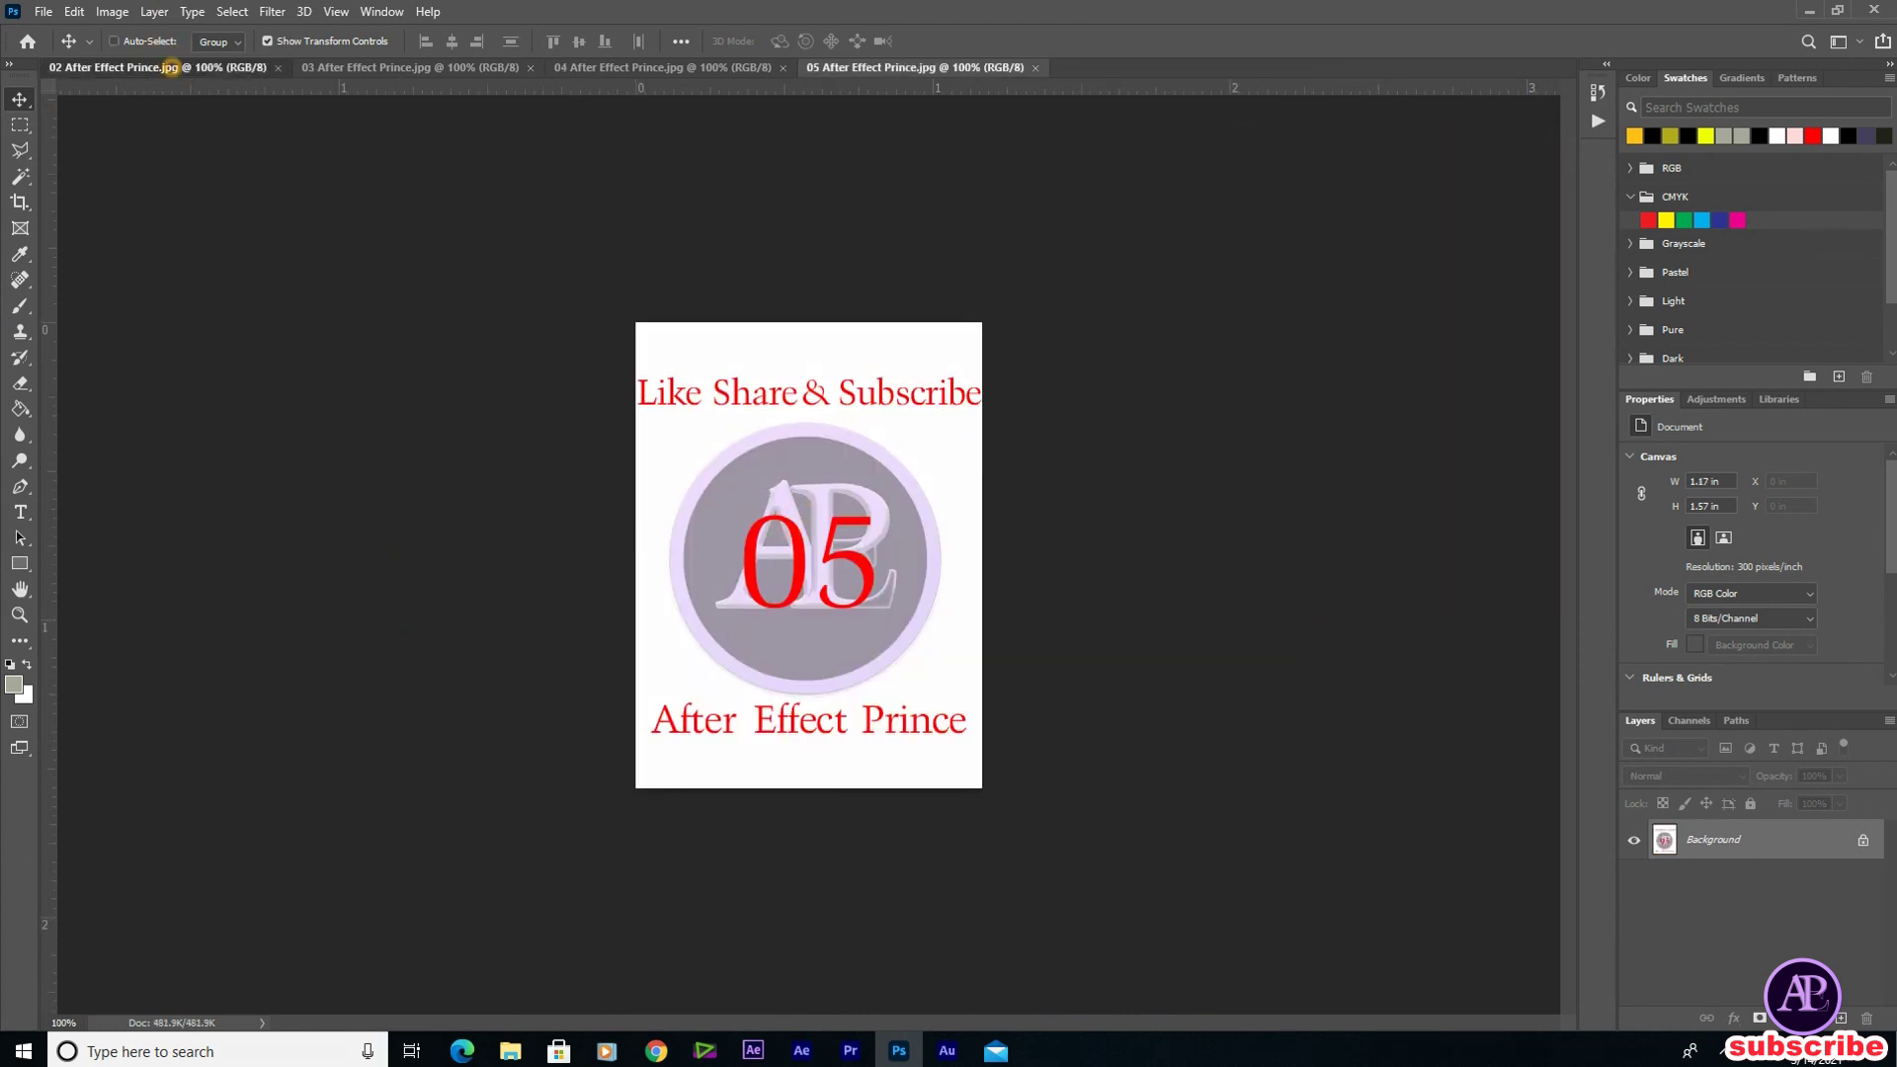
Place the photo ending in 3292698 into the 02 document, scaled to about 3.82% so the couple fills the canvas
click(171, 67)
mouse_move(509, 1050)
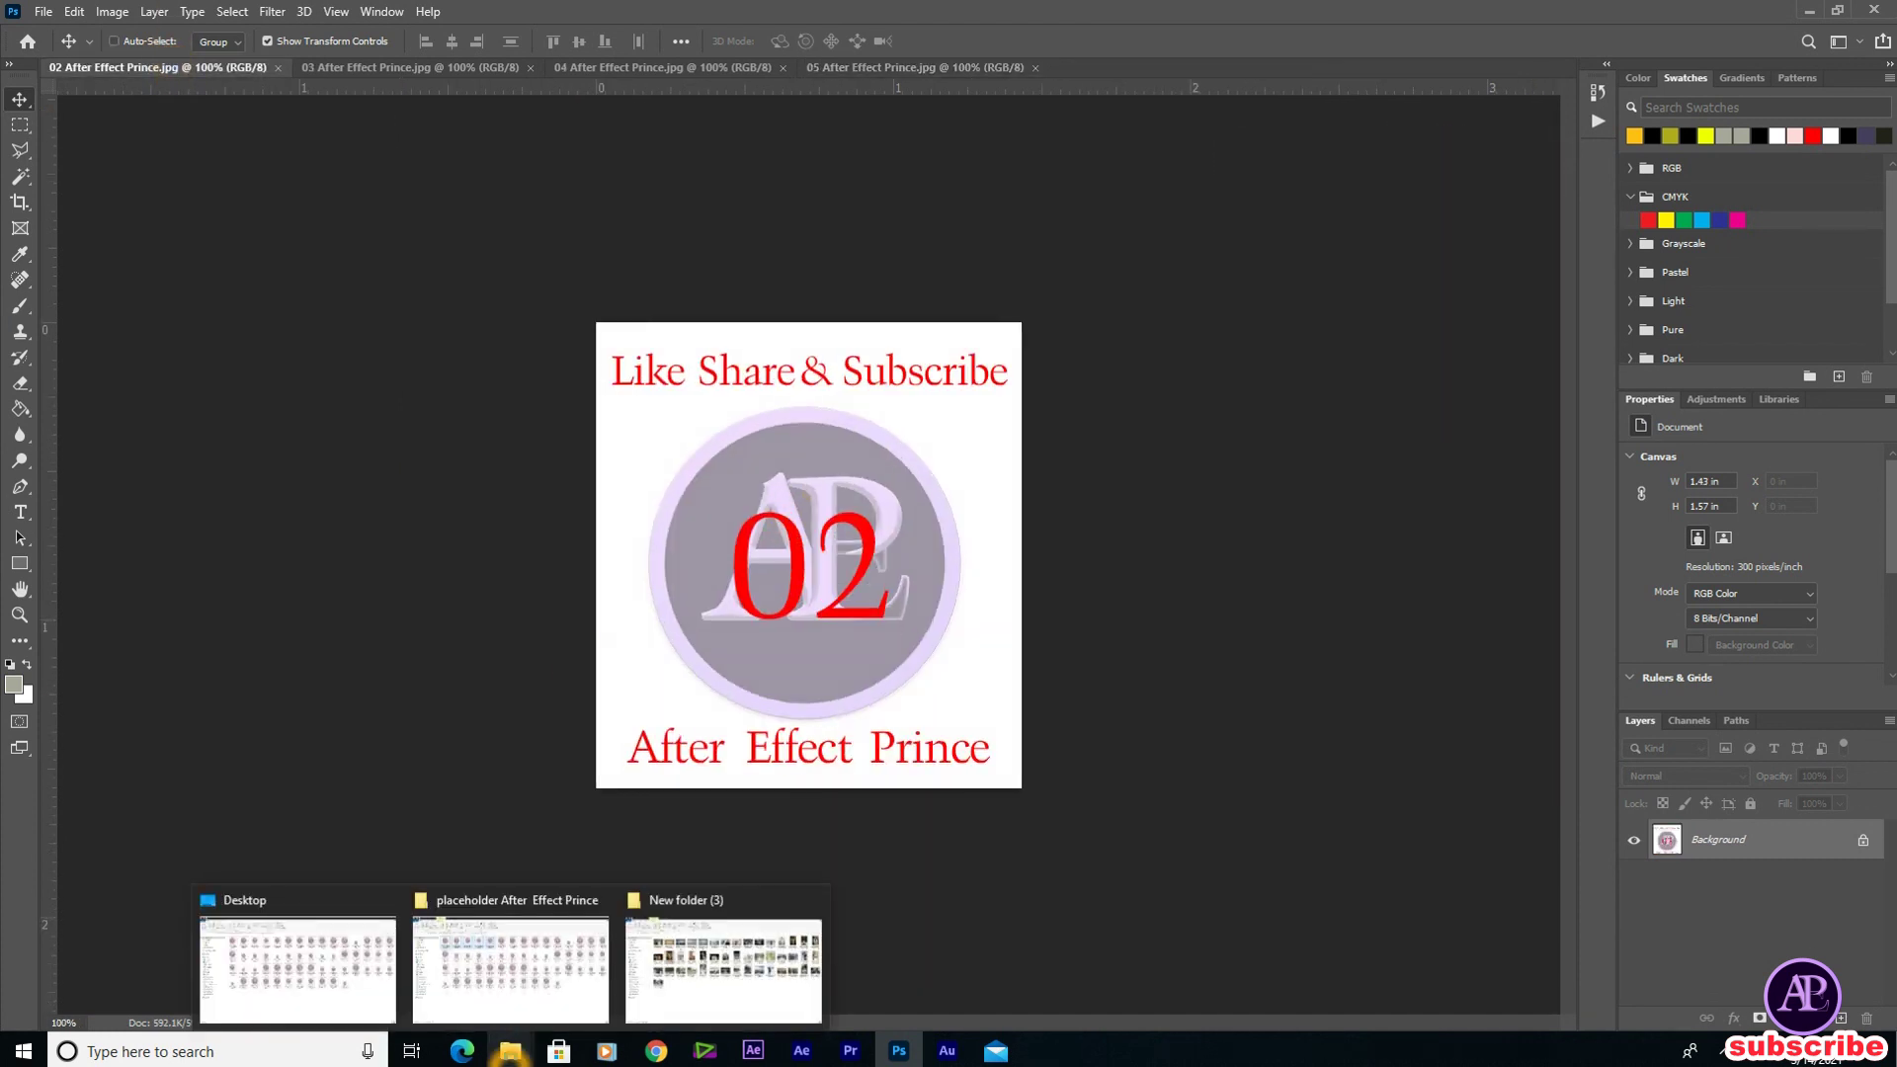
click(692, 974)
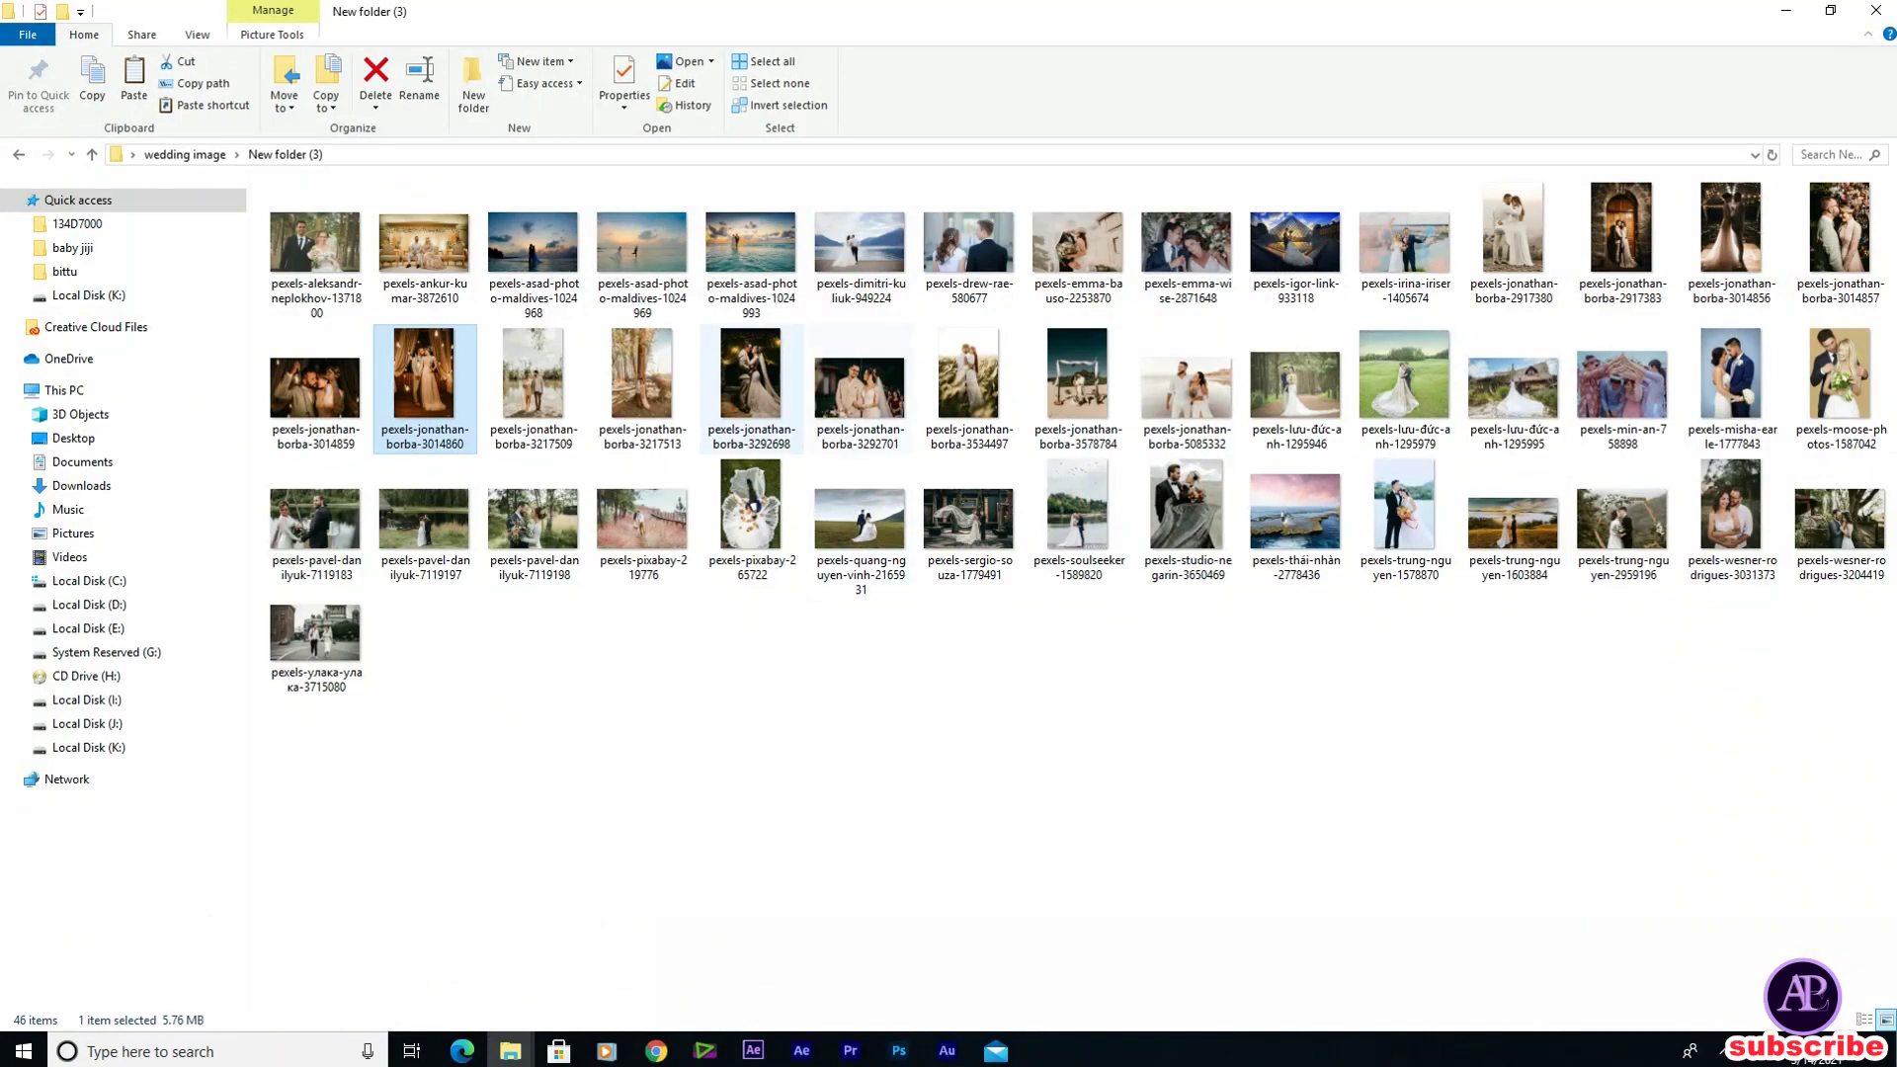
drag(751, 386, 1055, 928)
key(ctrl+minus)
drag(972, 476, 970, 595)
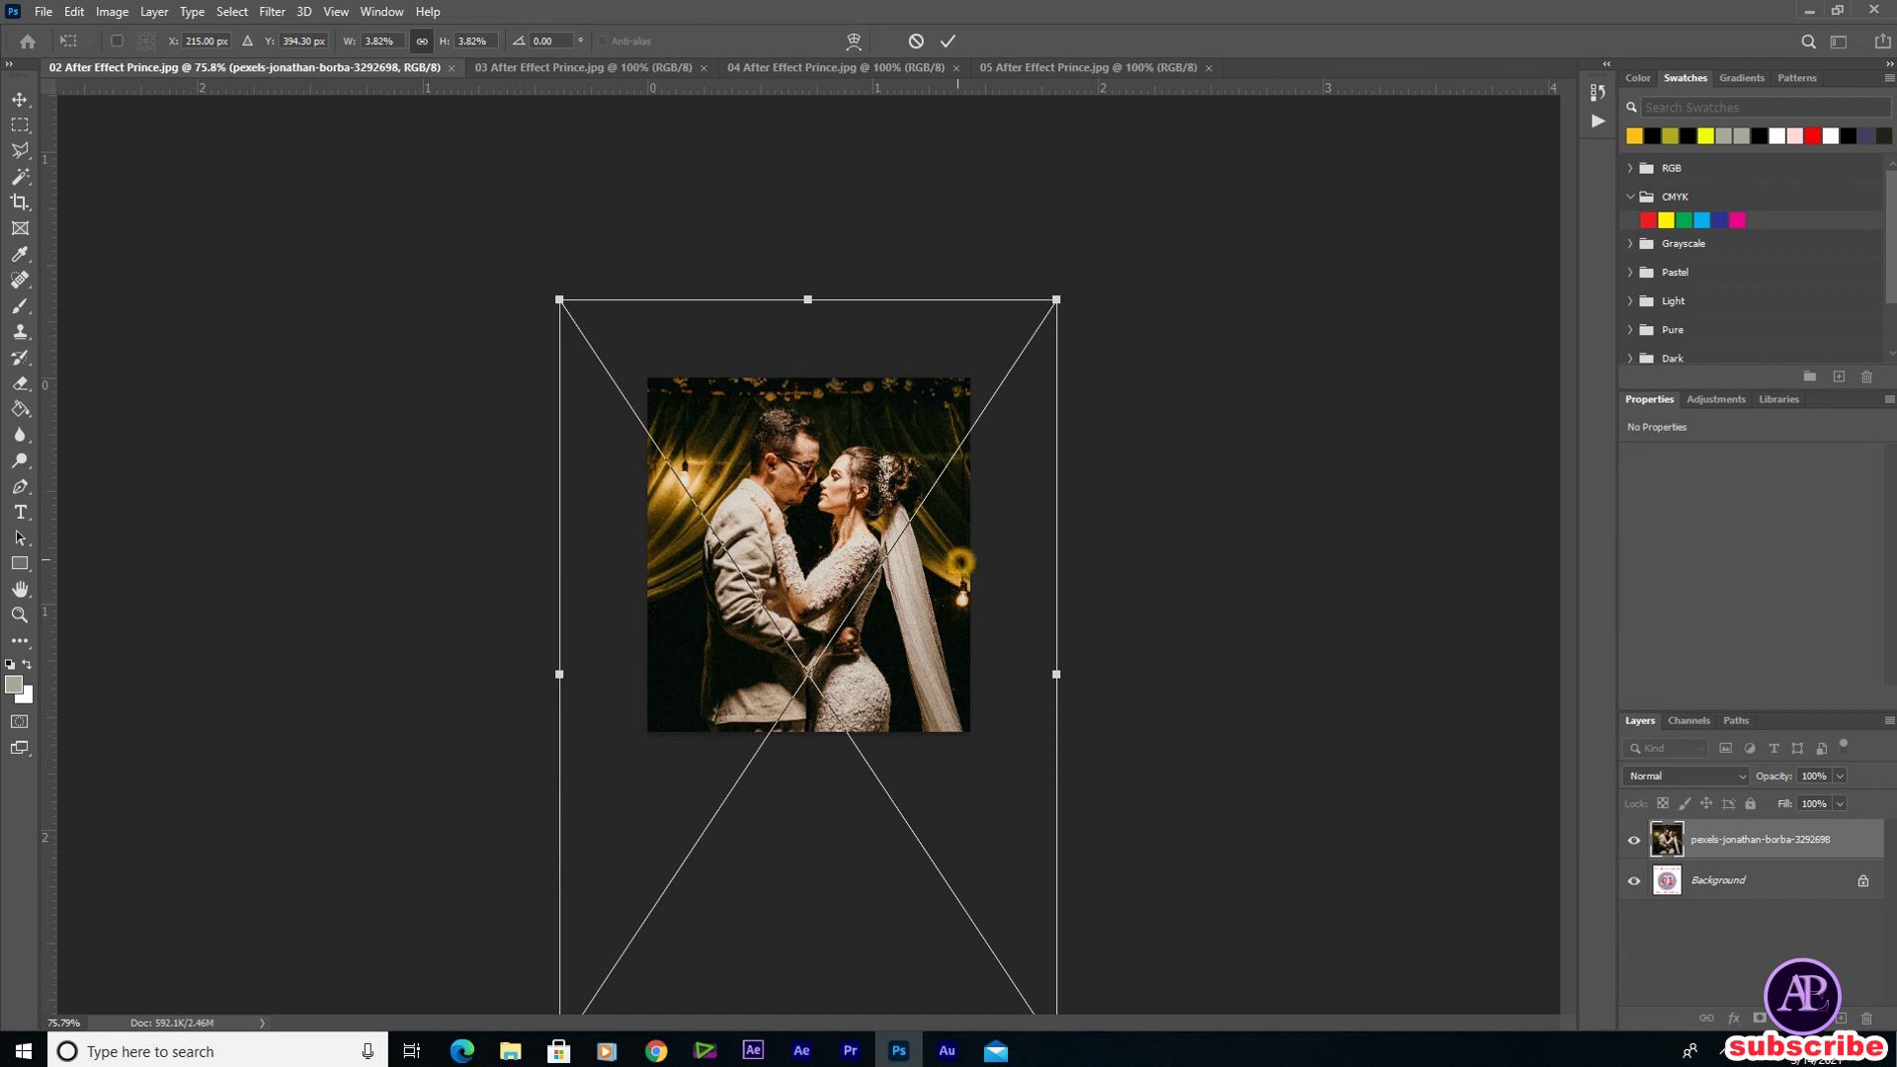
double_click(961, 562)
scroll(961, 561, down, 1)
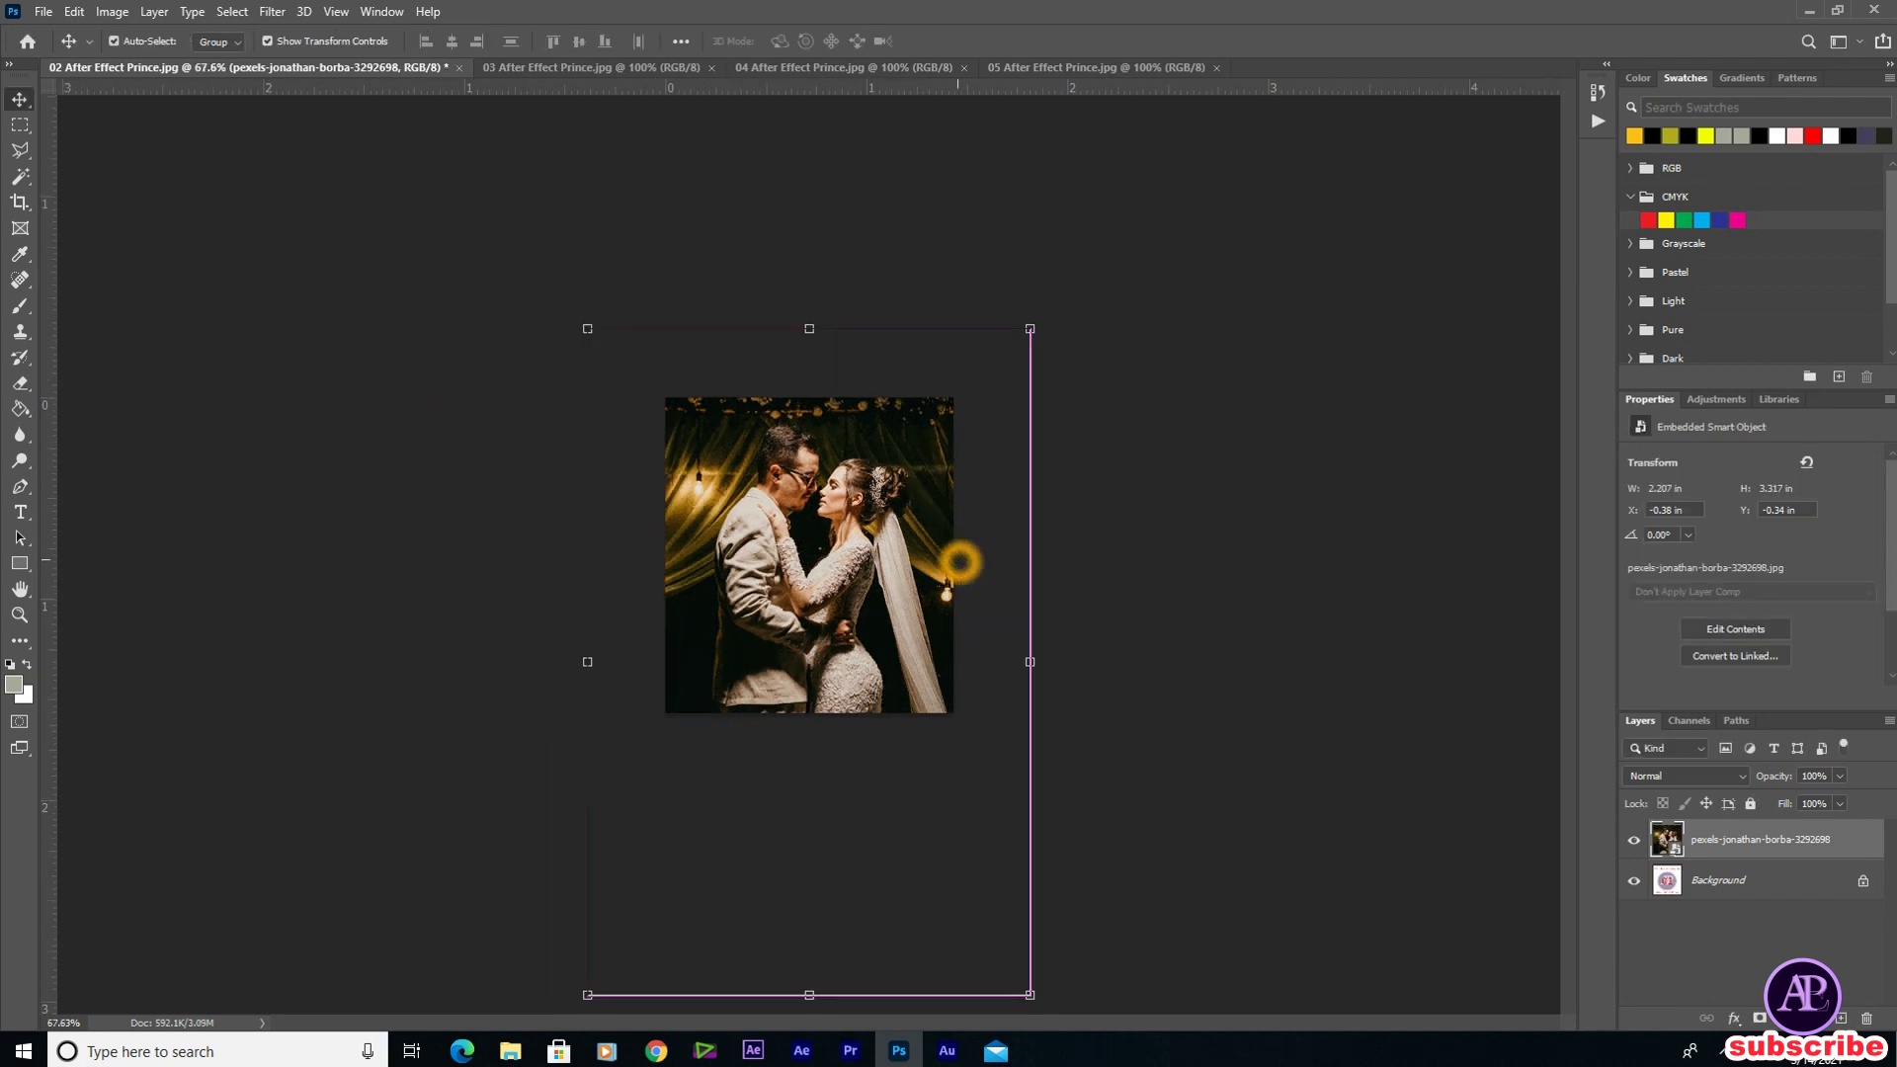
Flatten the 02 After Effect Prince image, then save and close it
key(alt+l)
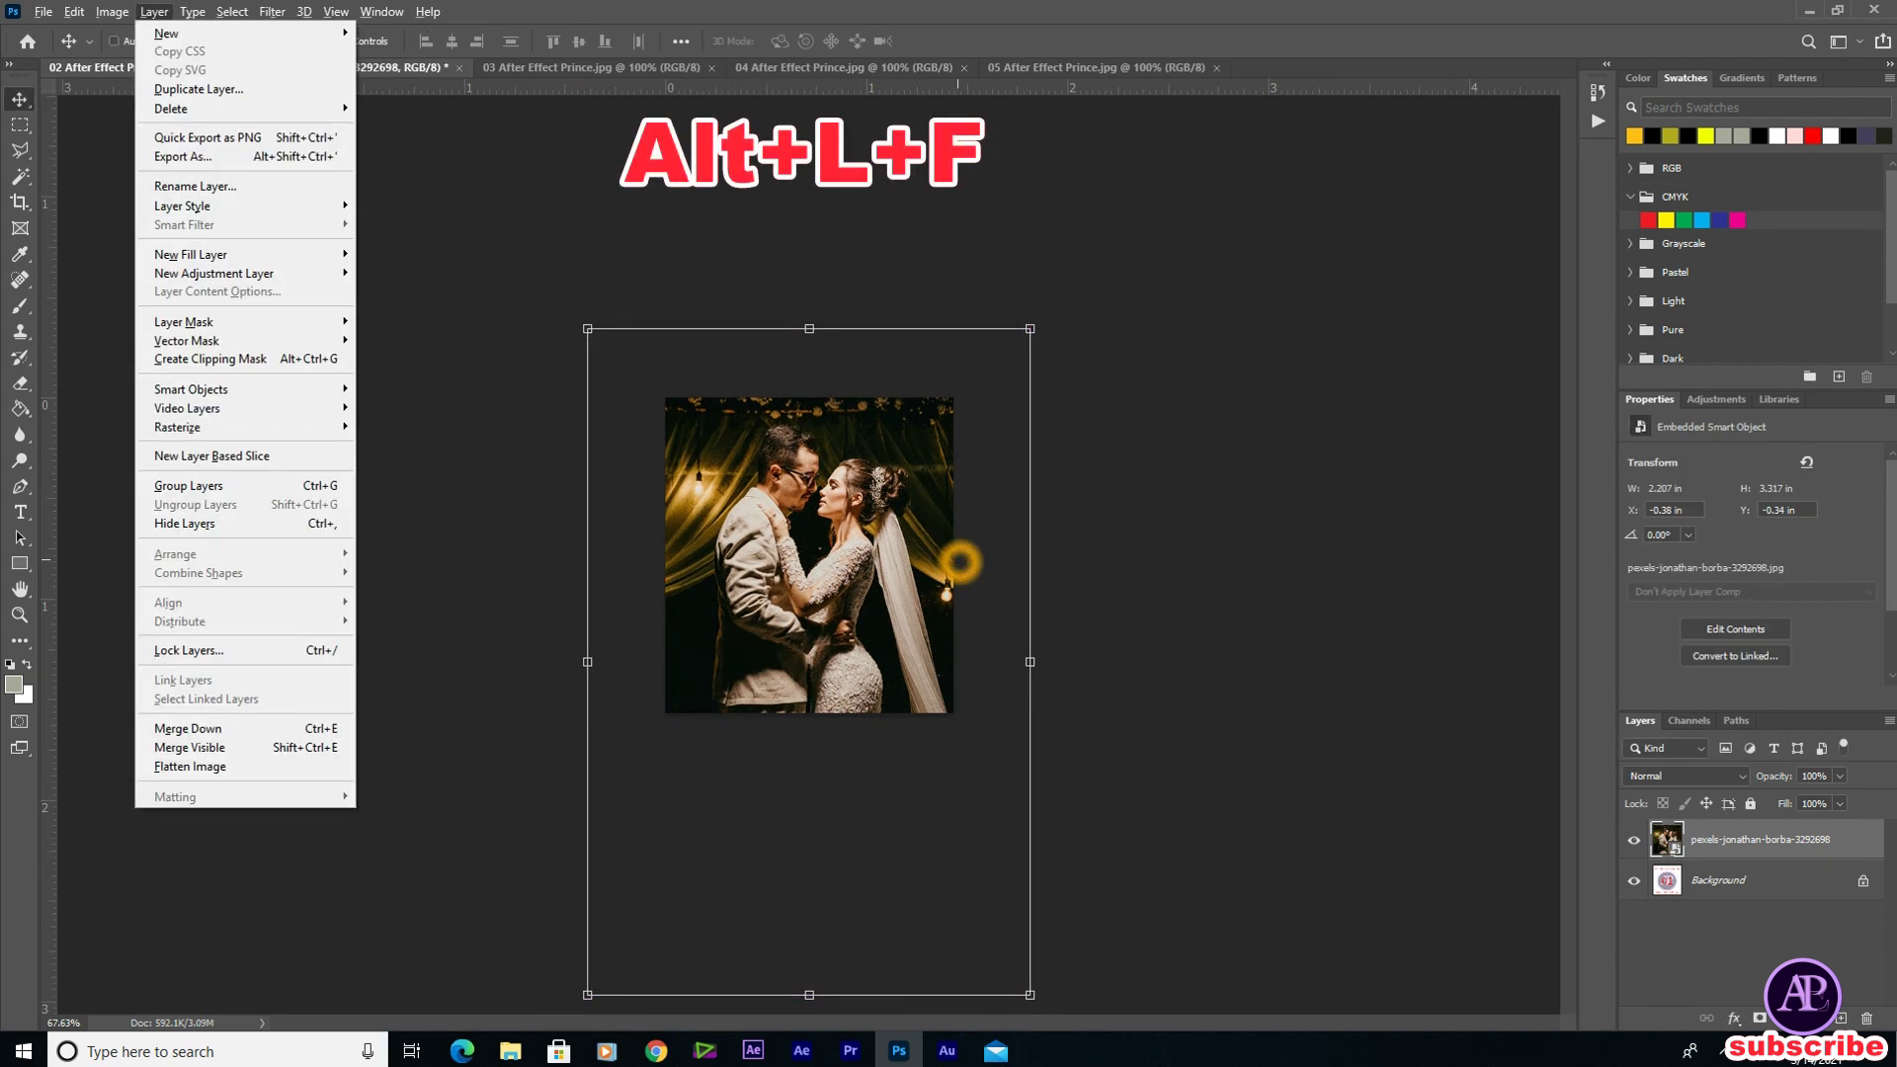
key(f)
key(ctrl+0)
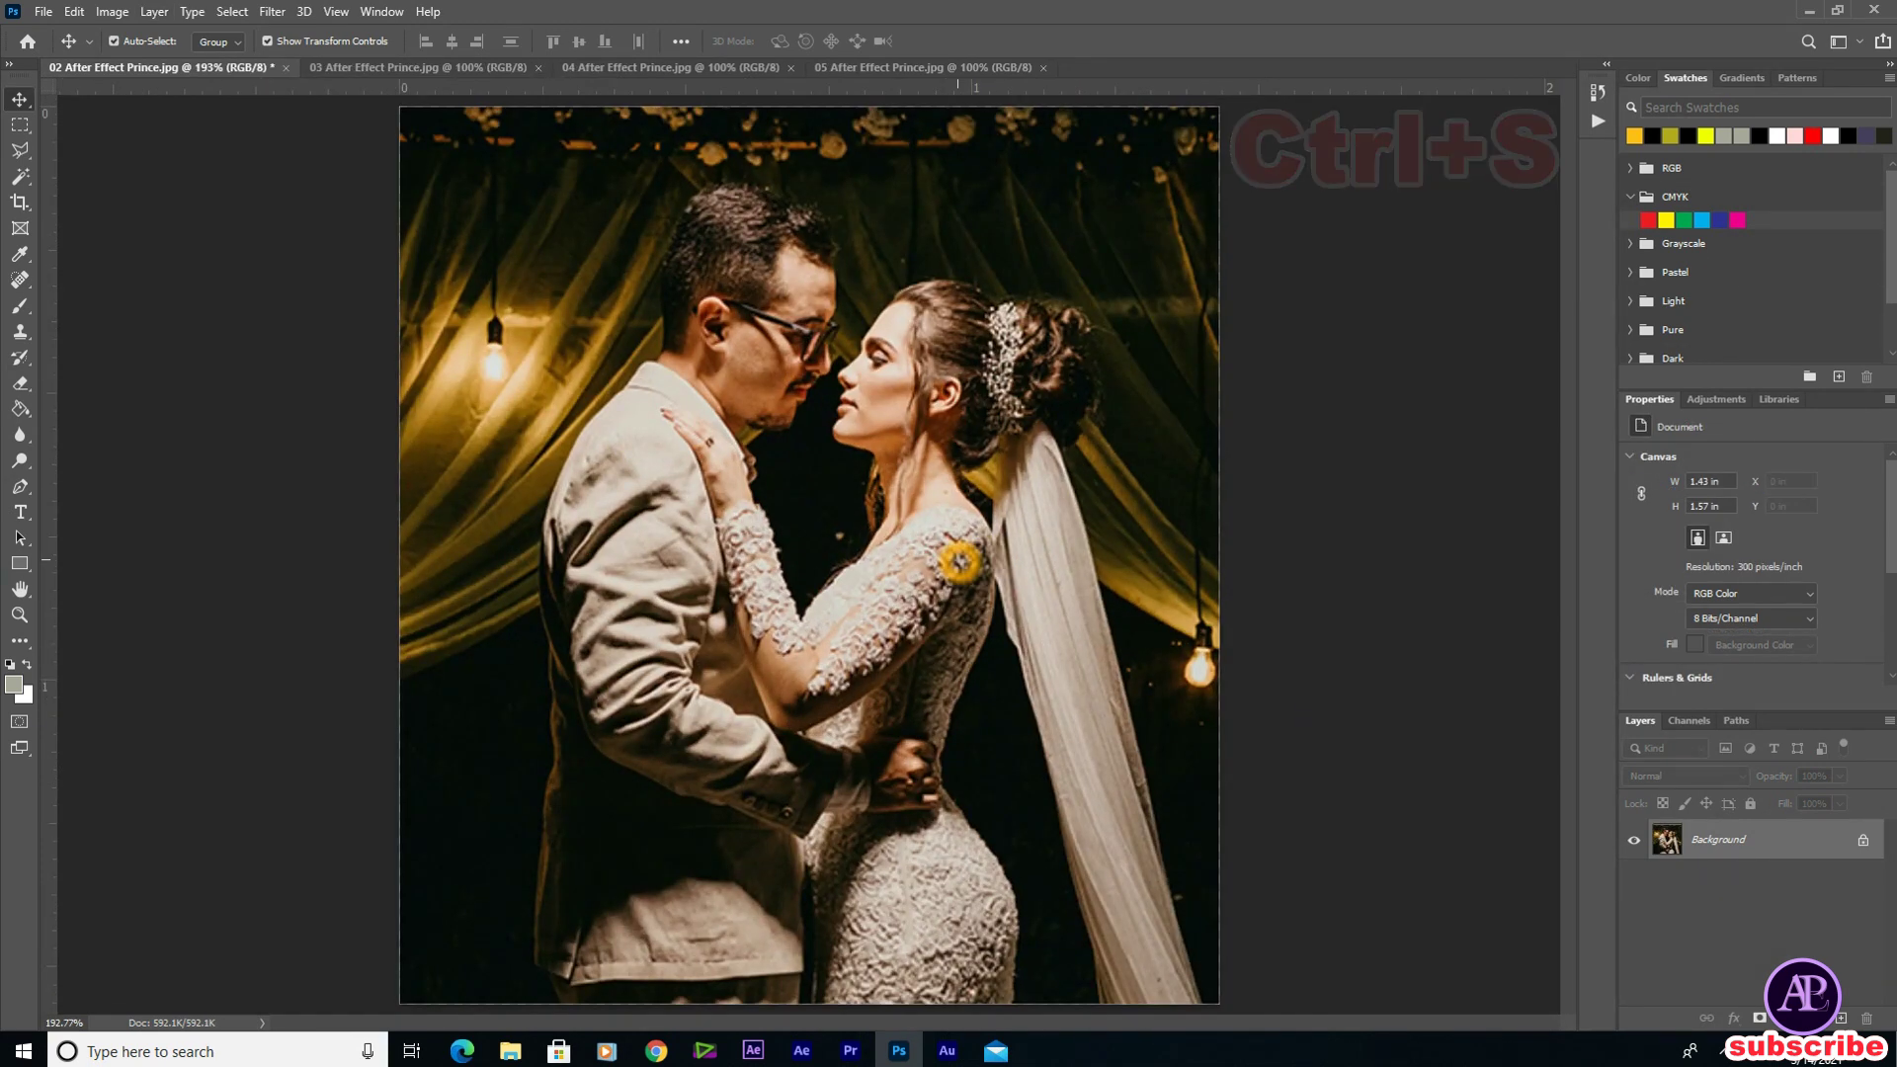
key(ctrl+s)
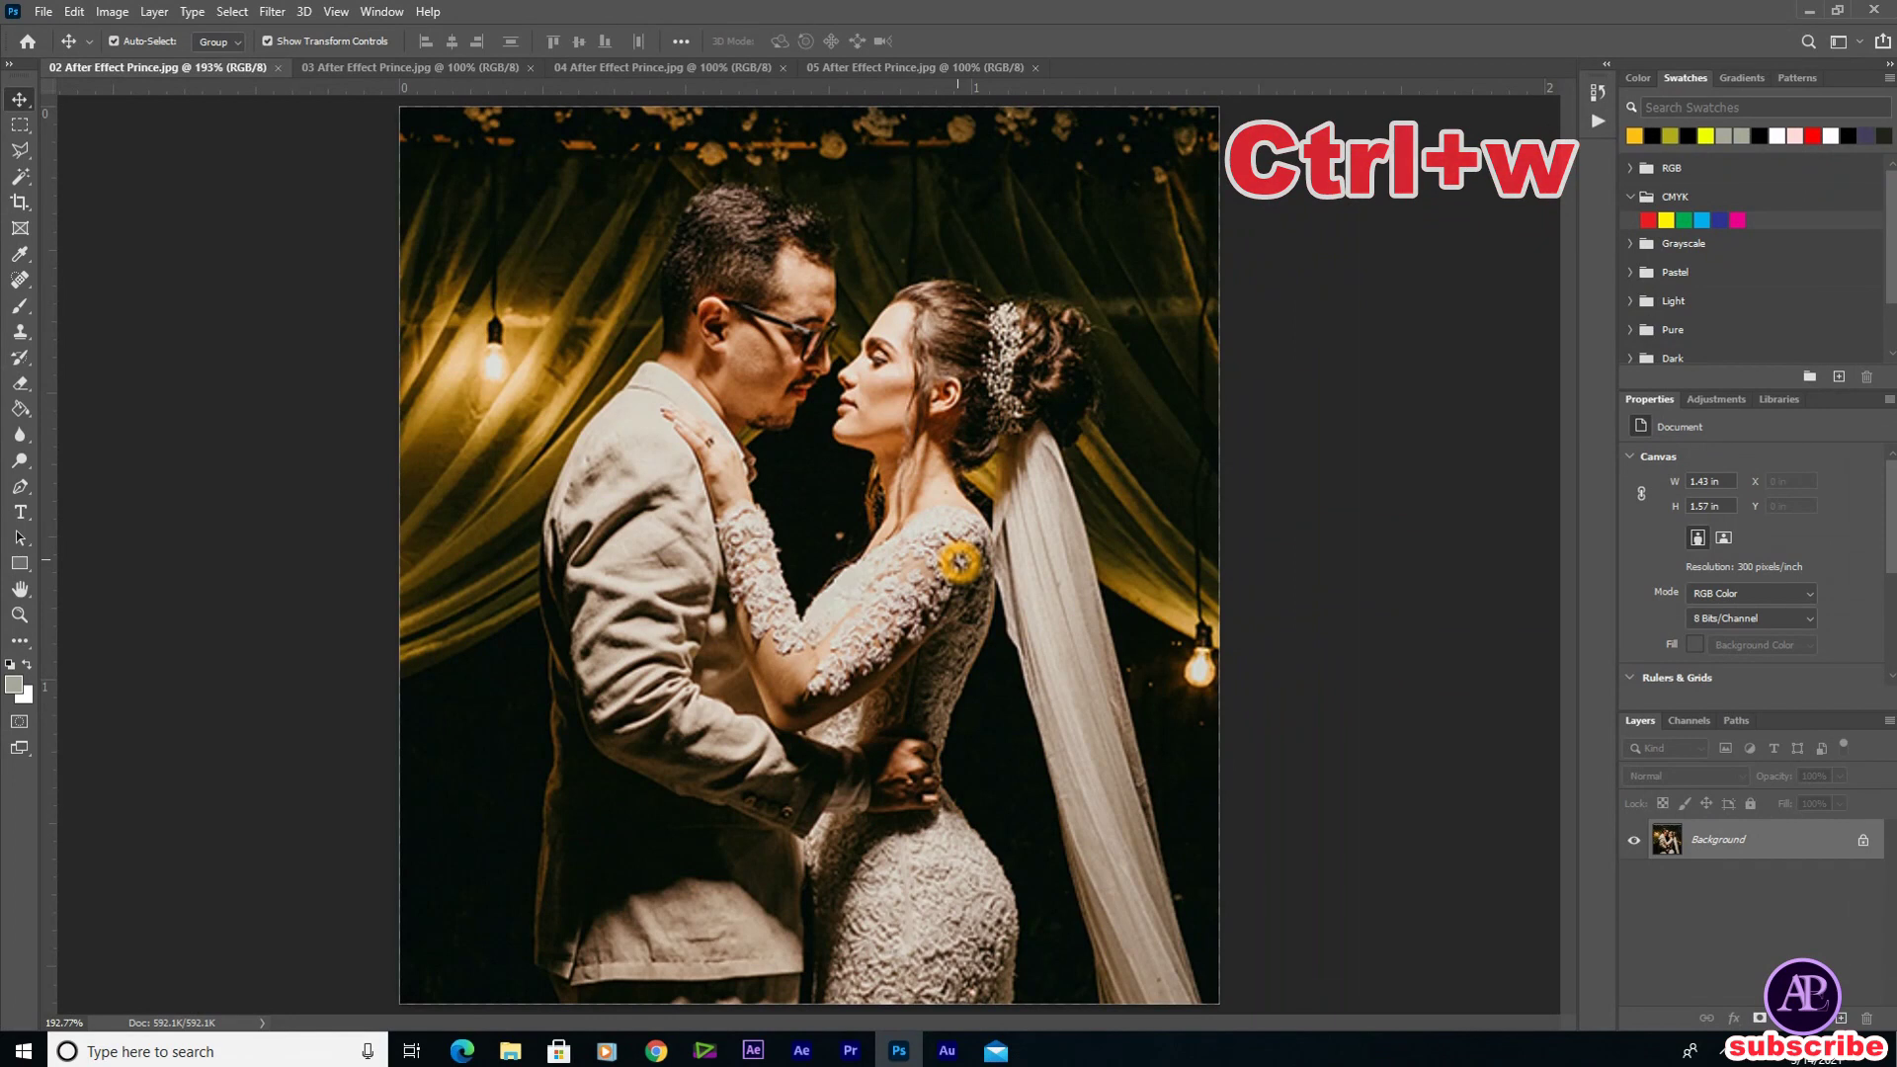
key(ctrl+w)
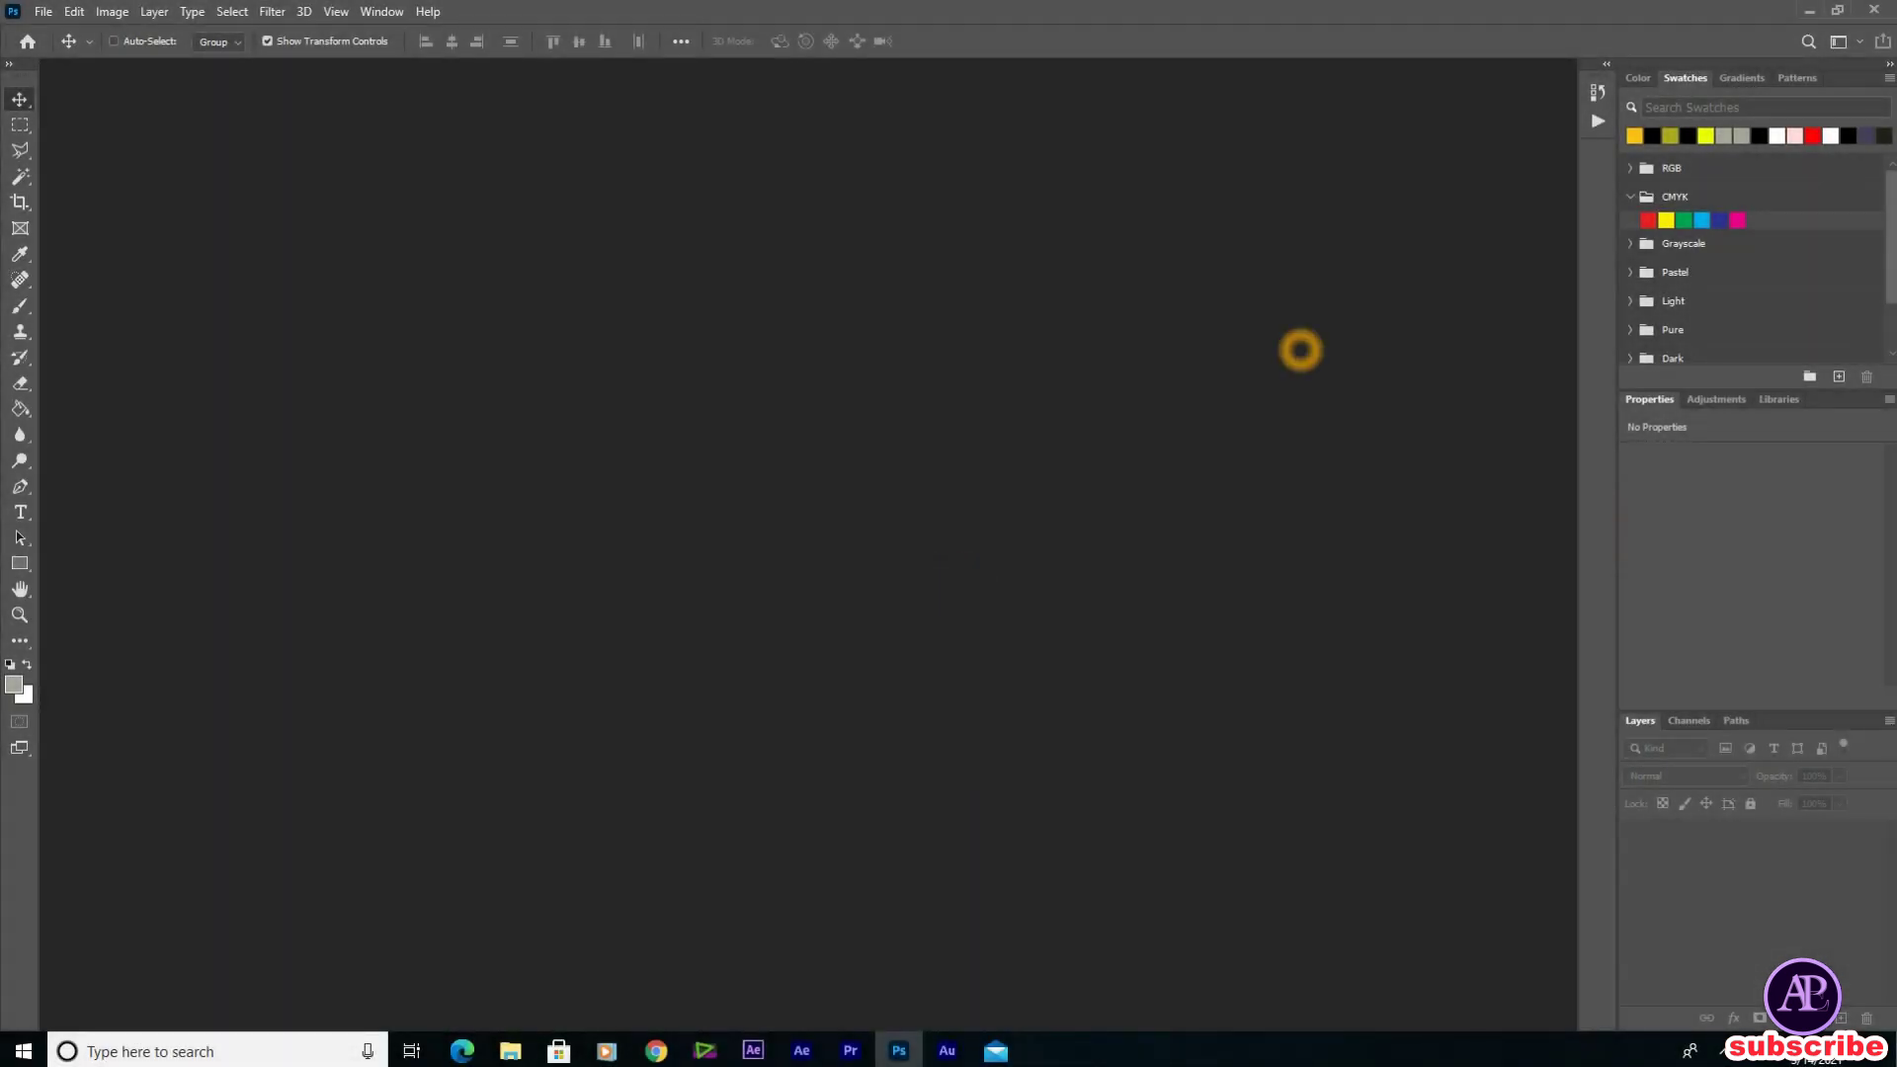
Switch to After Effects and preview the 04 Render and Controls composition at 0:00:39:25
click(1809, 10)
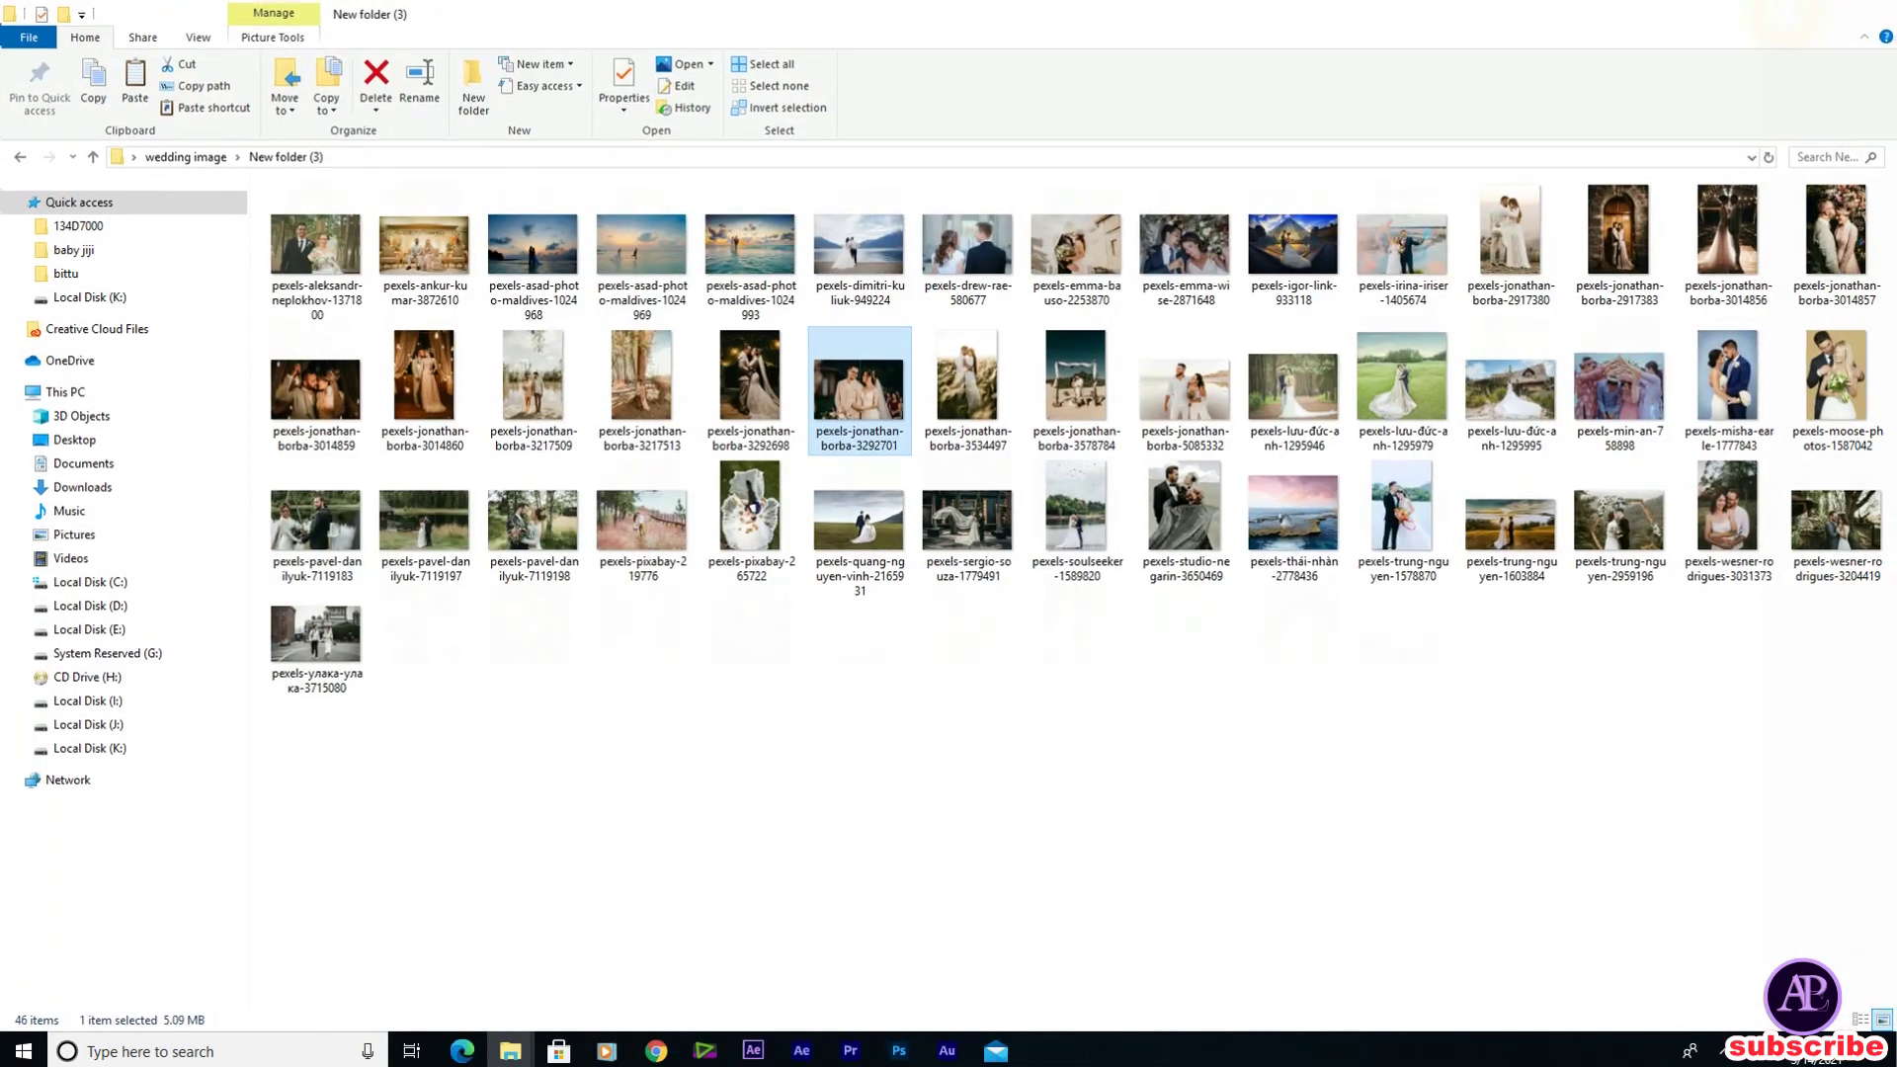
click(1781, 10)
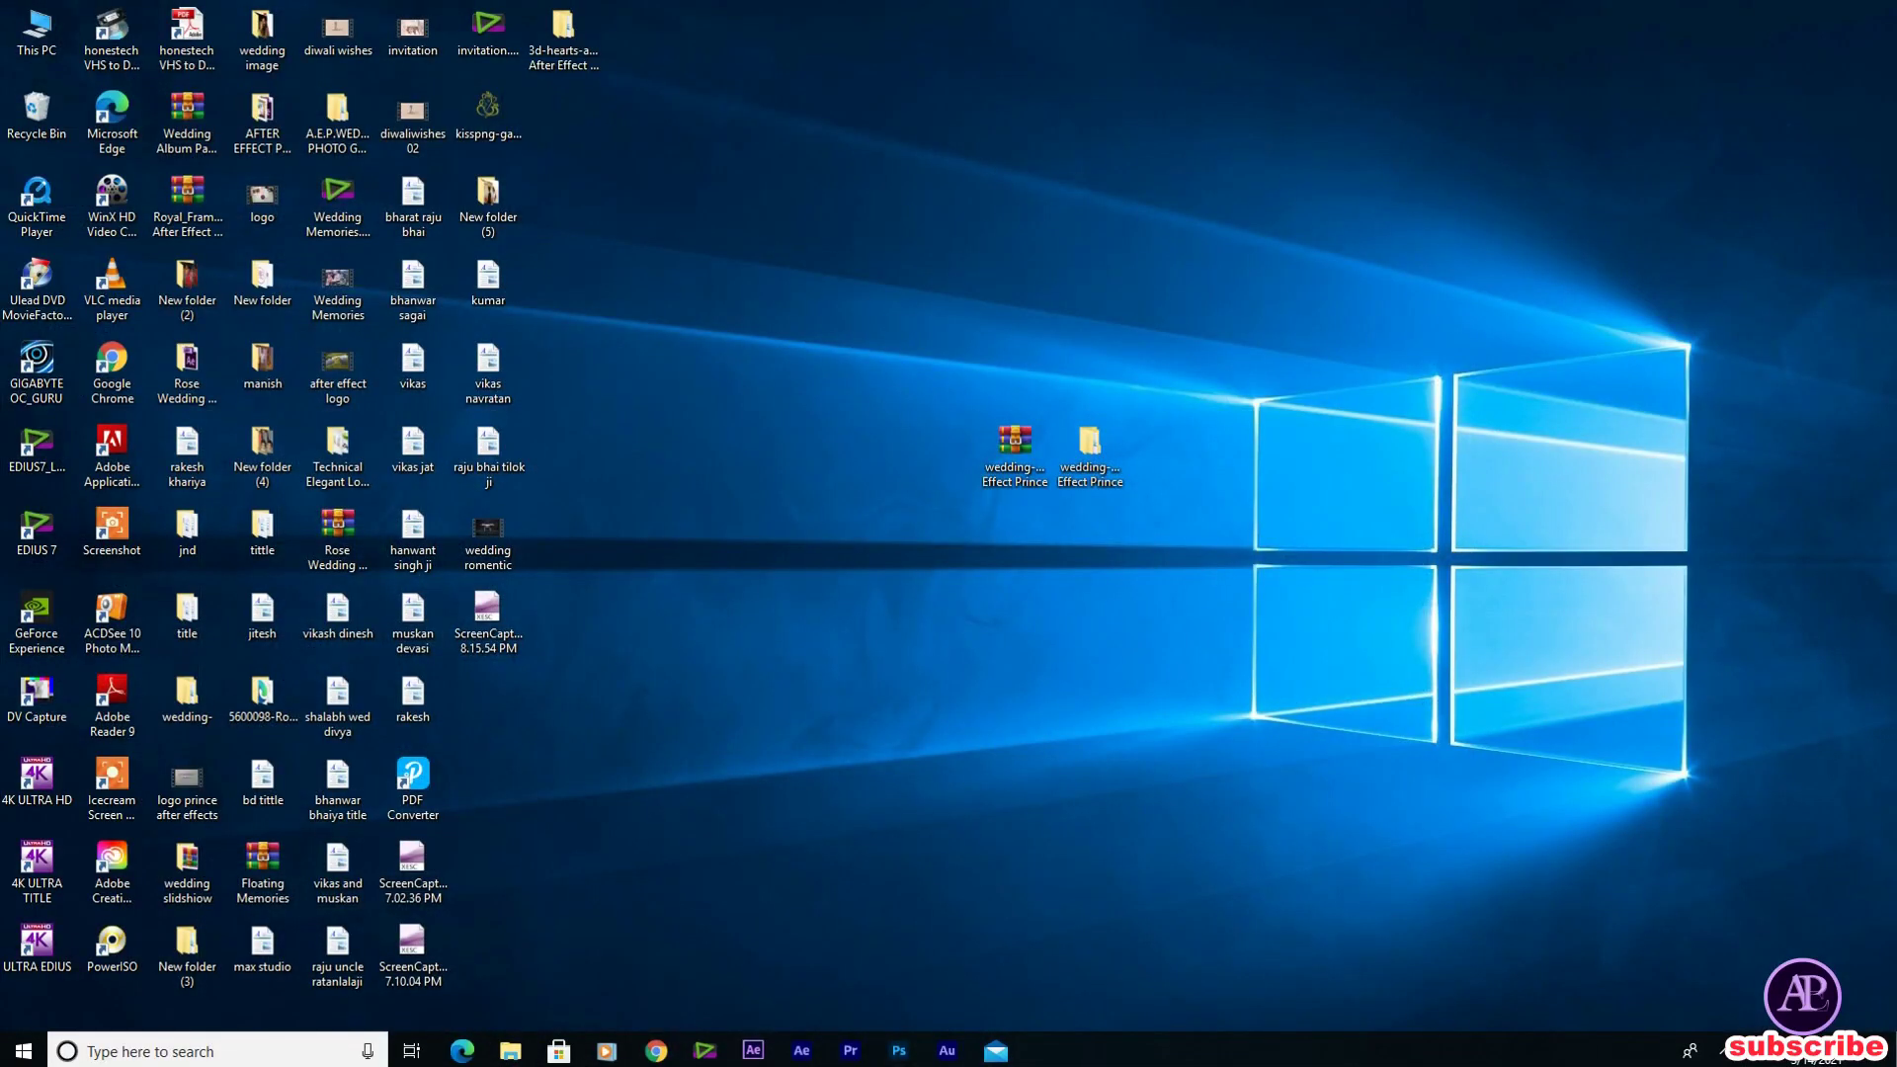
click(756, 1049)
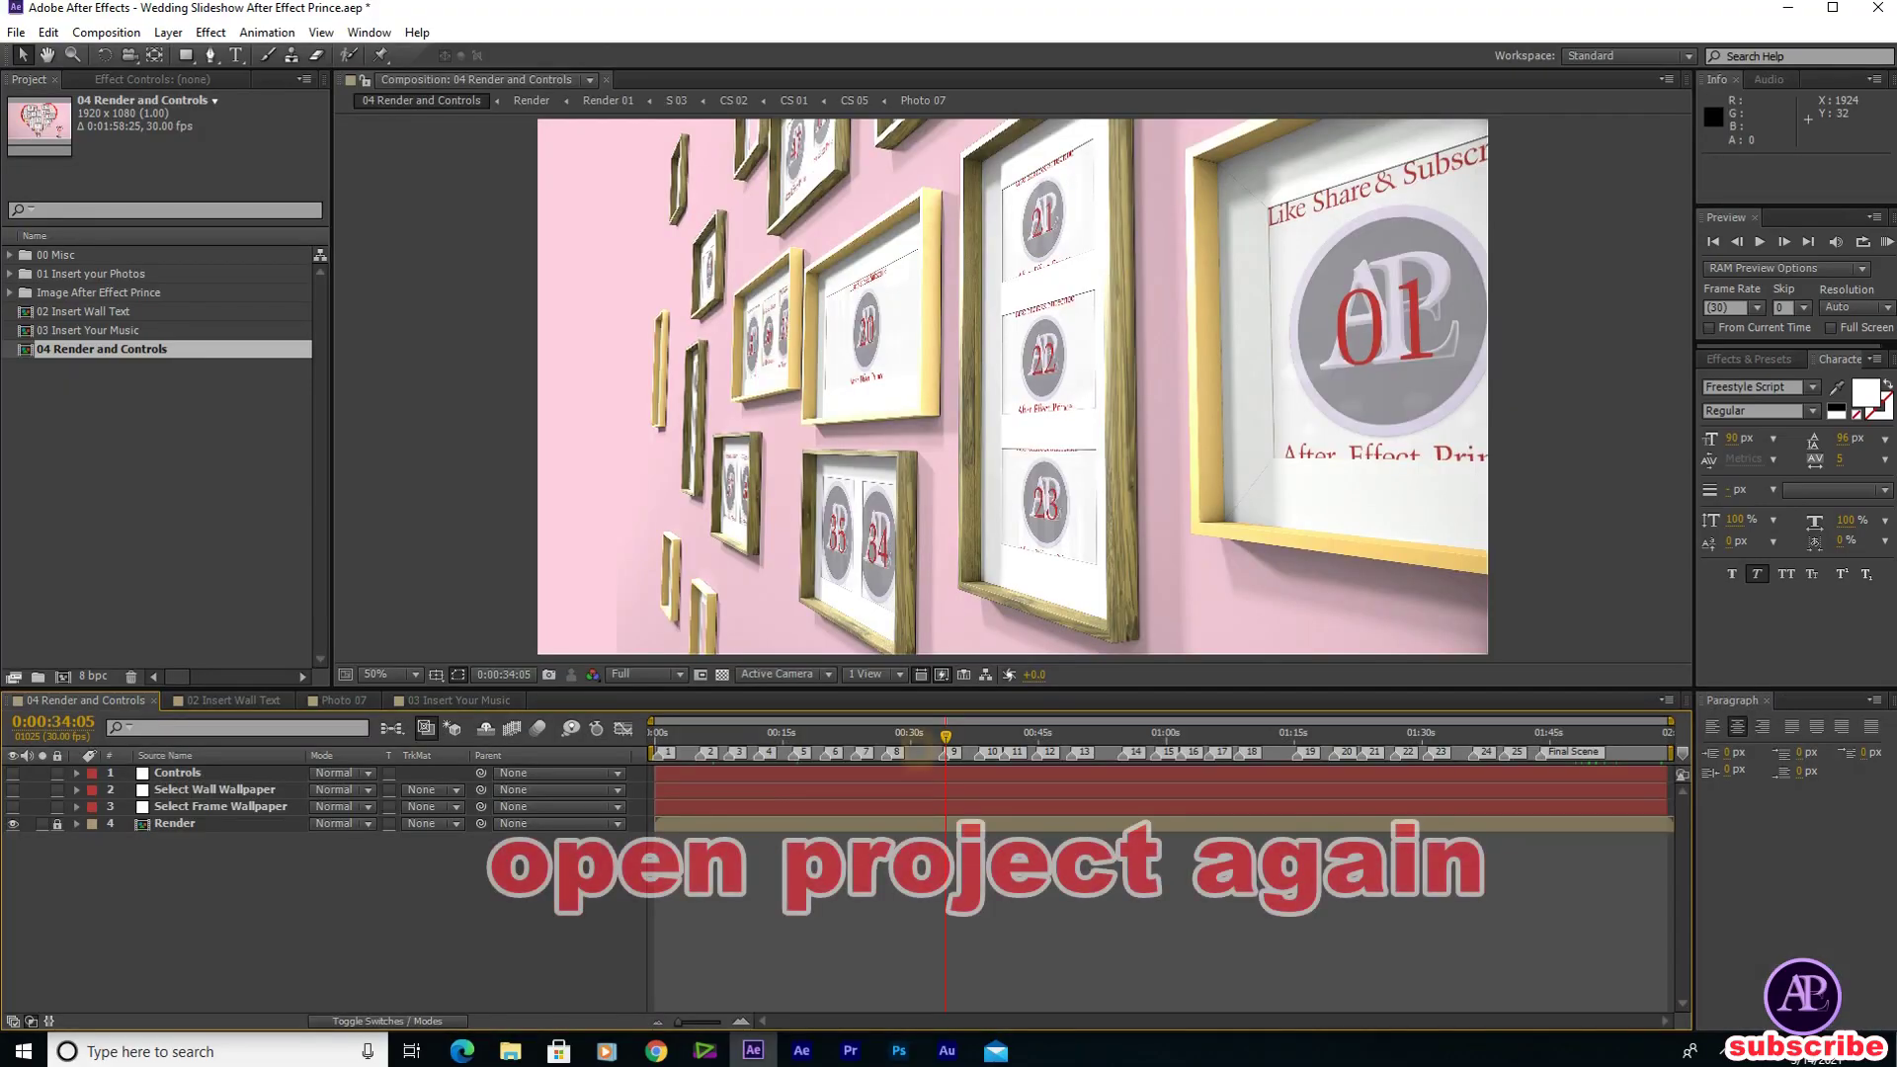
click(993, 721)
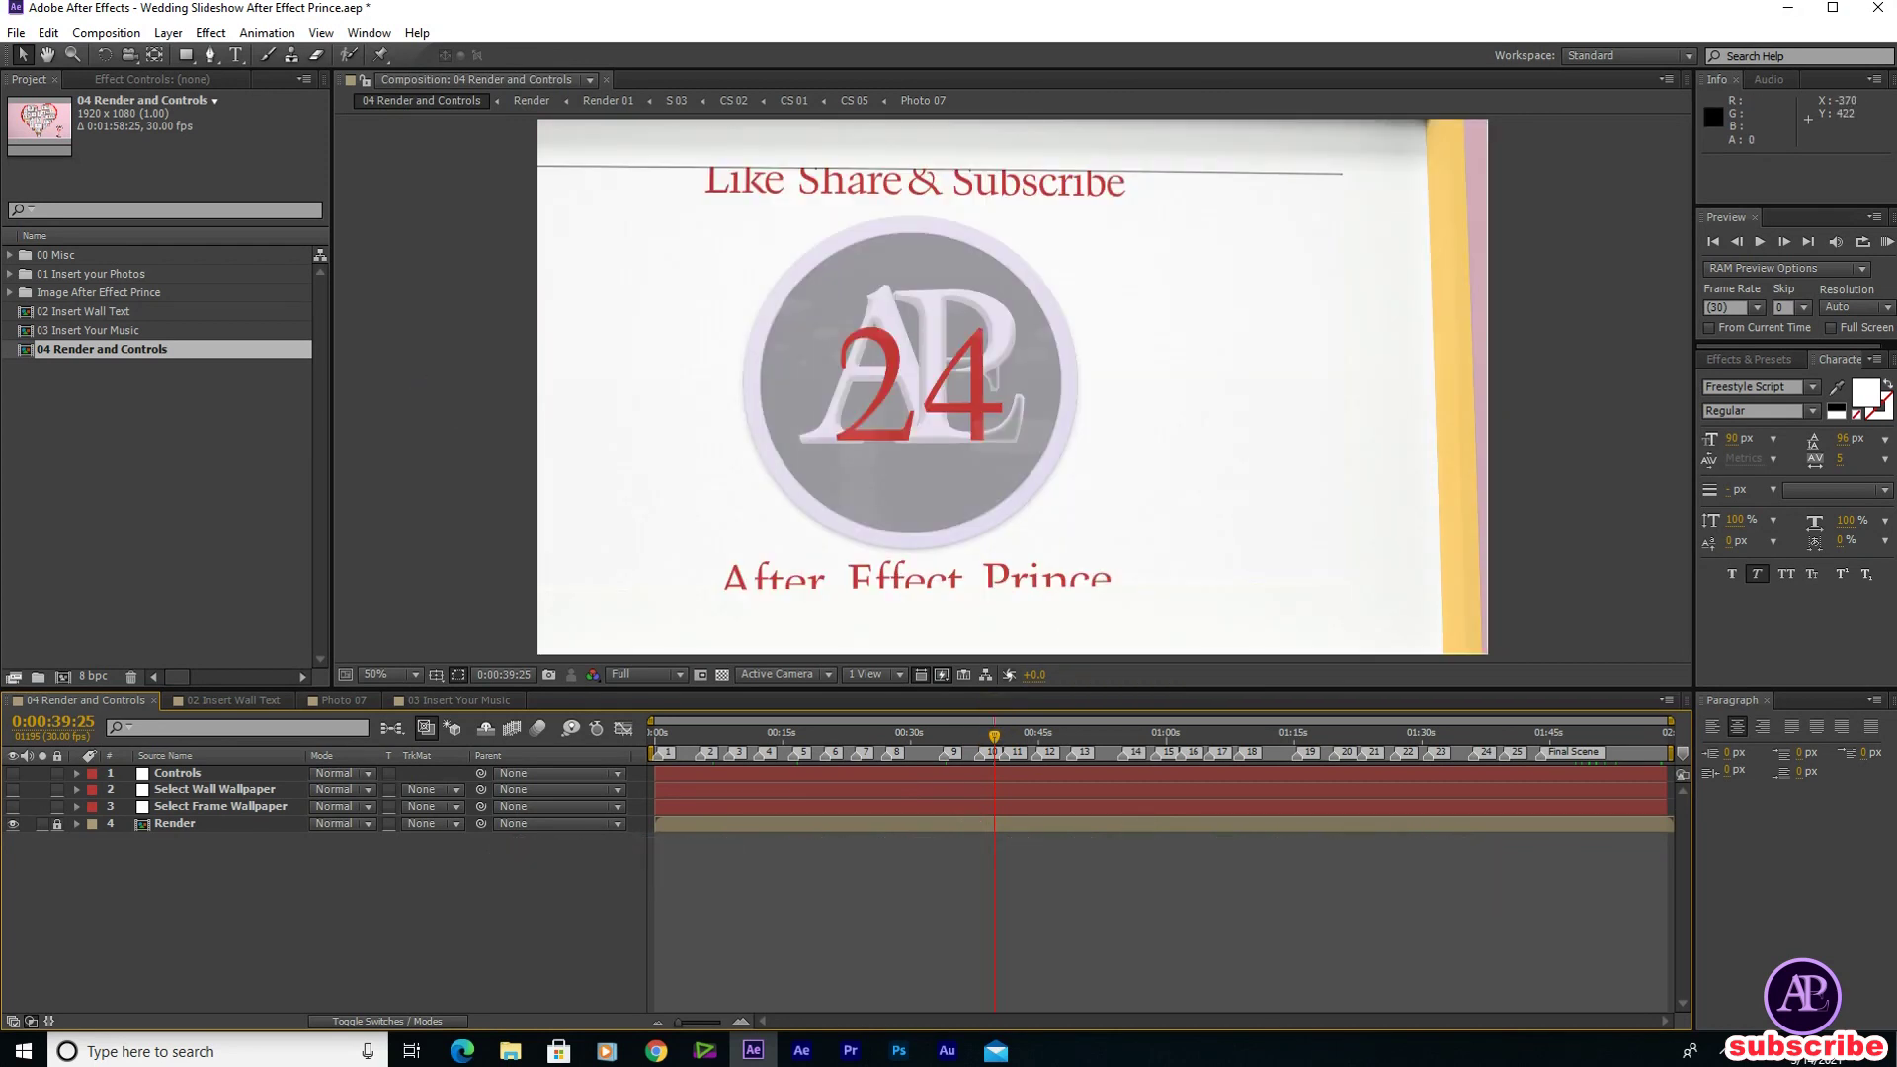
Reopen the Wedding Slideshow After Effect Prince project from the After Effect Prince folder, discarding the unsaved changes
click(16, 32)
click(59, 77)
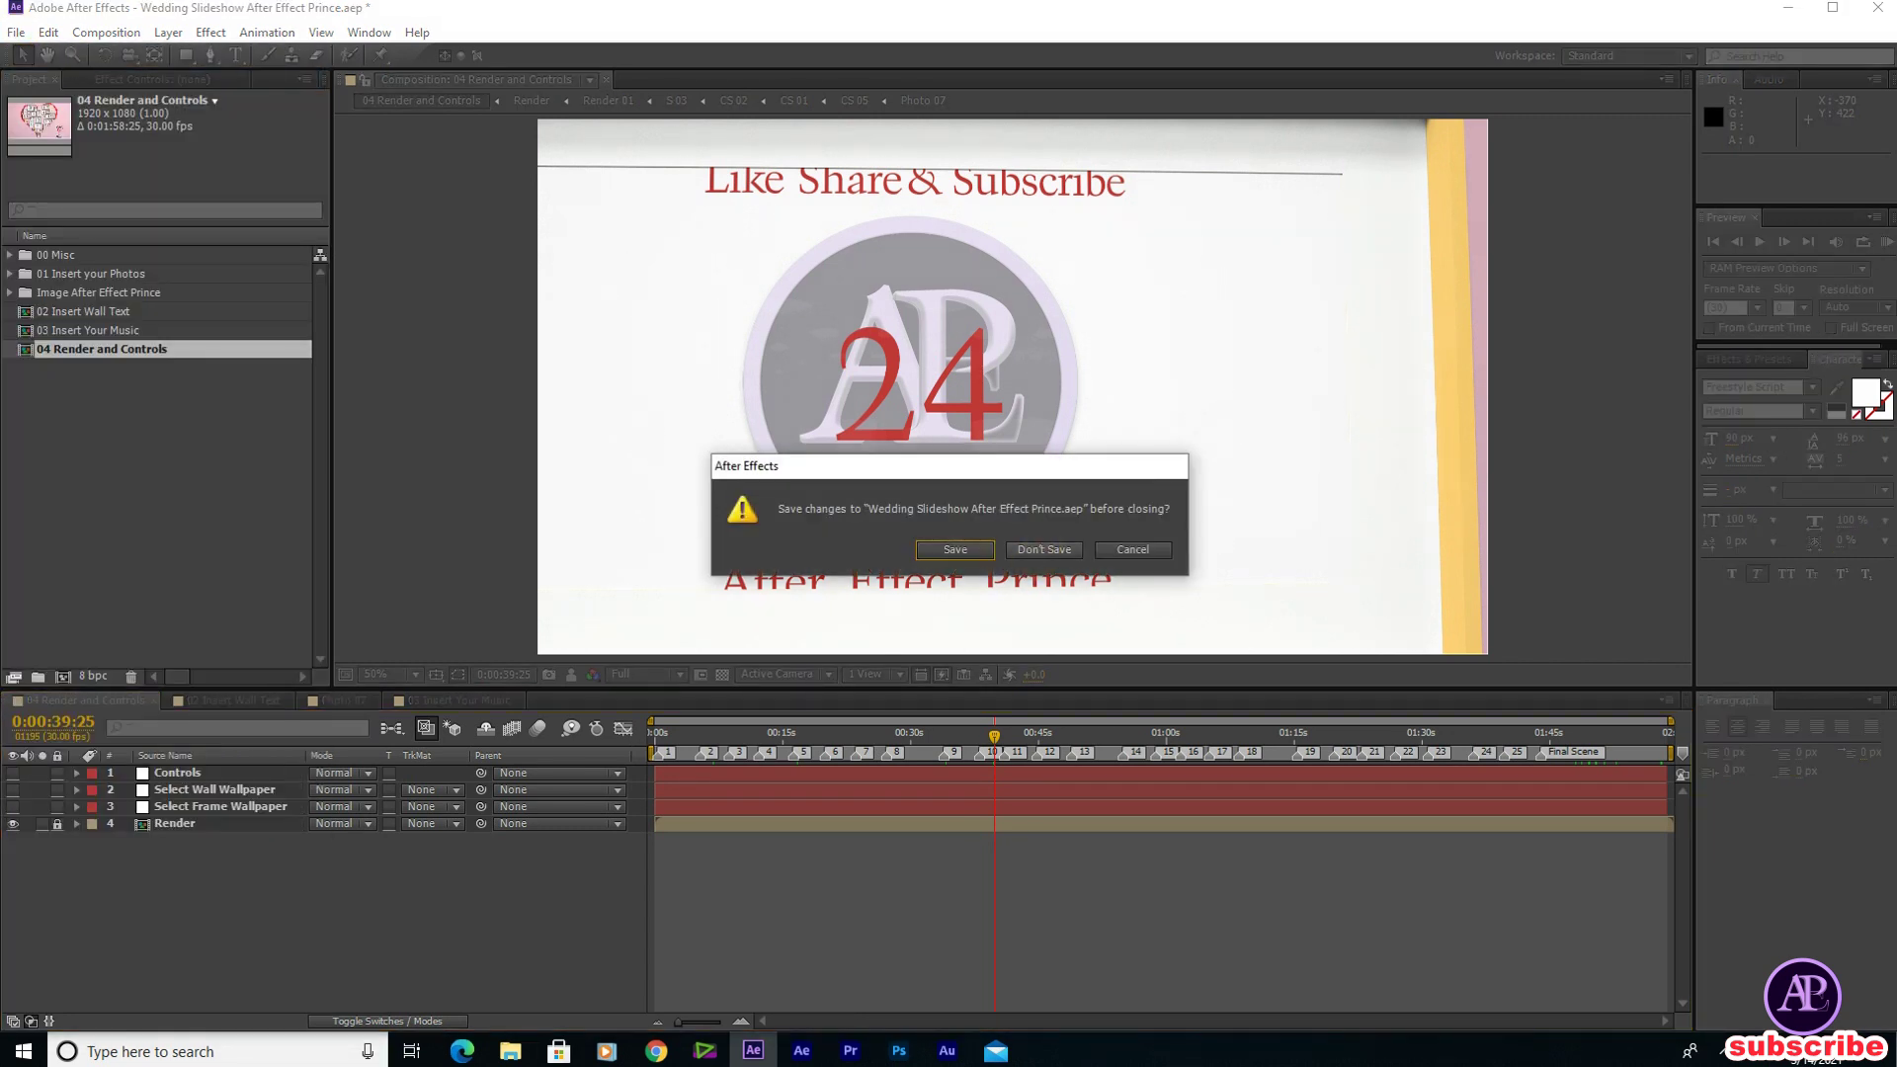
click(1037, 550)
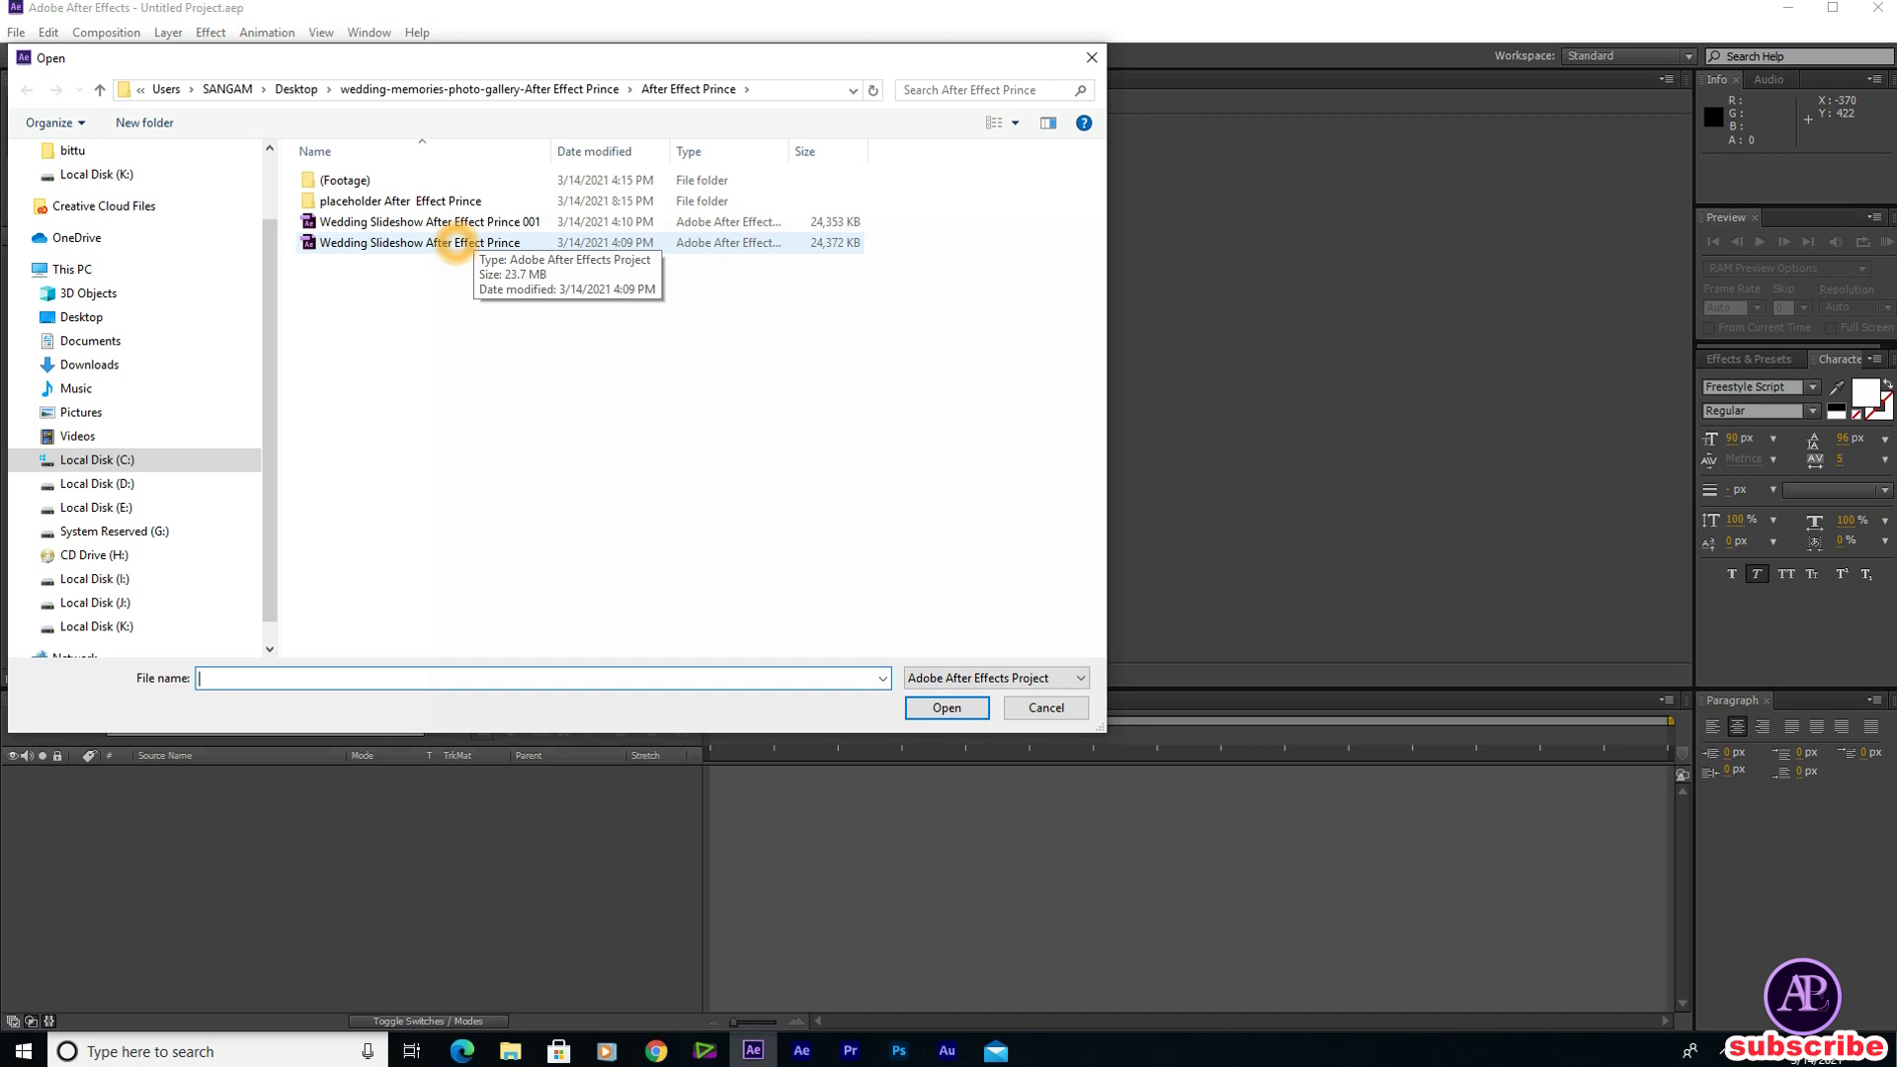
click(455, 243)
click(947, 707)
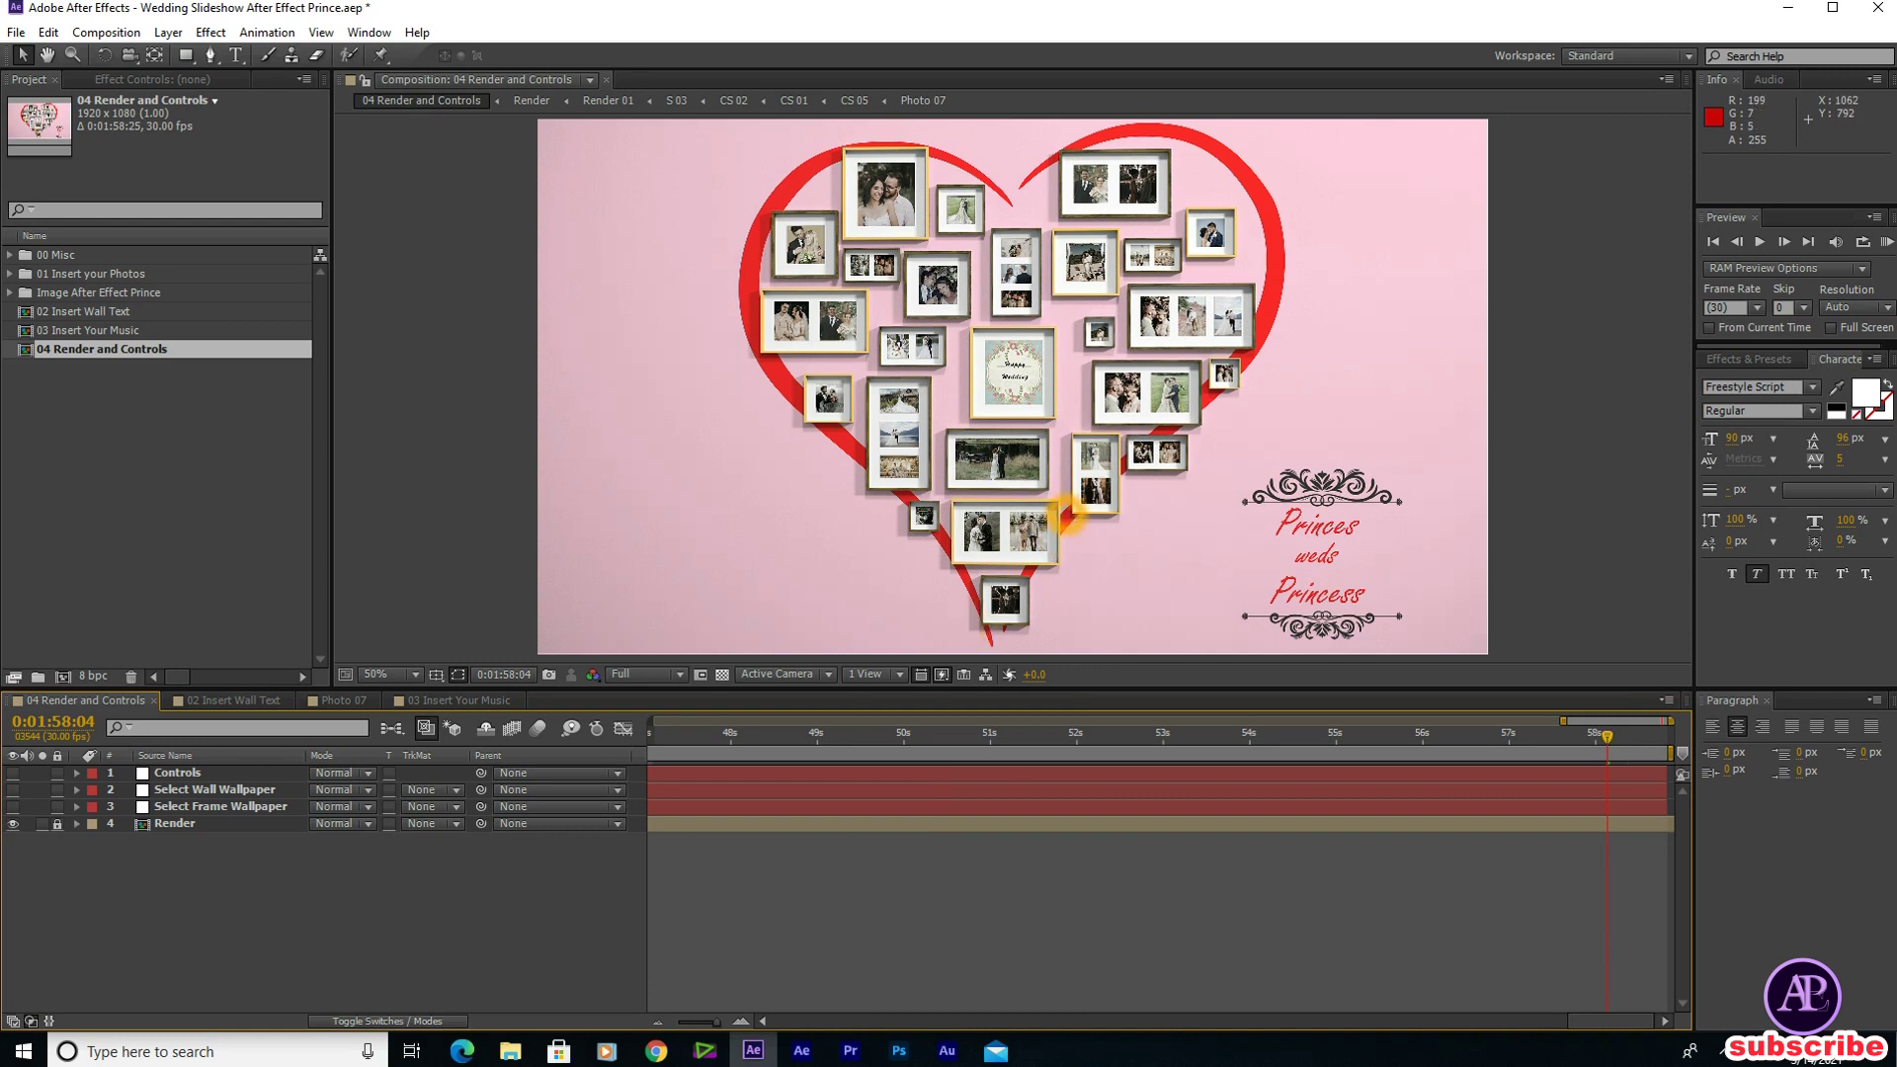
Examine the photo frames at several times across the full 04 Render and Controls timeline to check the replaced images
click(805, 736)
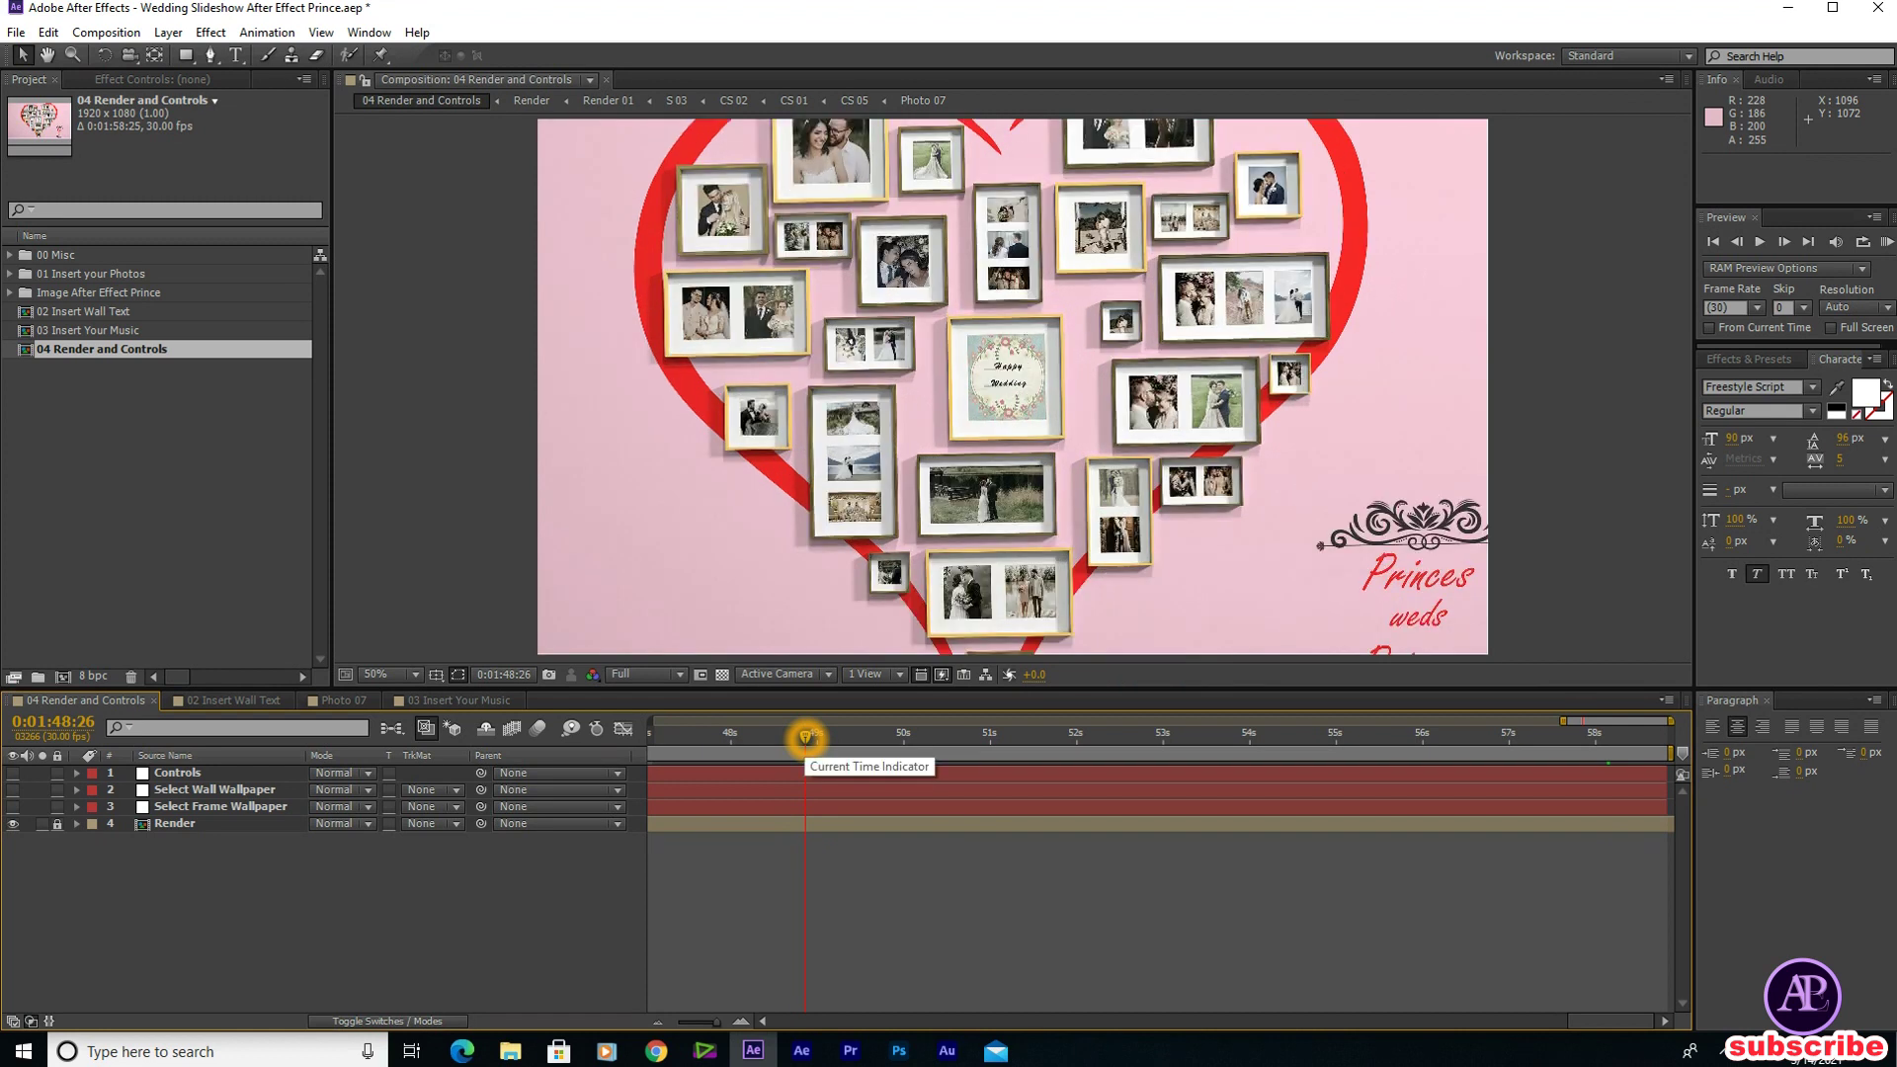
drag(715, 1022, 679, 1022)
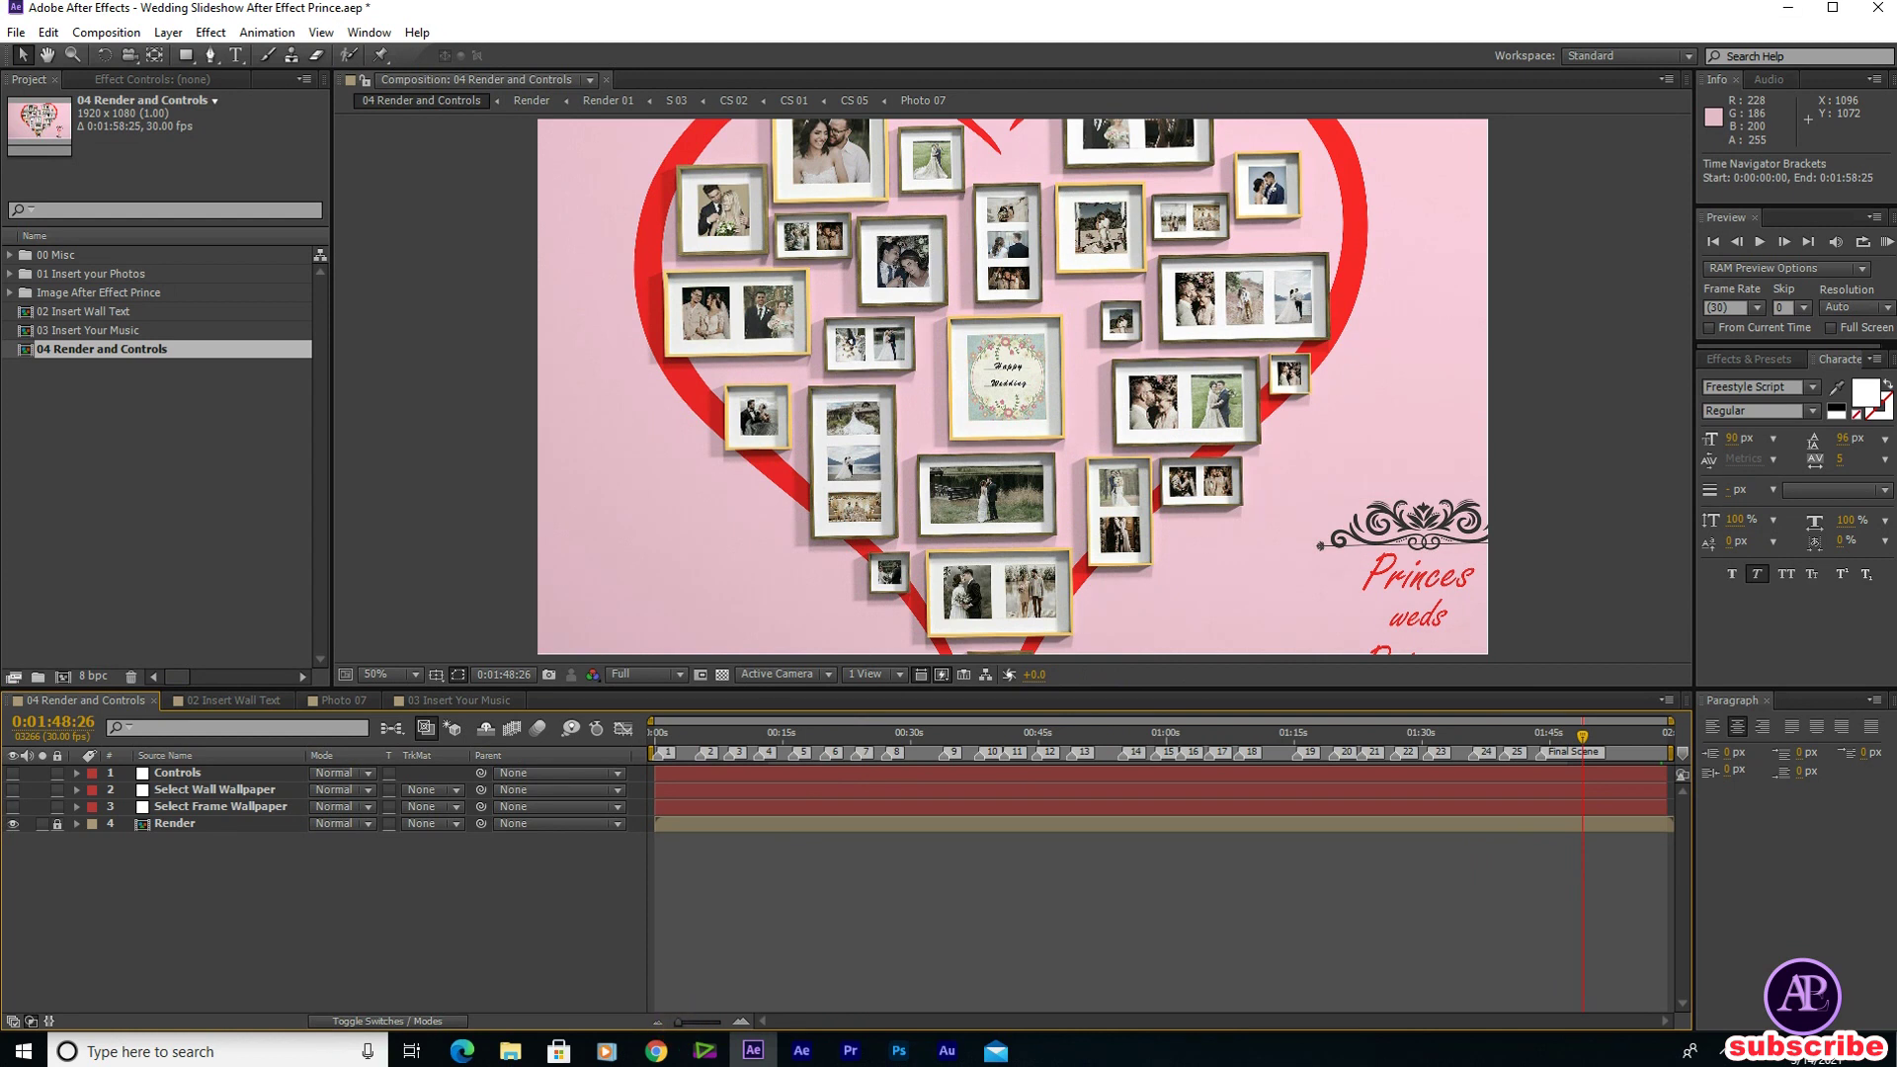
click(790, 733)
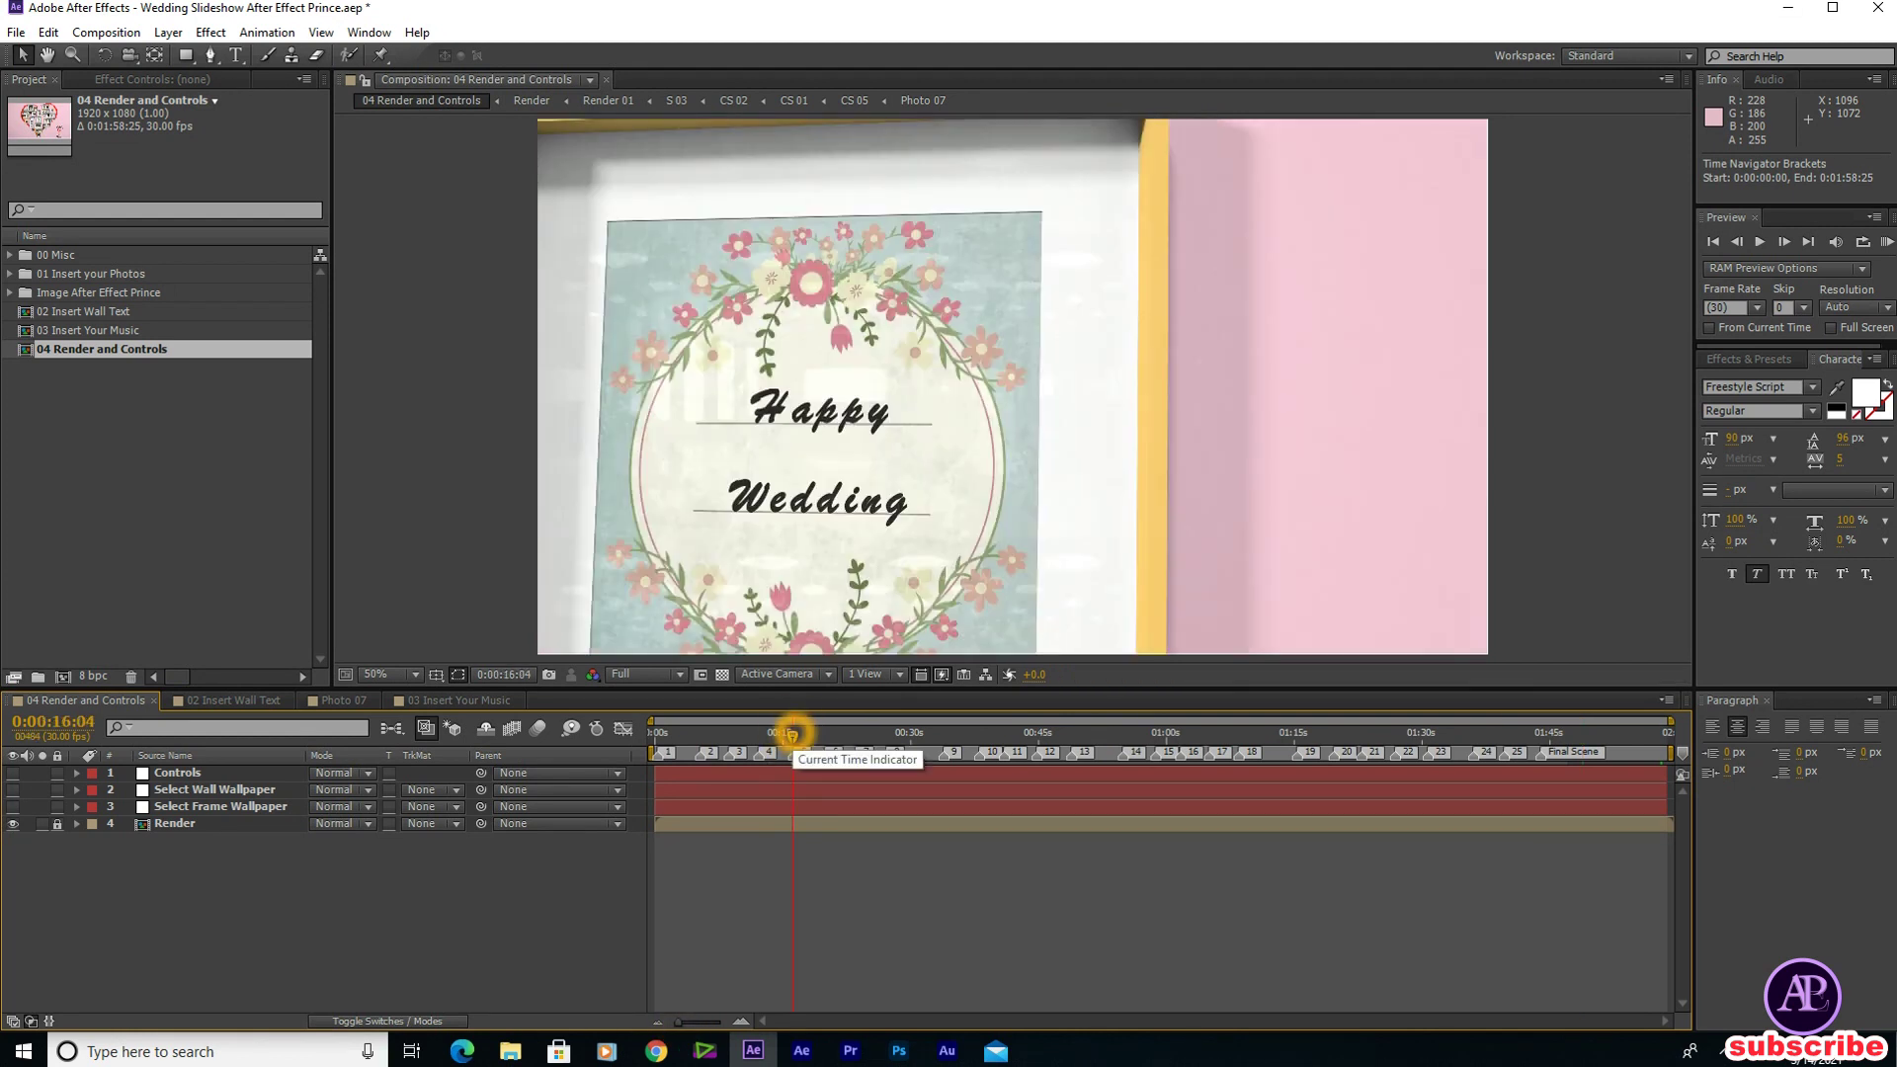
click(916, 733)
click(920, 733)
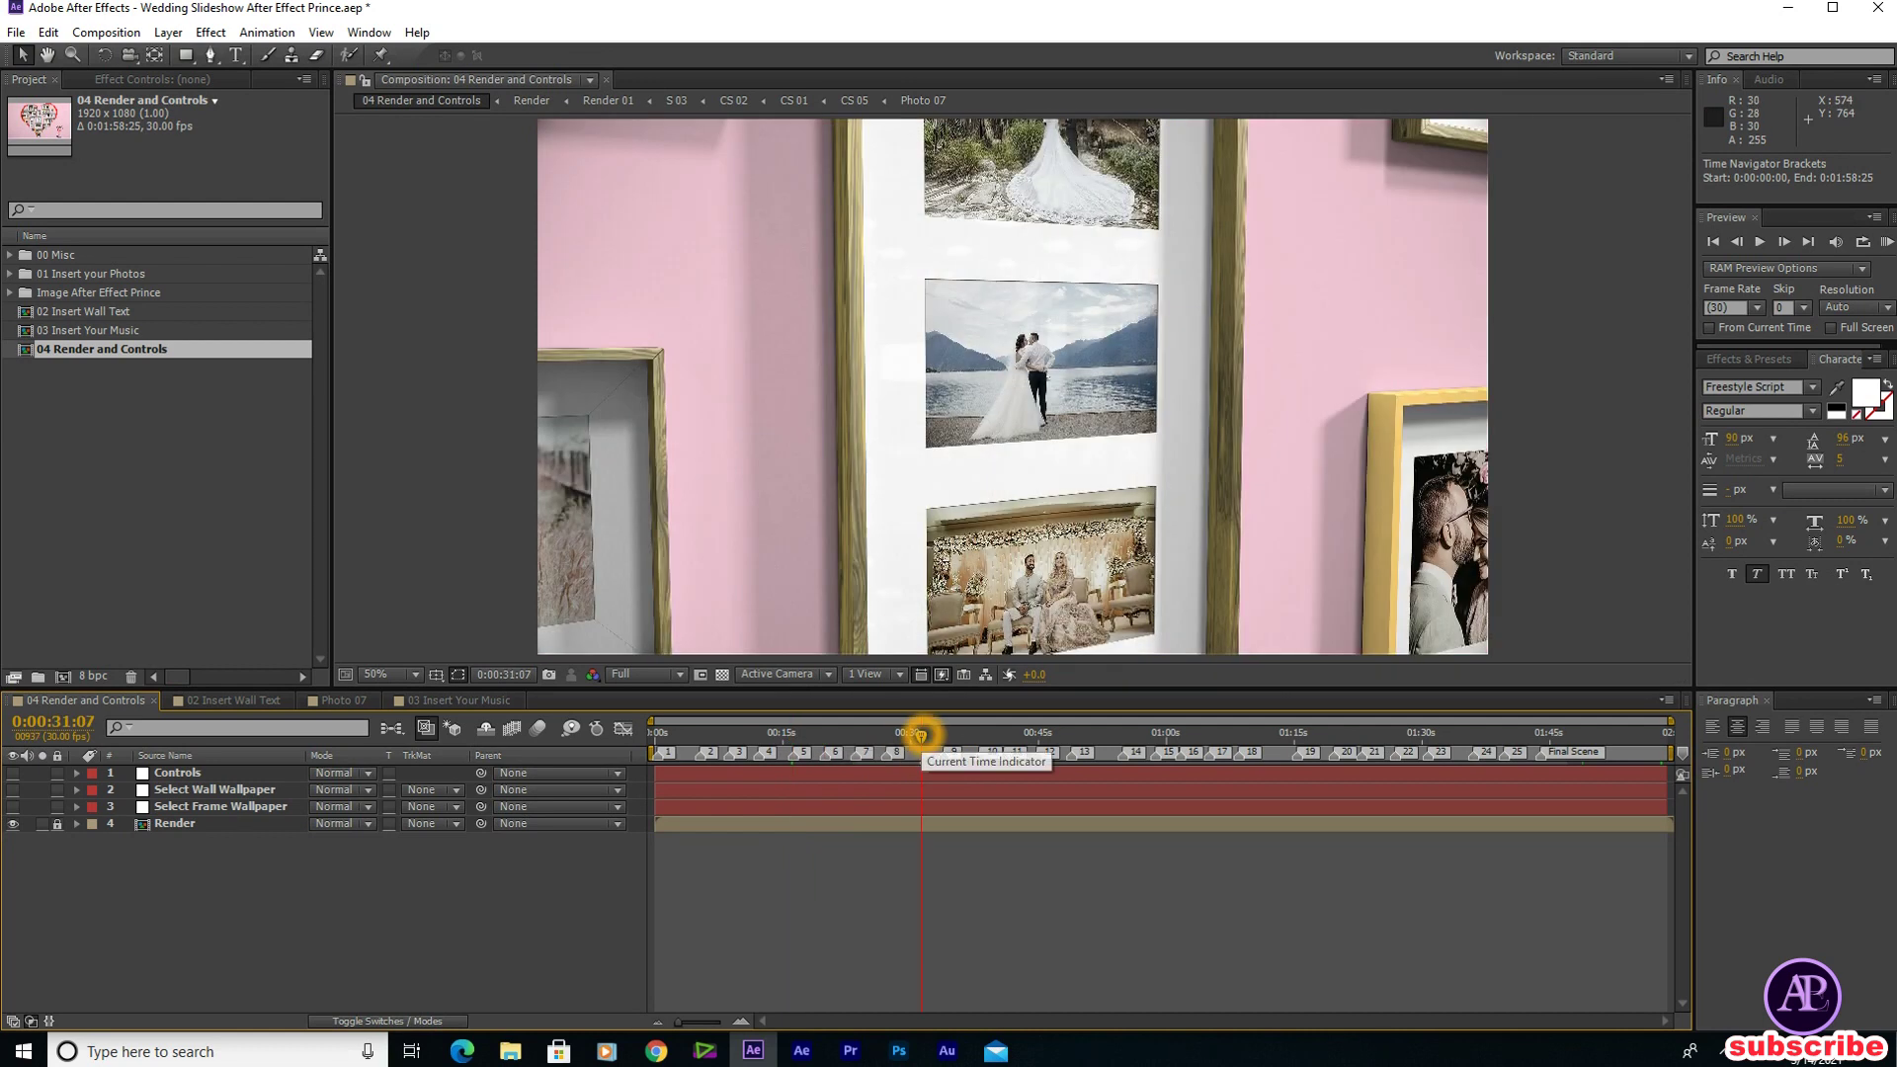
click(981, 733)
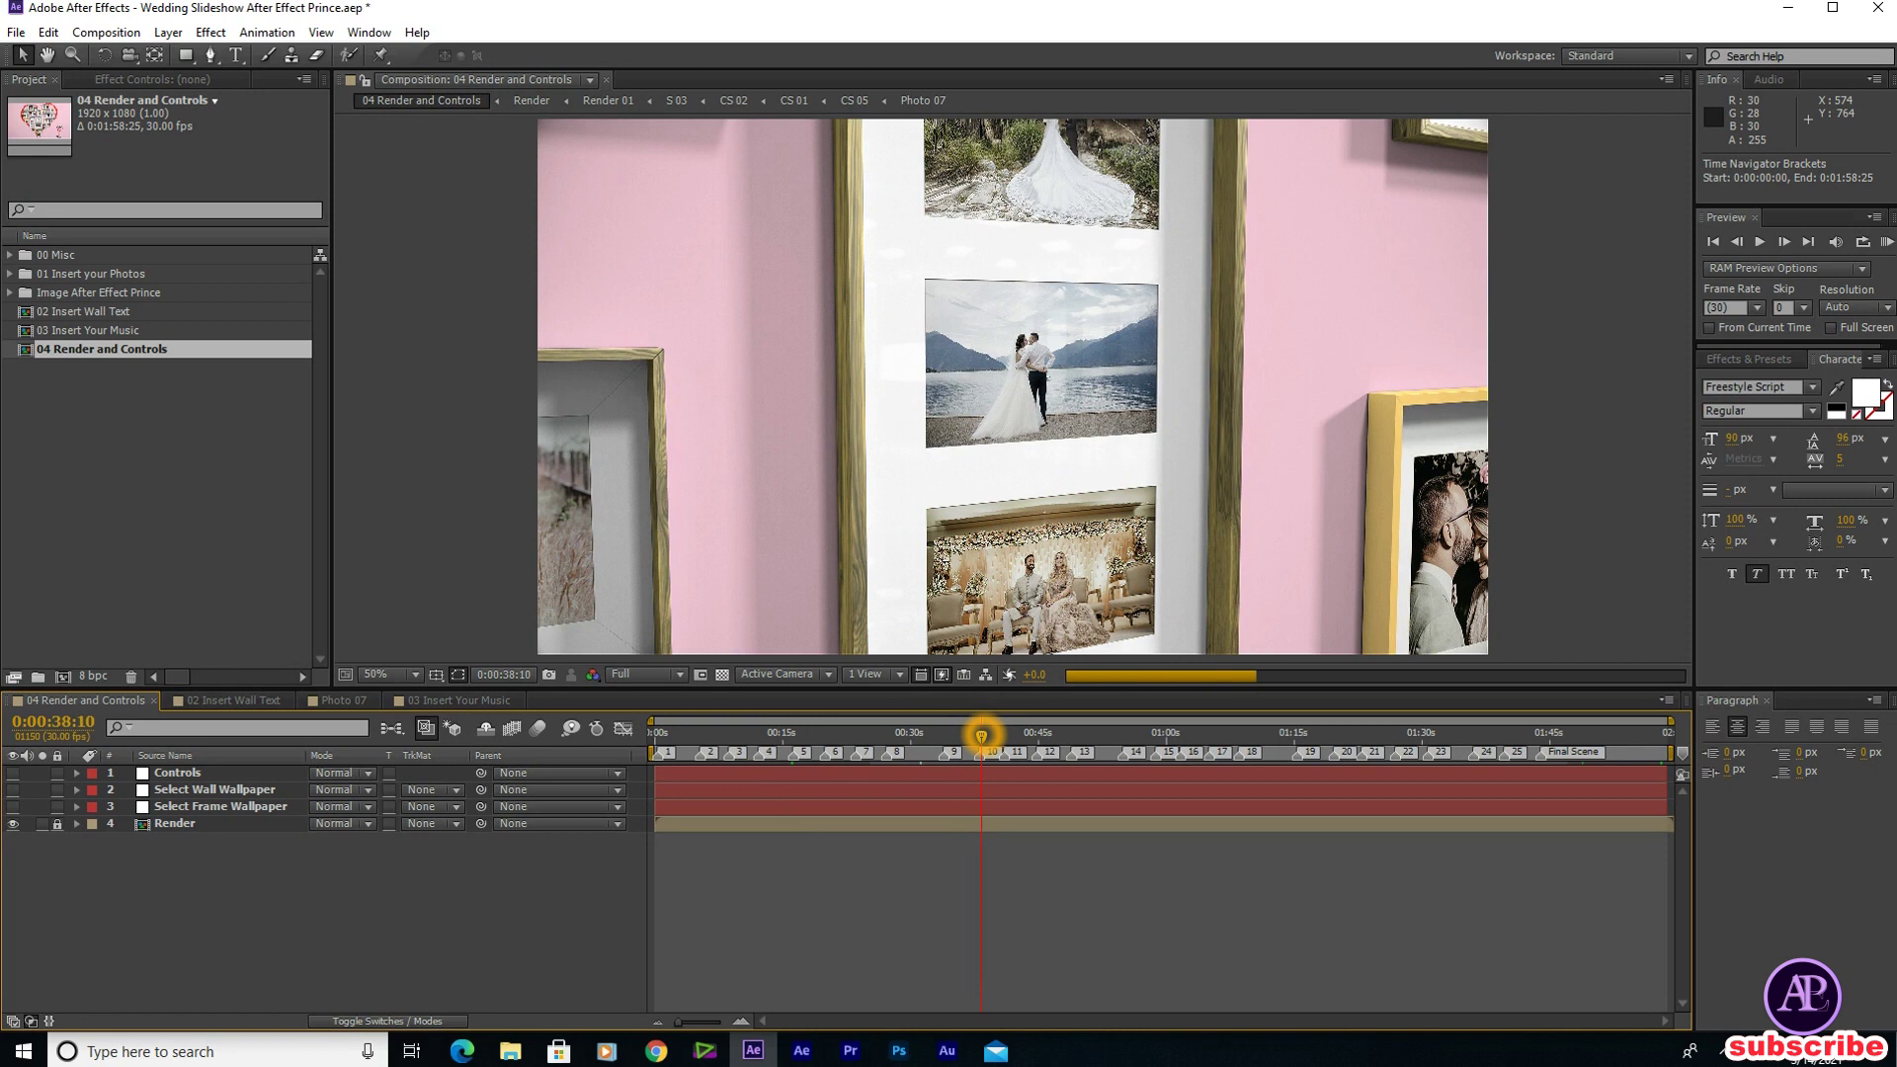
click(1013, 735)
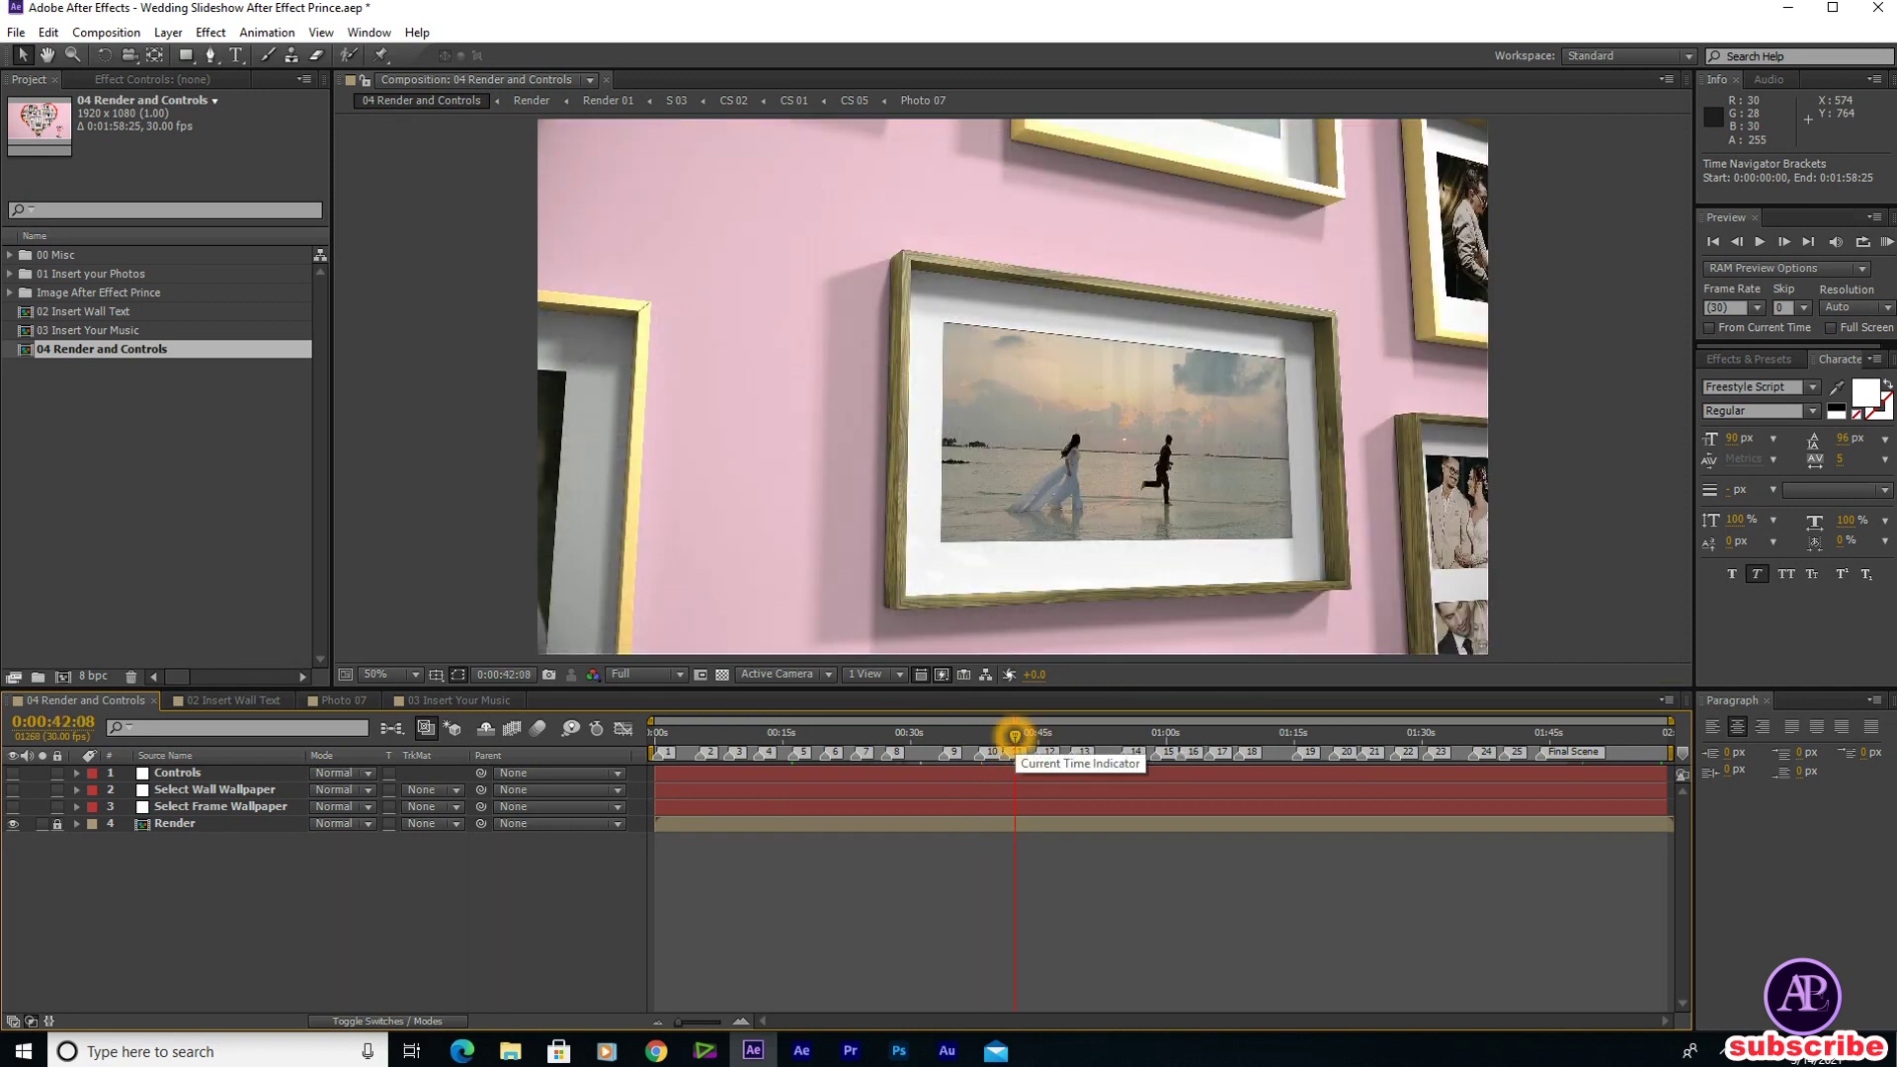
click(1048, 735)
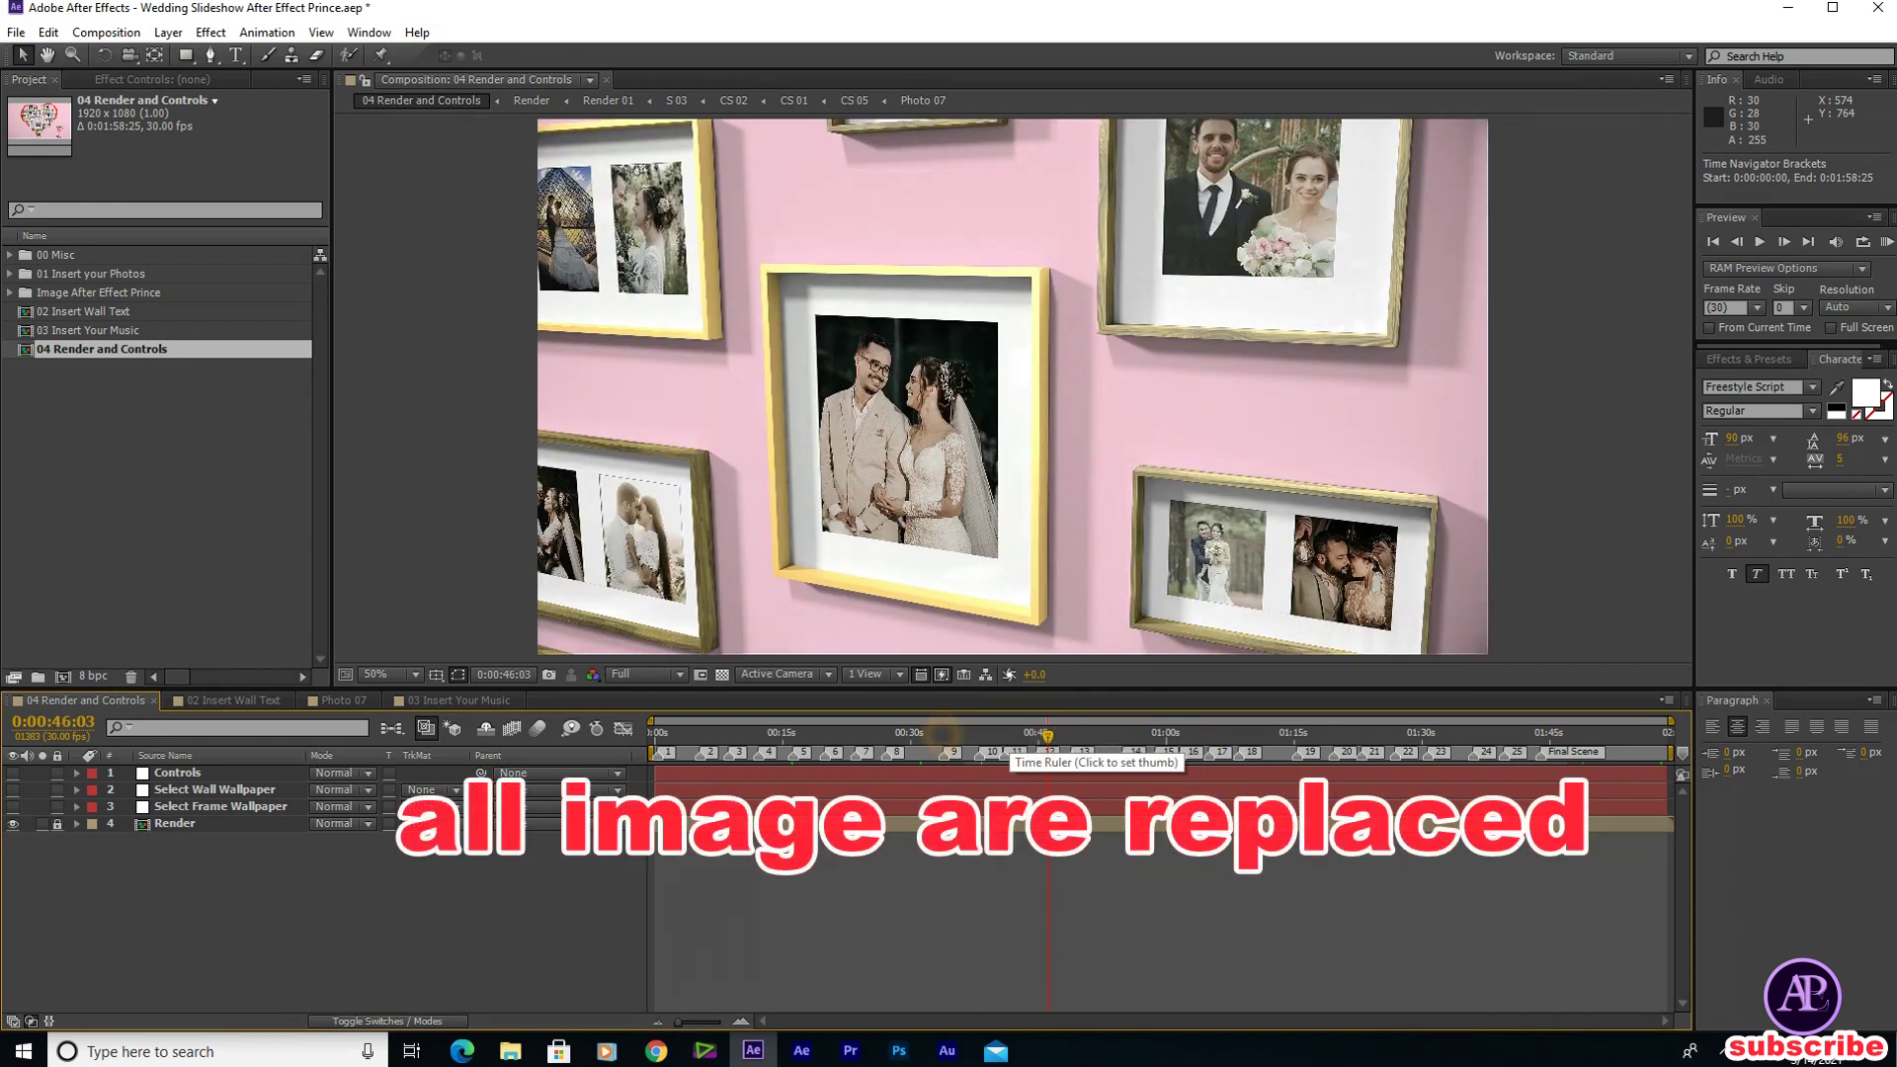
Replace the first line of the names text in the 02 Insert Wall Text composition with "Prince"
click(254, 698)
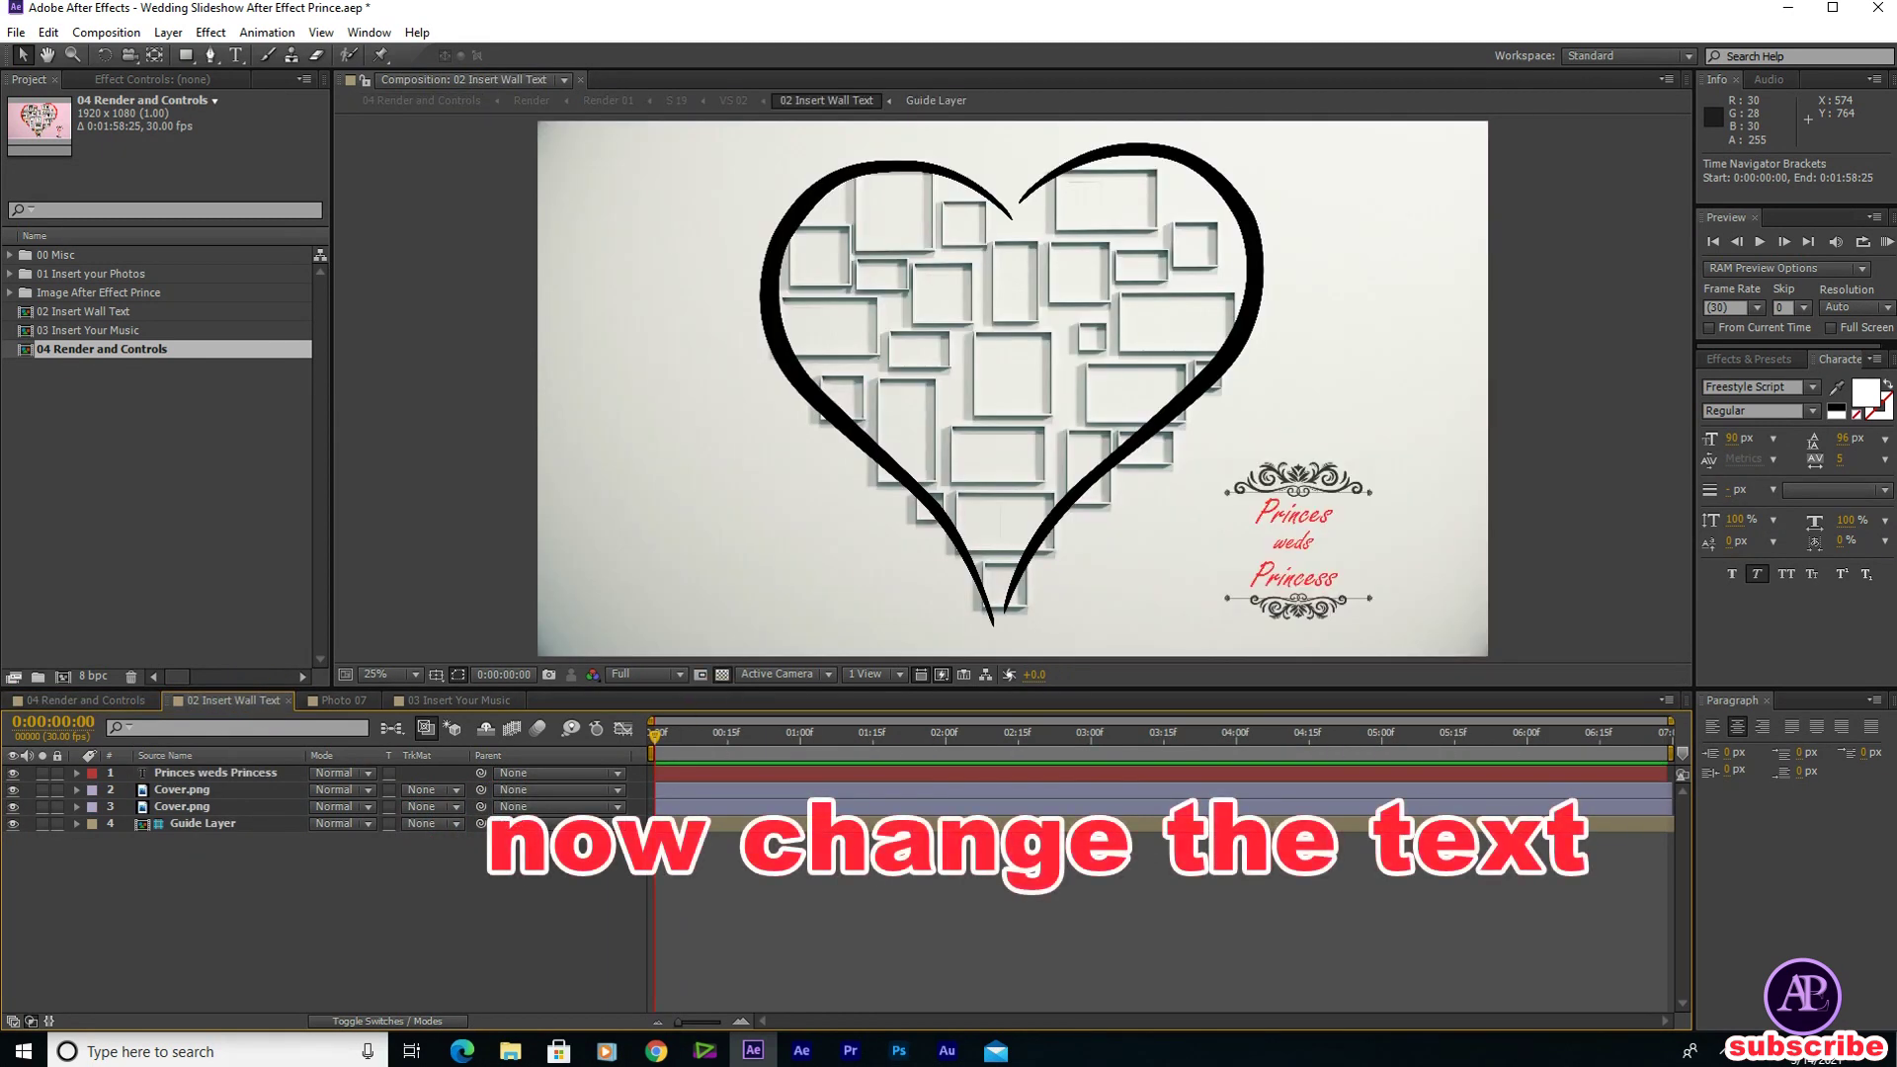
click(253, 777)
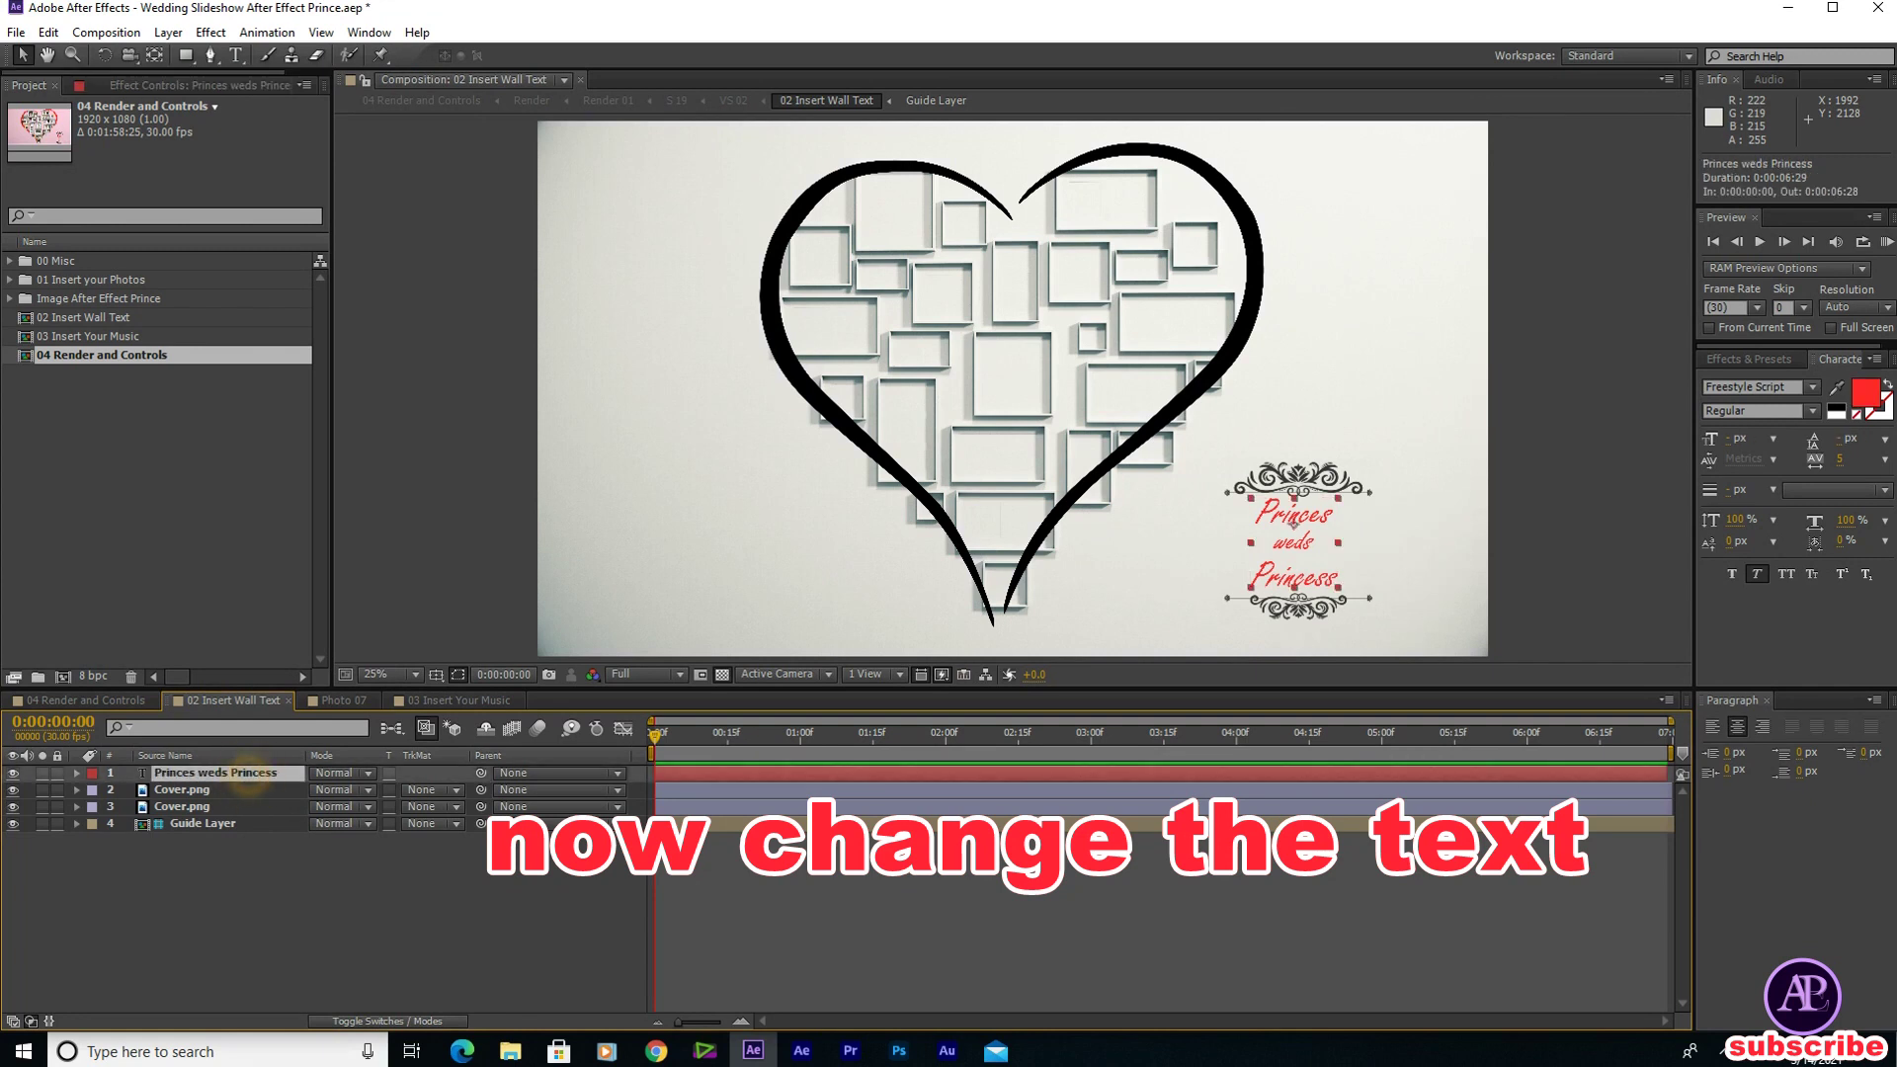
double_click(1319, 524)
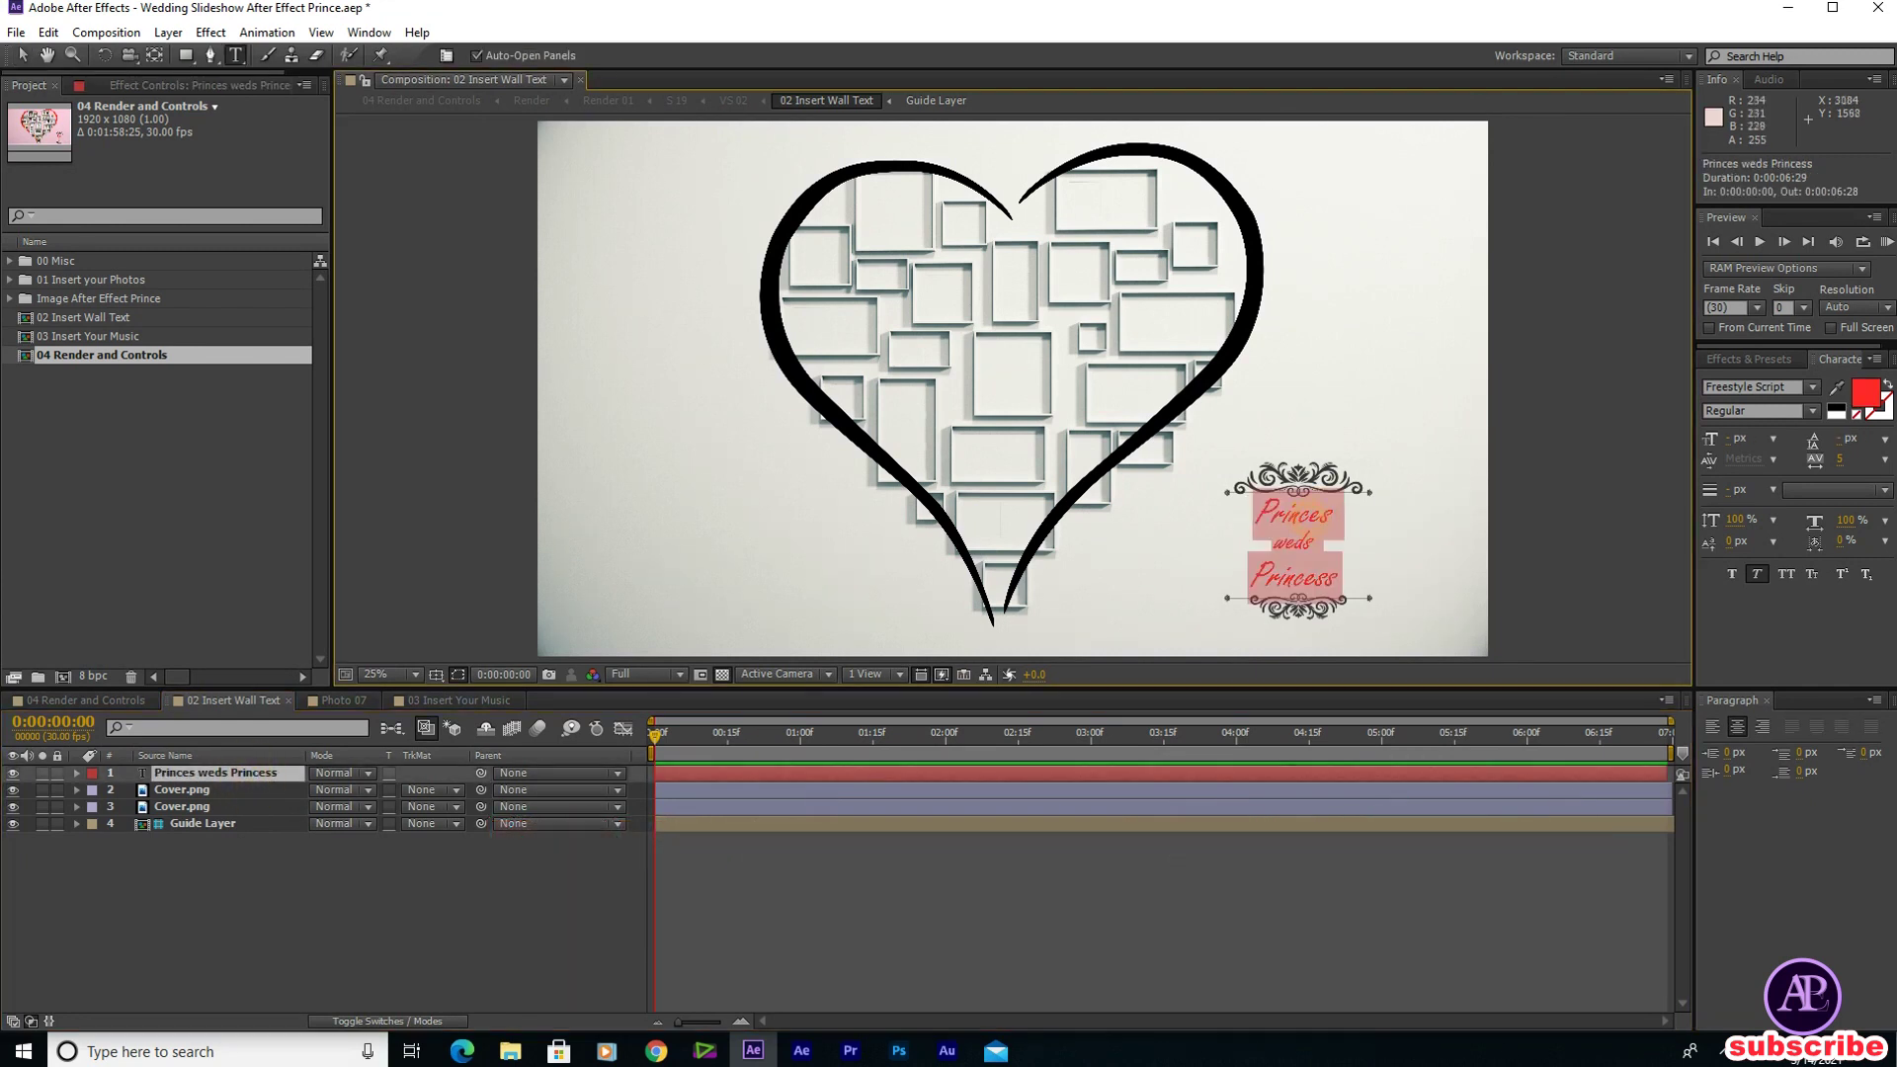
click(1325, 516)
drag(1341, 514, 1253, 527)
text(P)
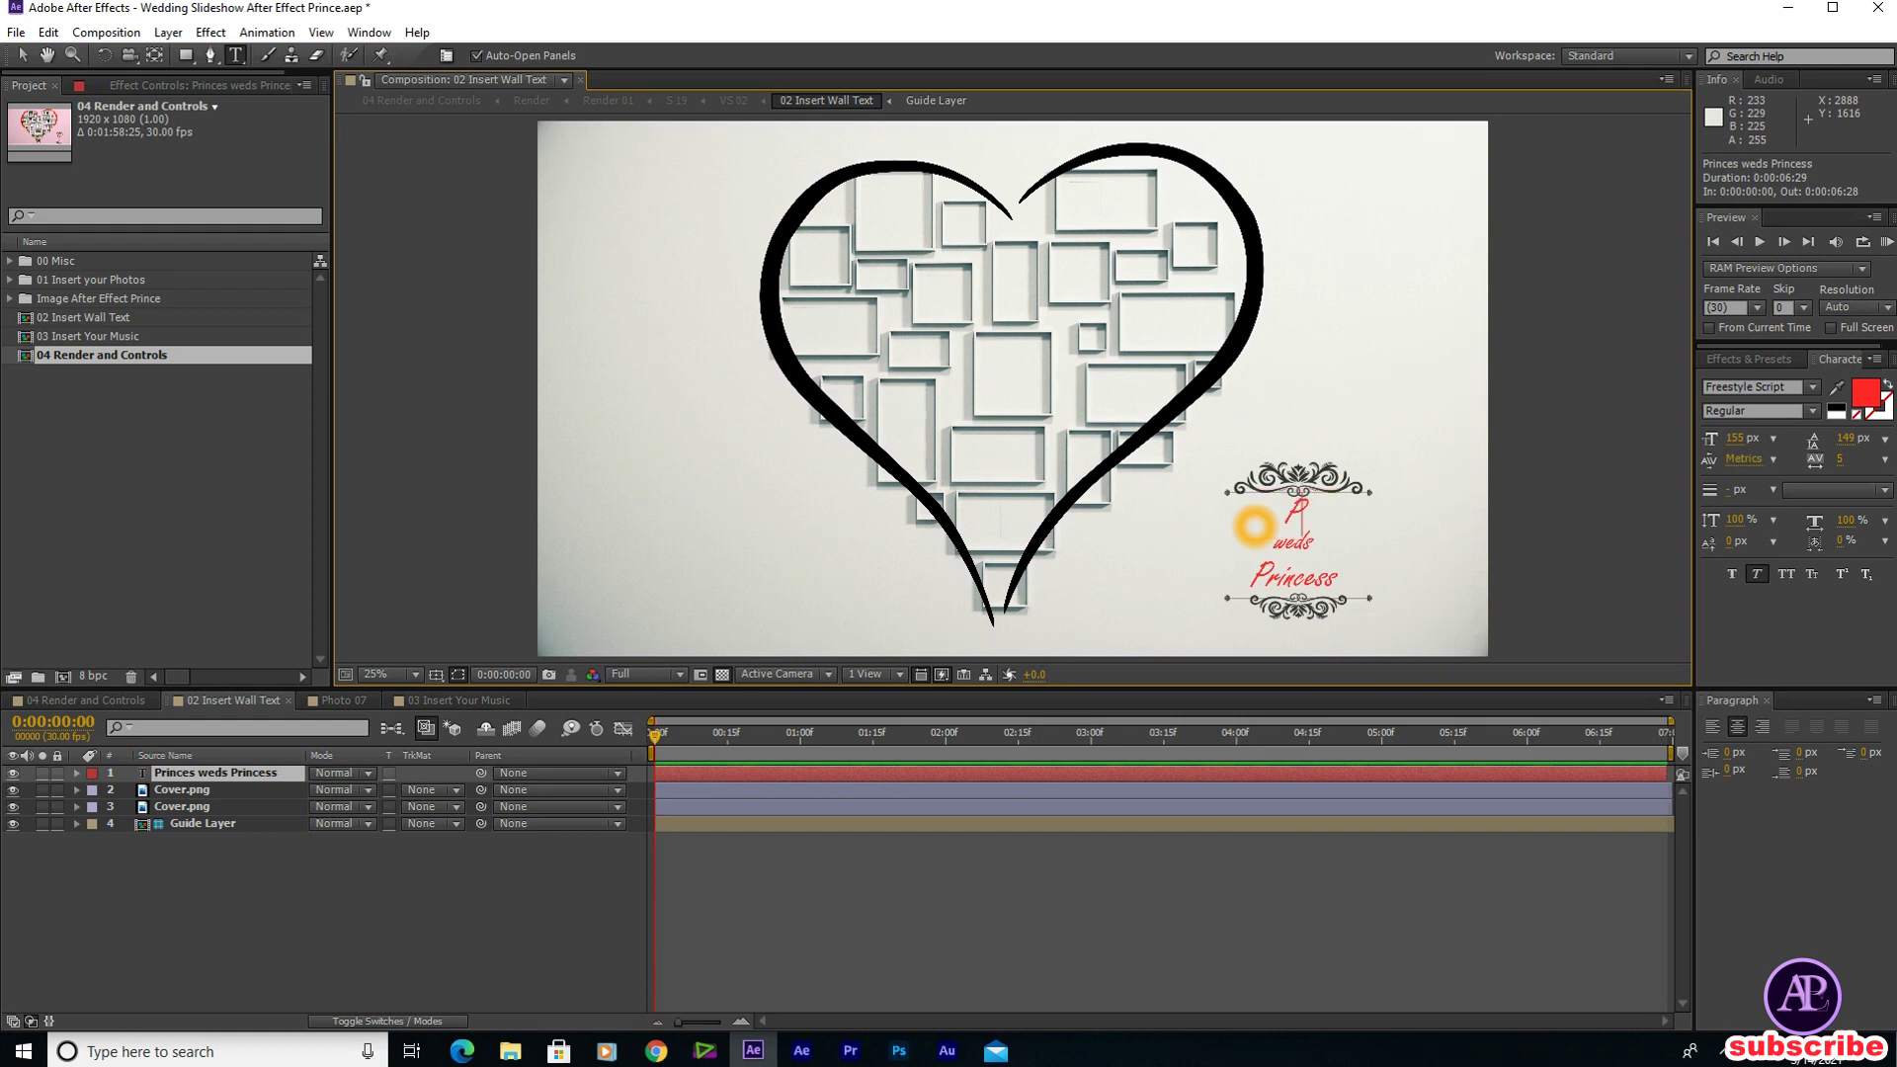
text(rince)
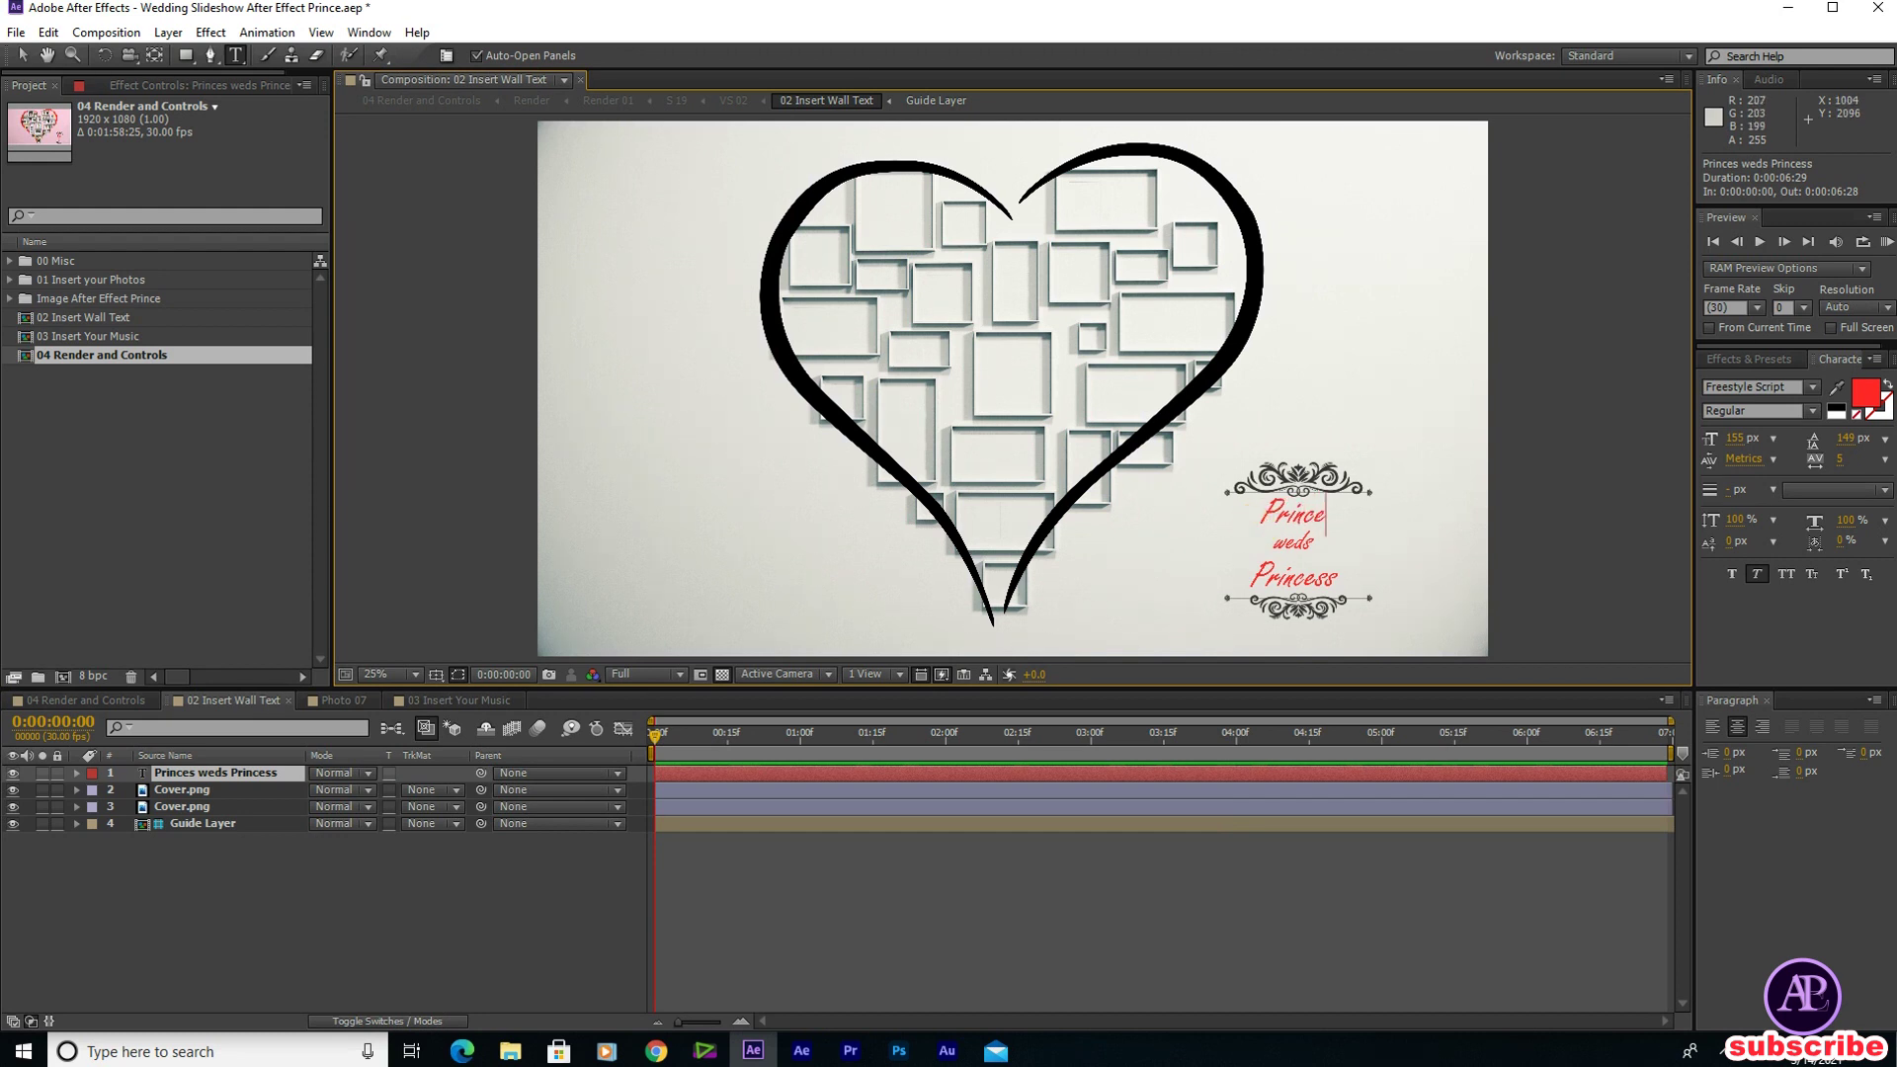
Open the Photo 07 composition and inspect its editable "Happy" and "Wedding" text lines
click(341, 699)
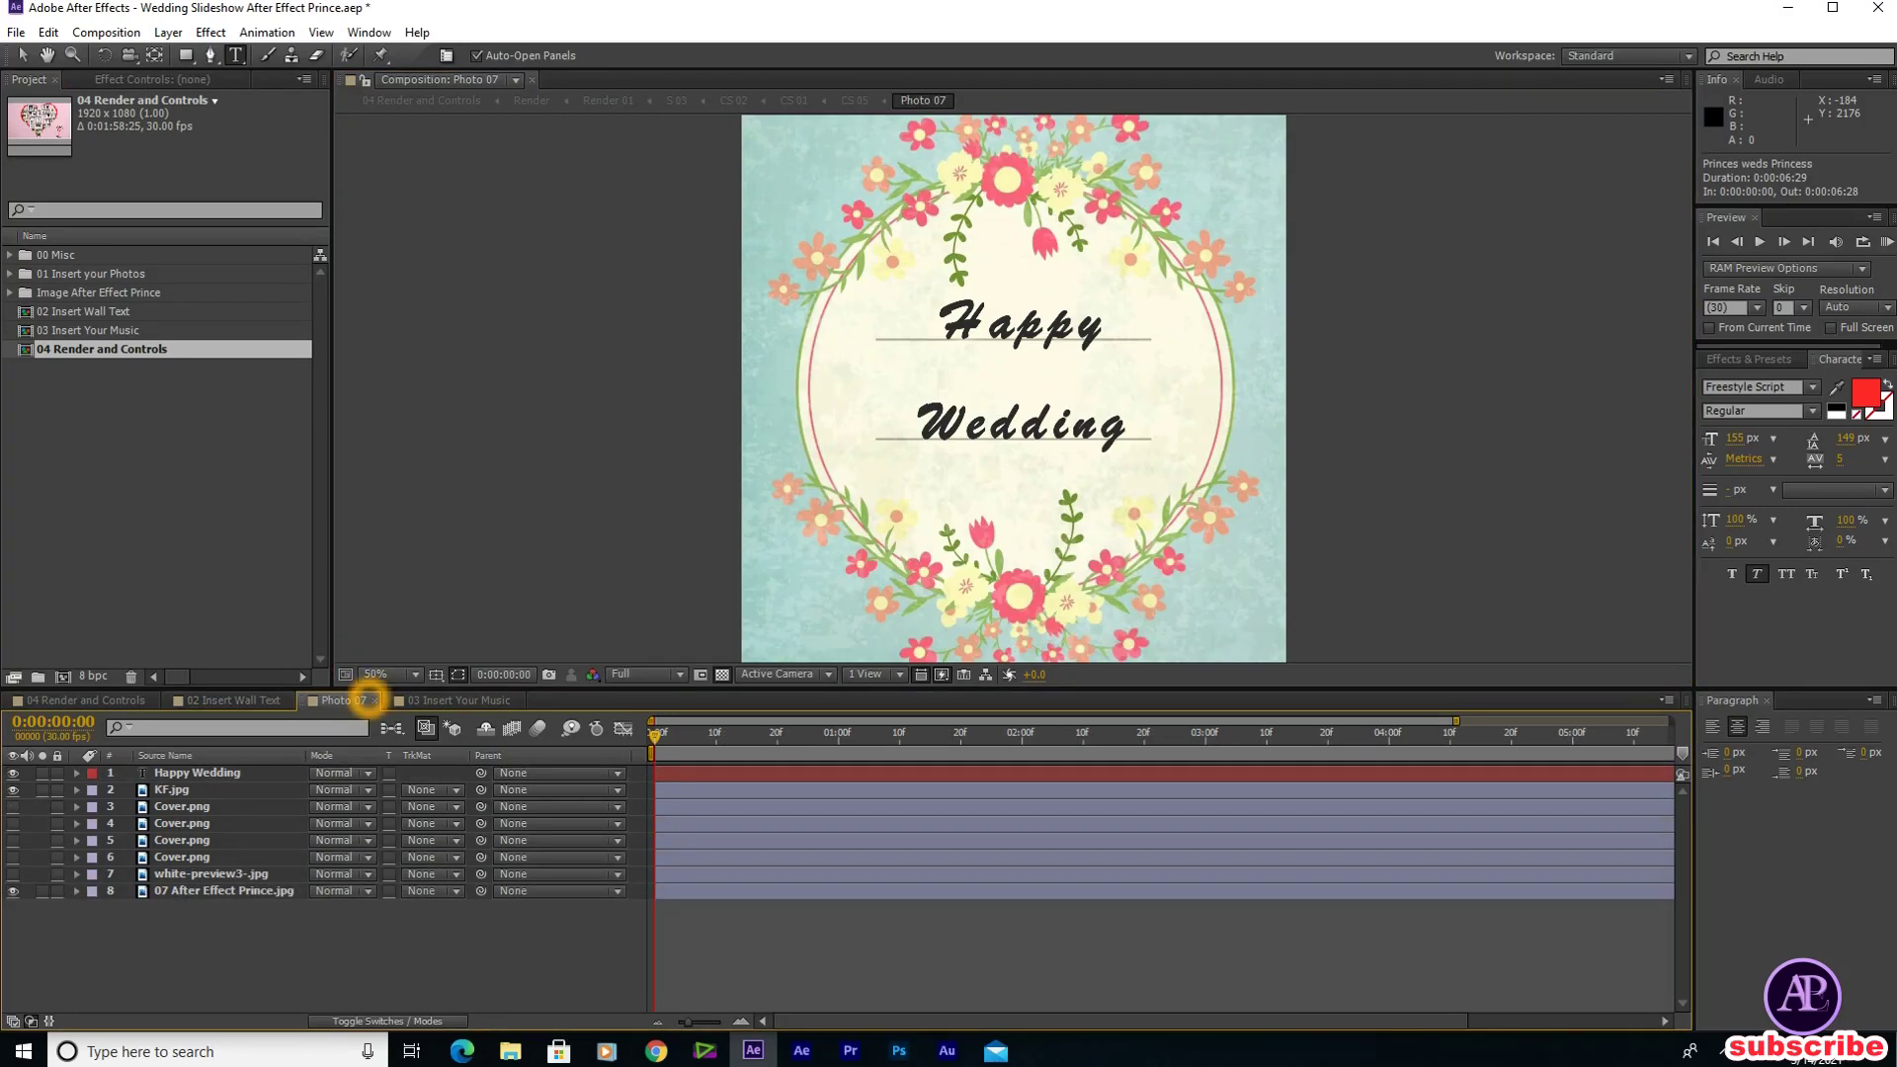
double_click(1013, 318)
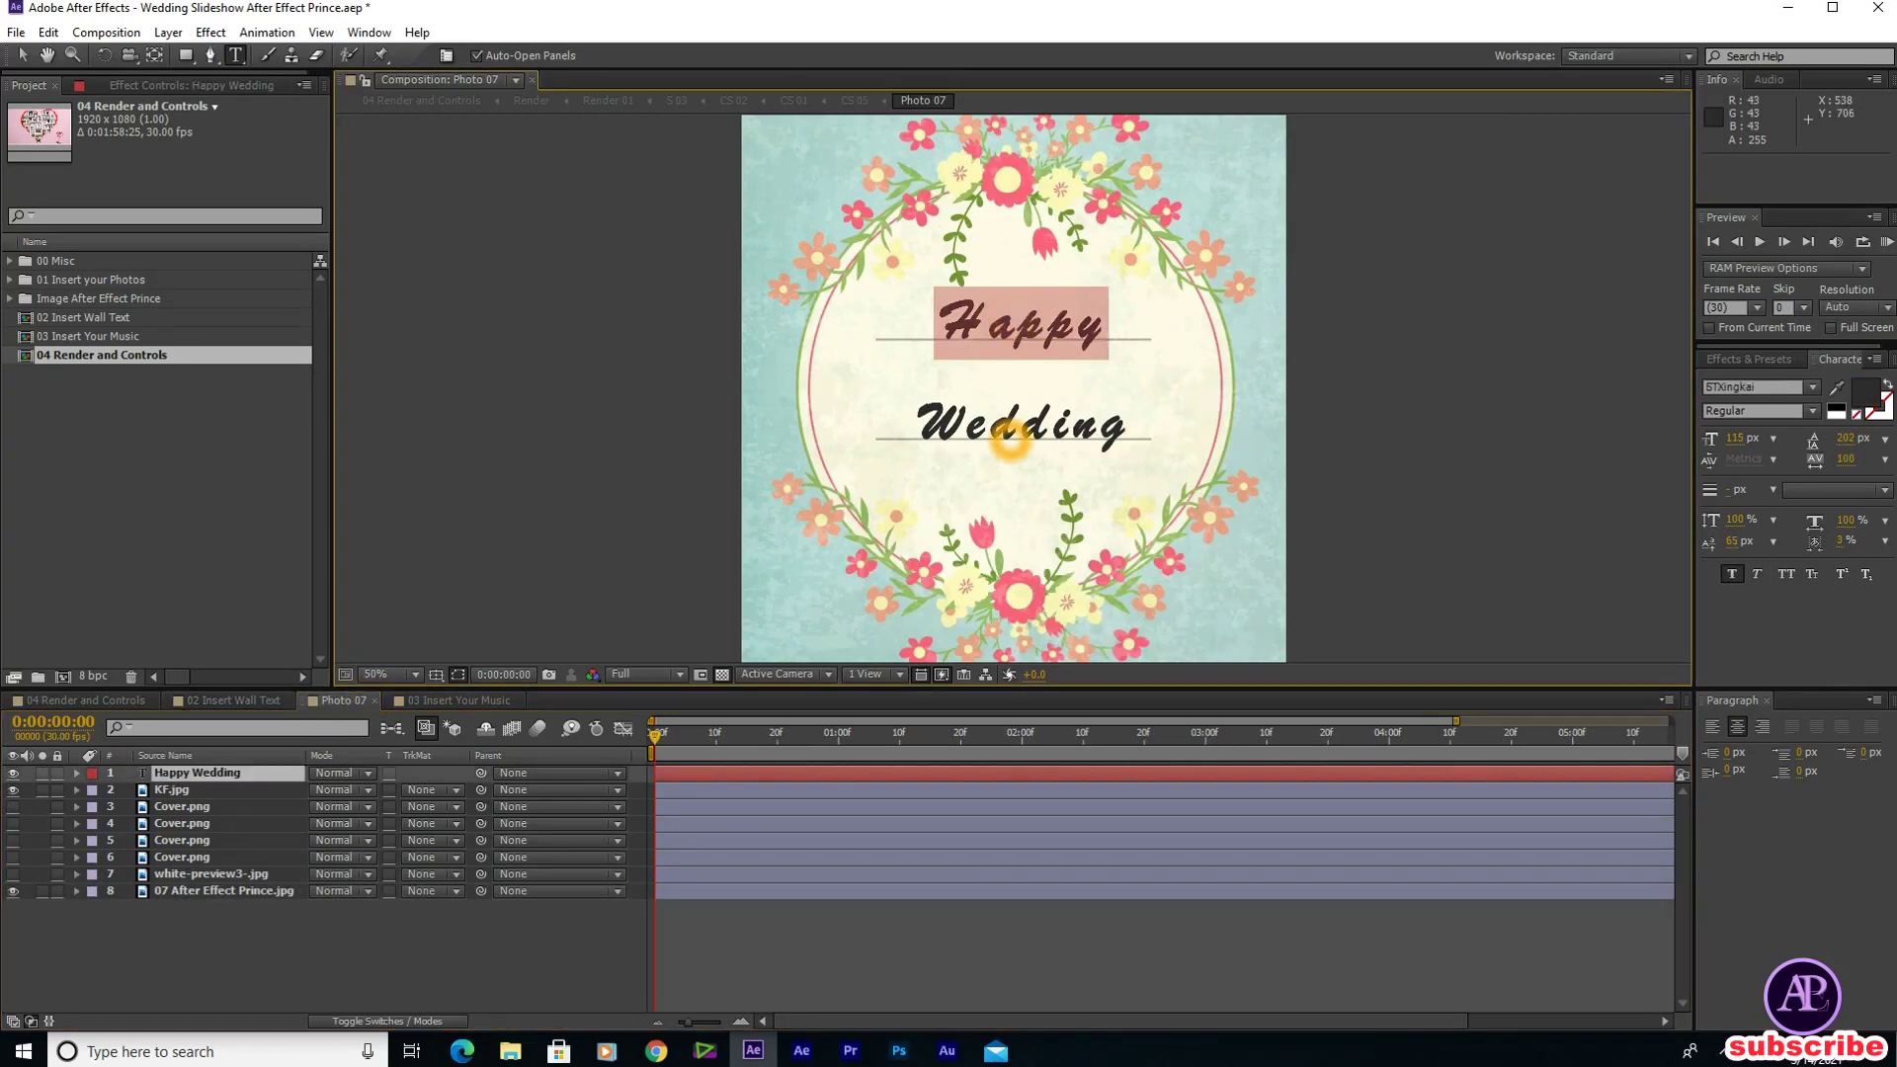
double_click(1009, 434)
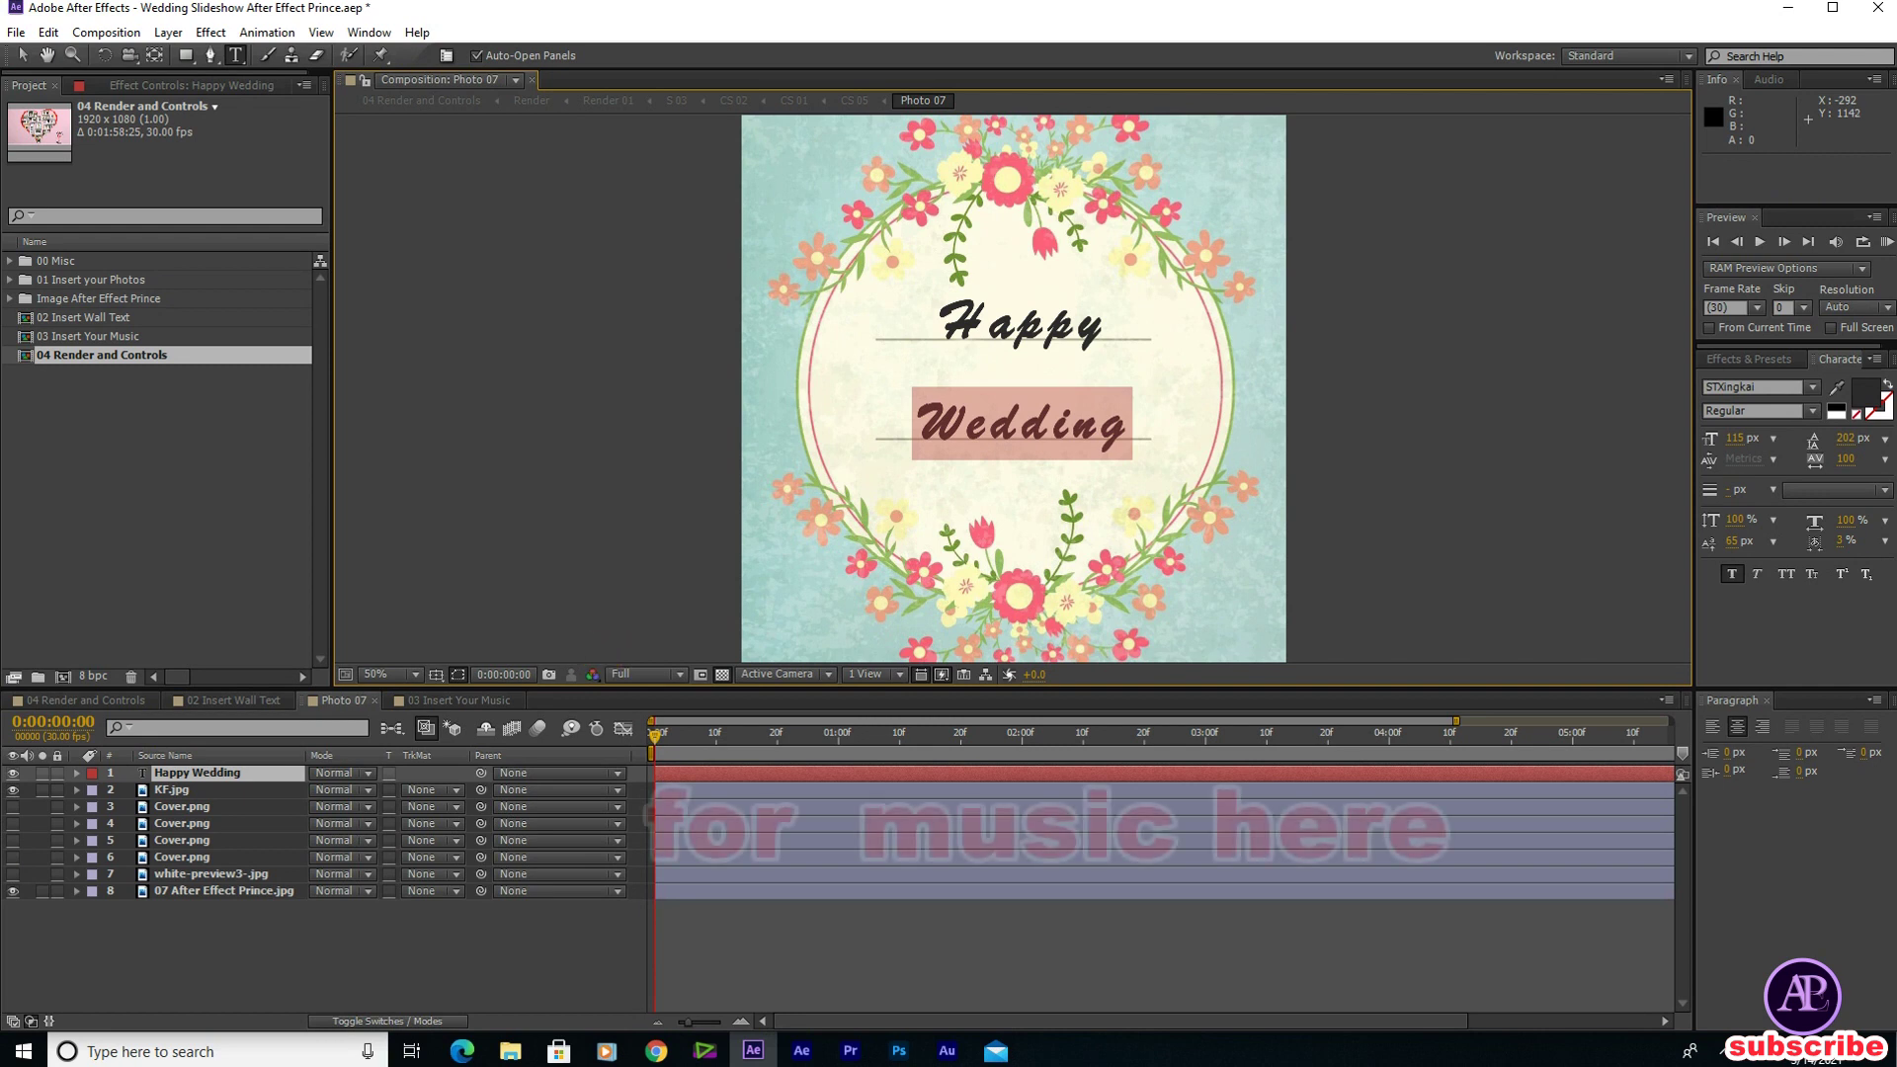
Import bensound-inspire.mp3 from the desktop's New folder and add it as a layer in the 03 Insert Your Music composition
click(480, 701)
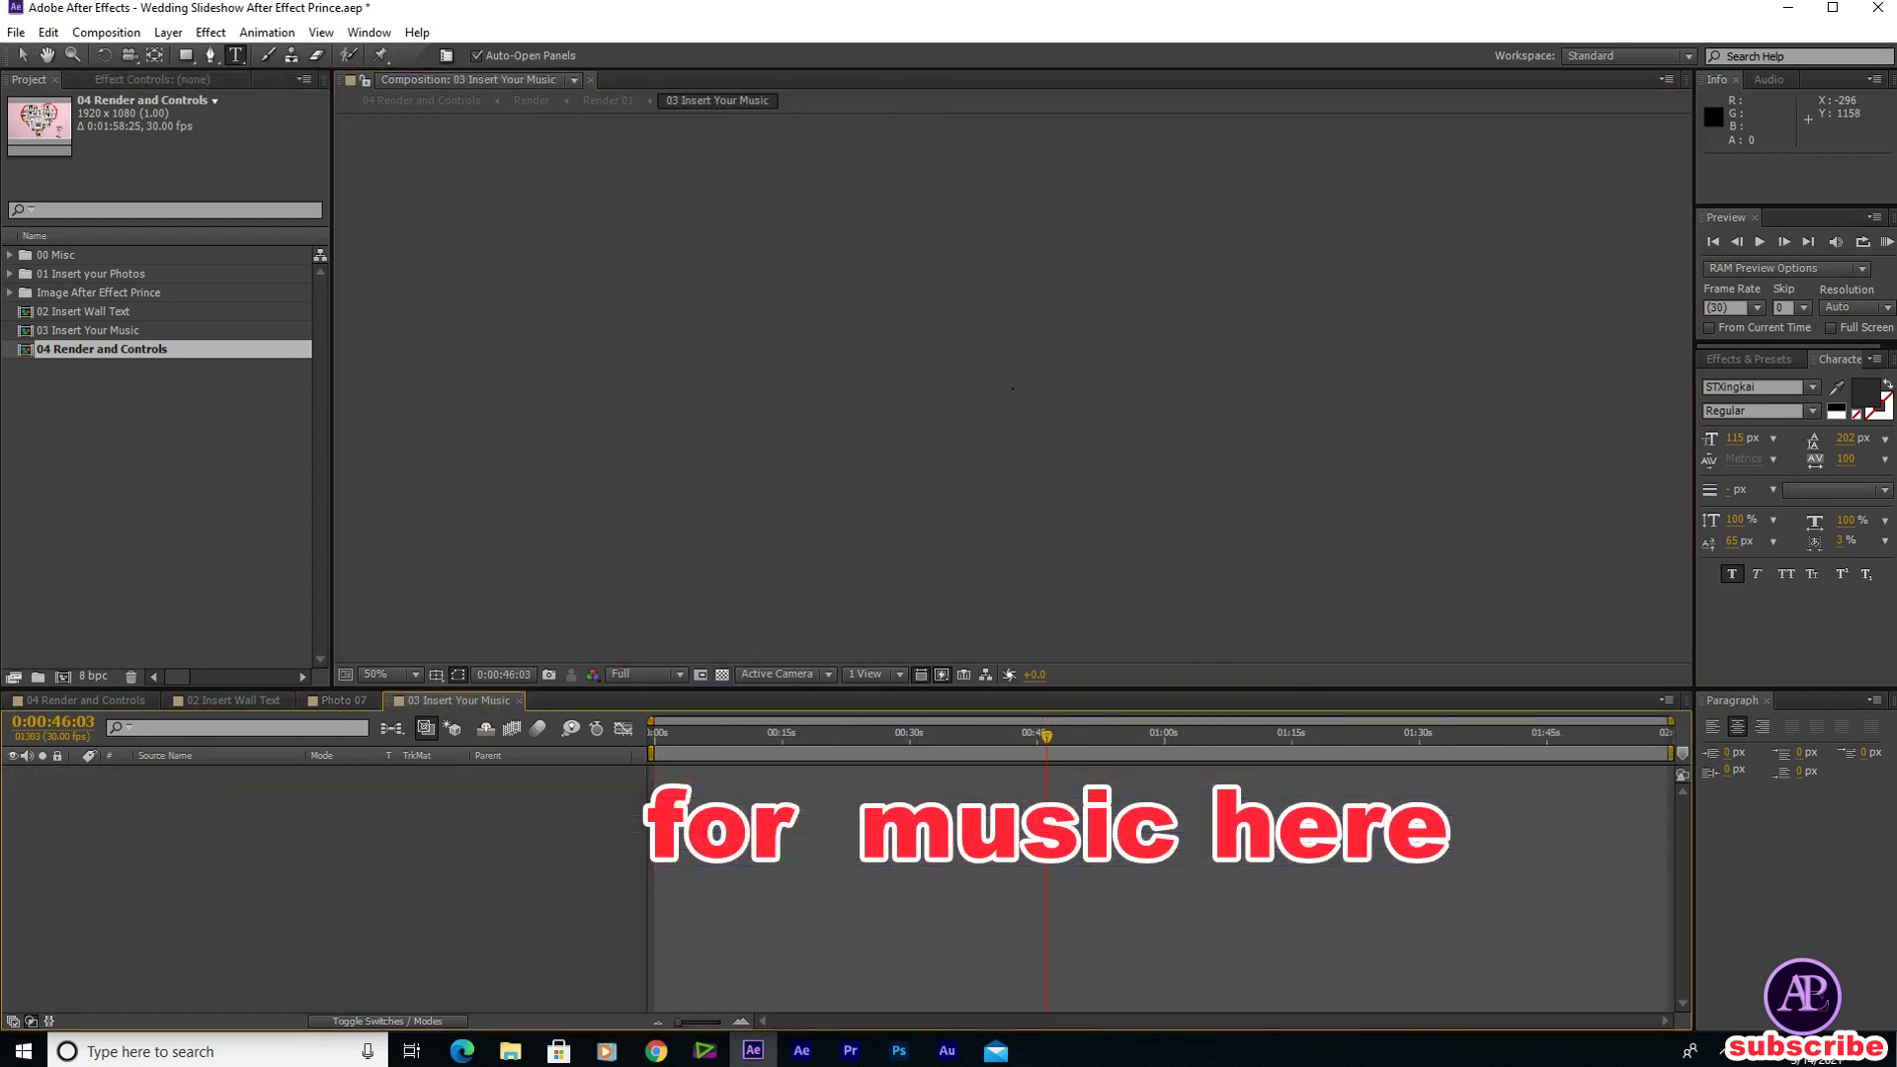
click(220, 527)
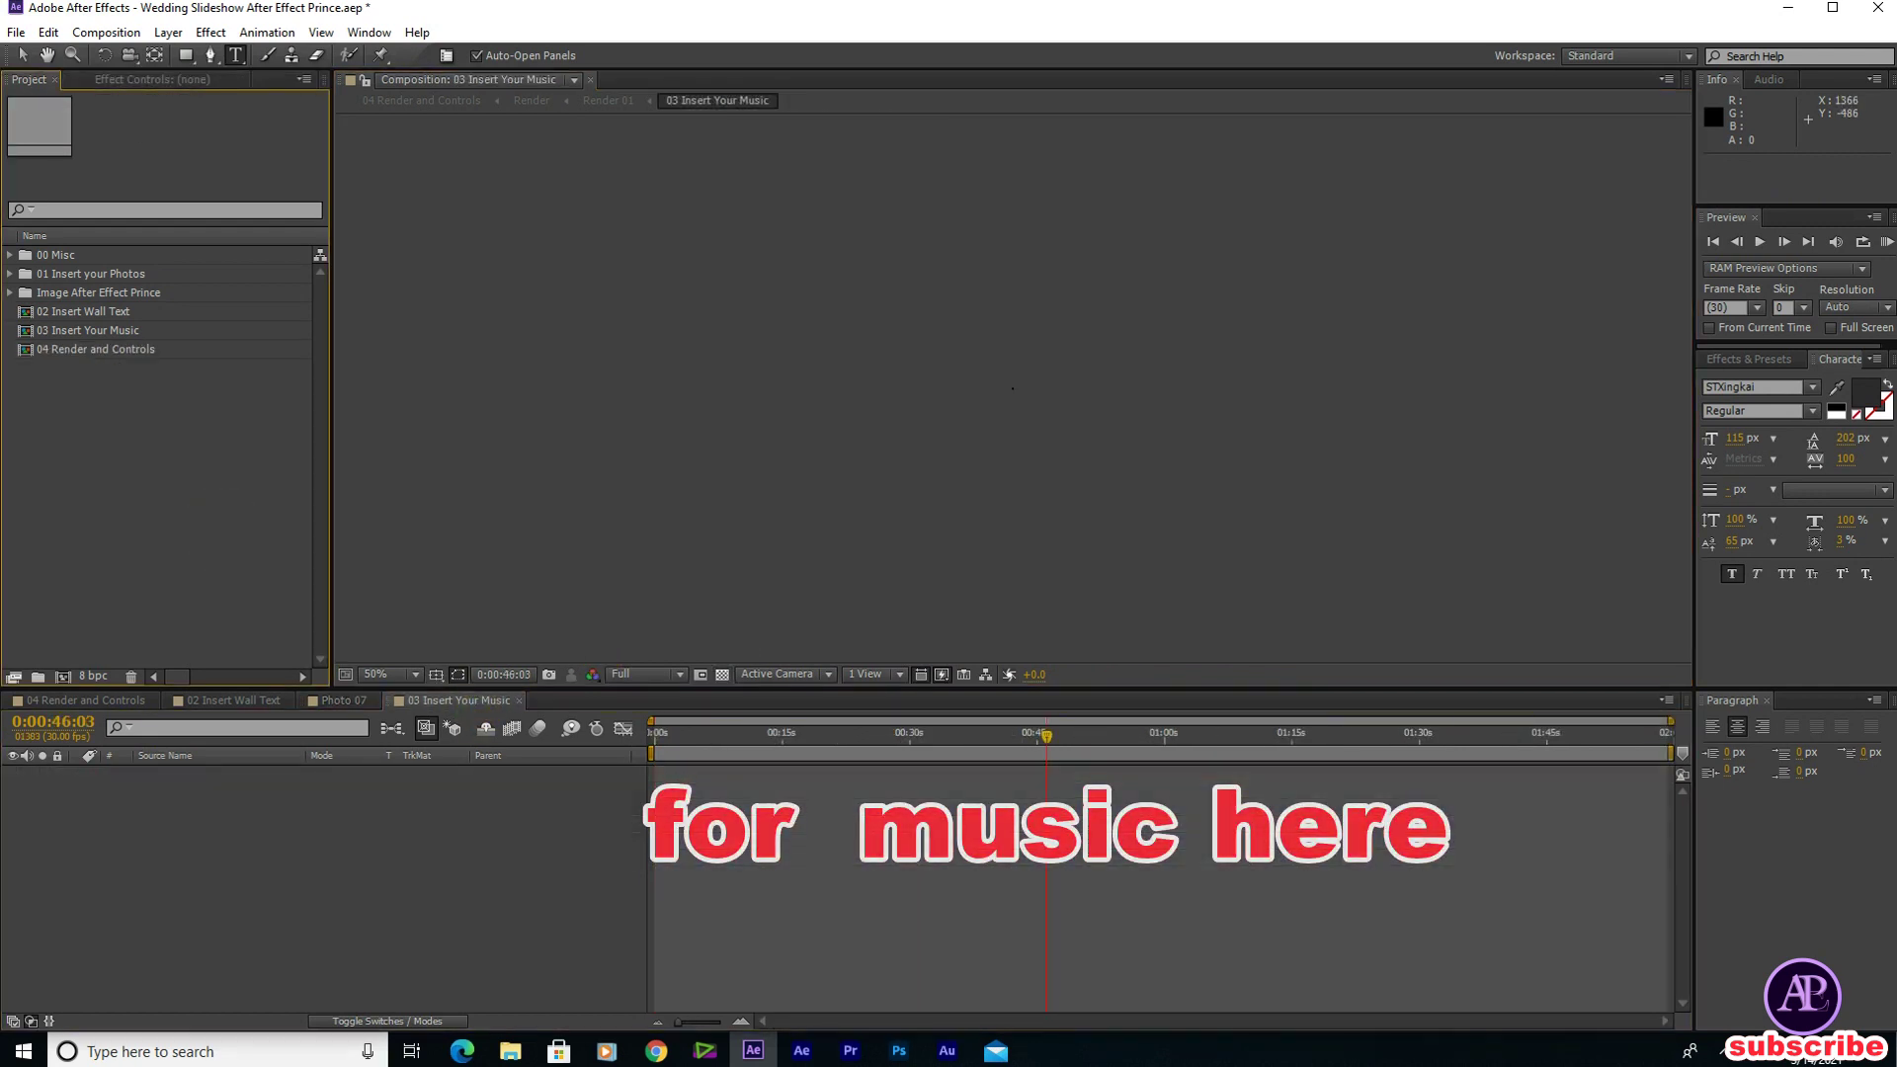
click(1790, 7)
click(976, 231)
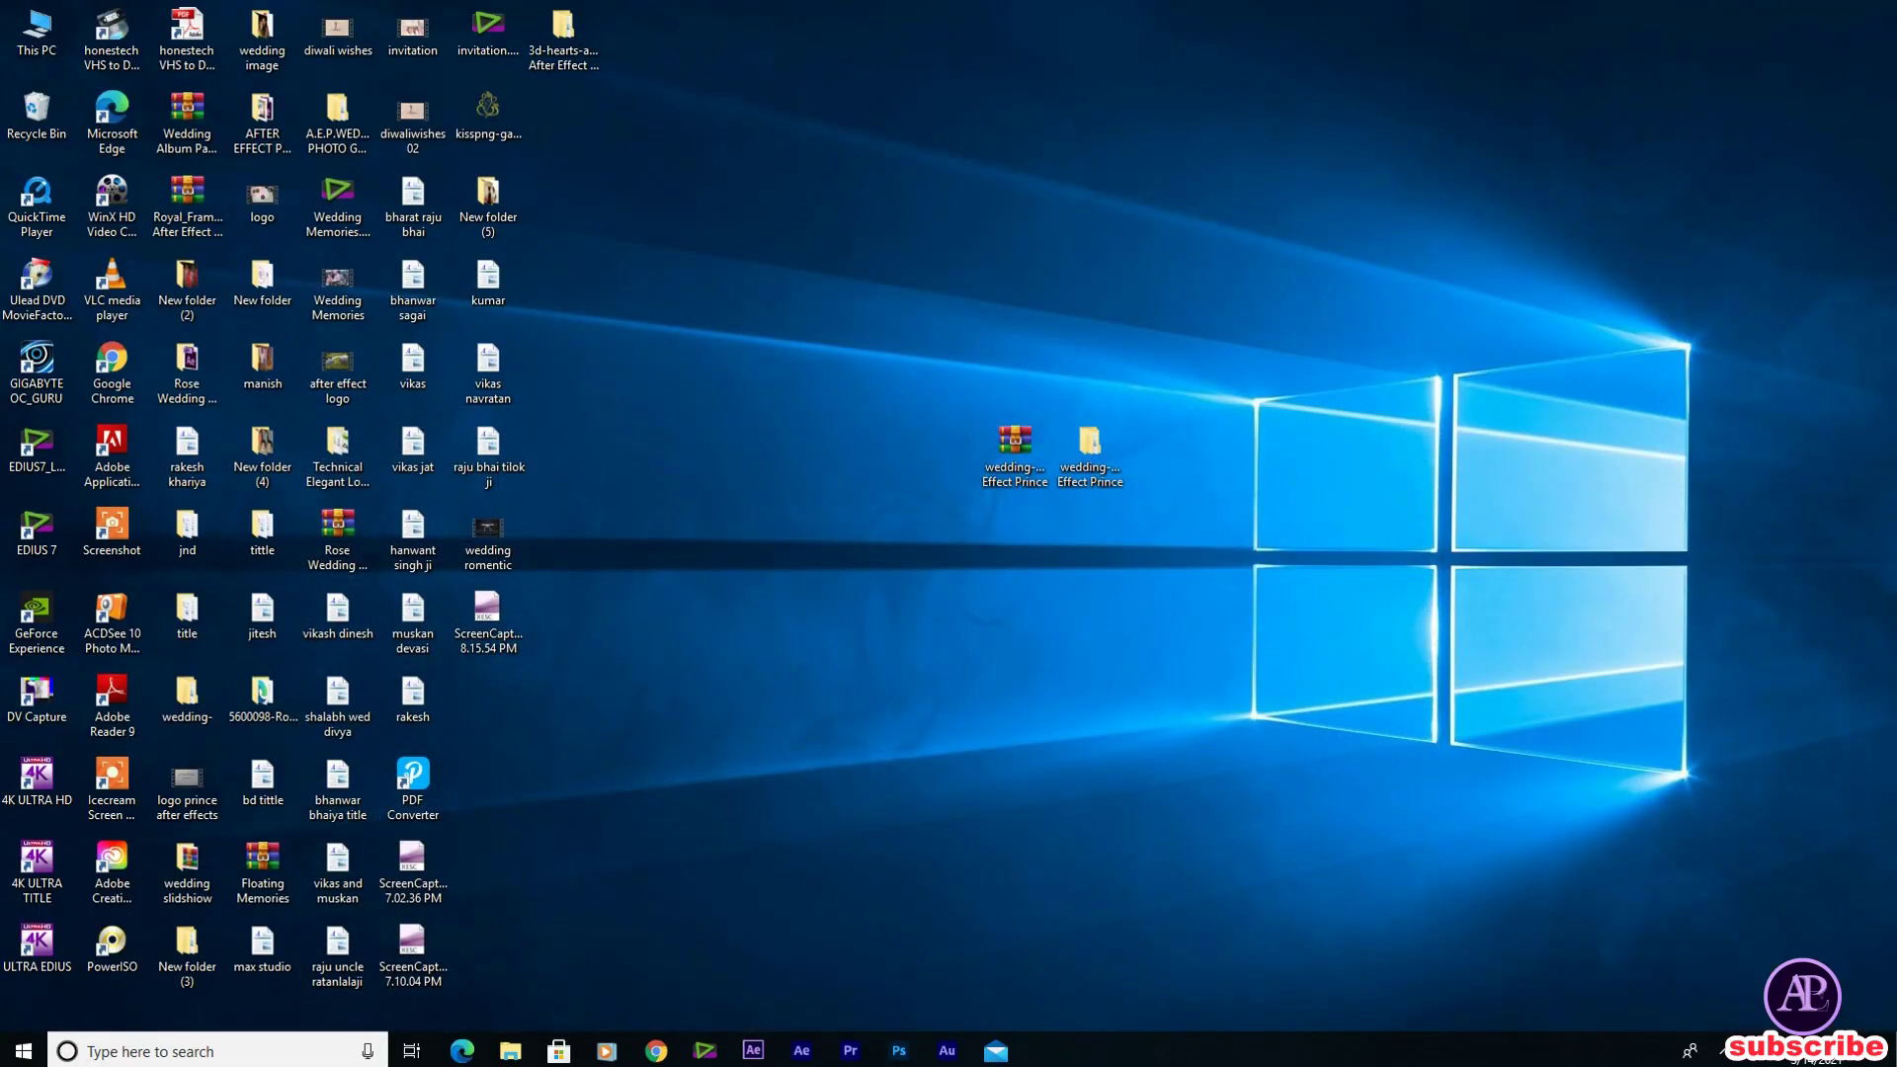
double_click(262, 282)
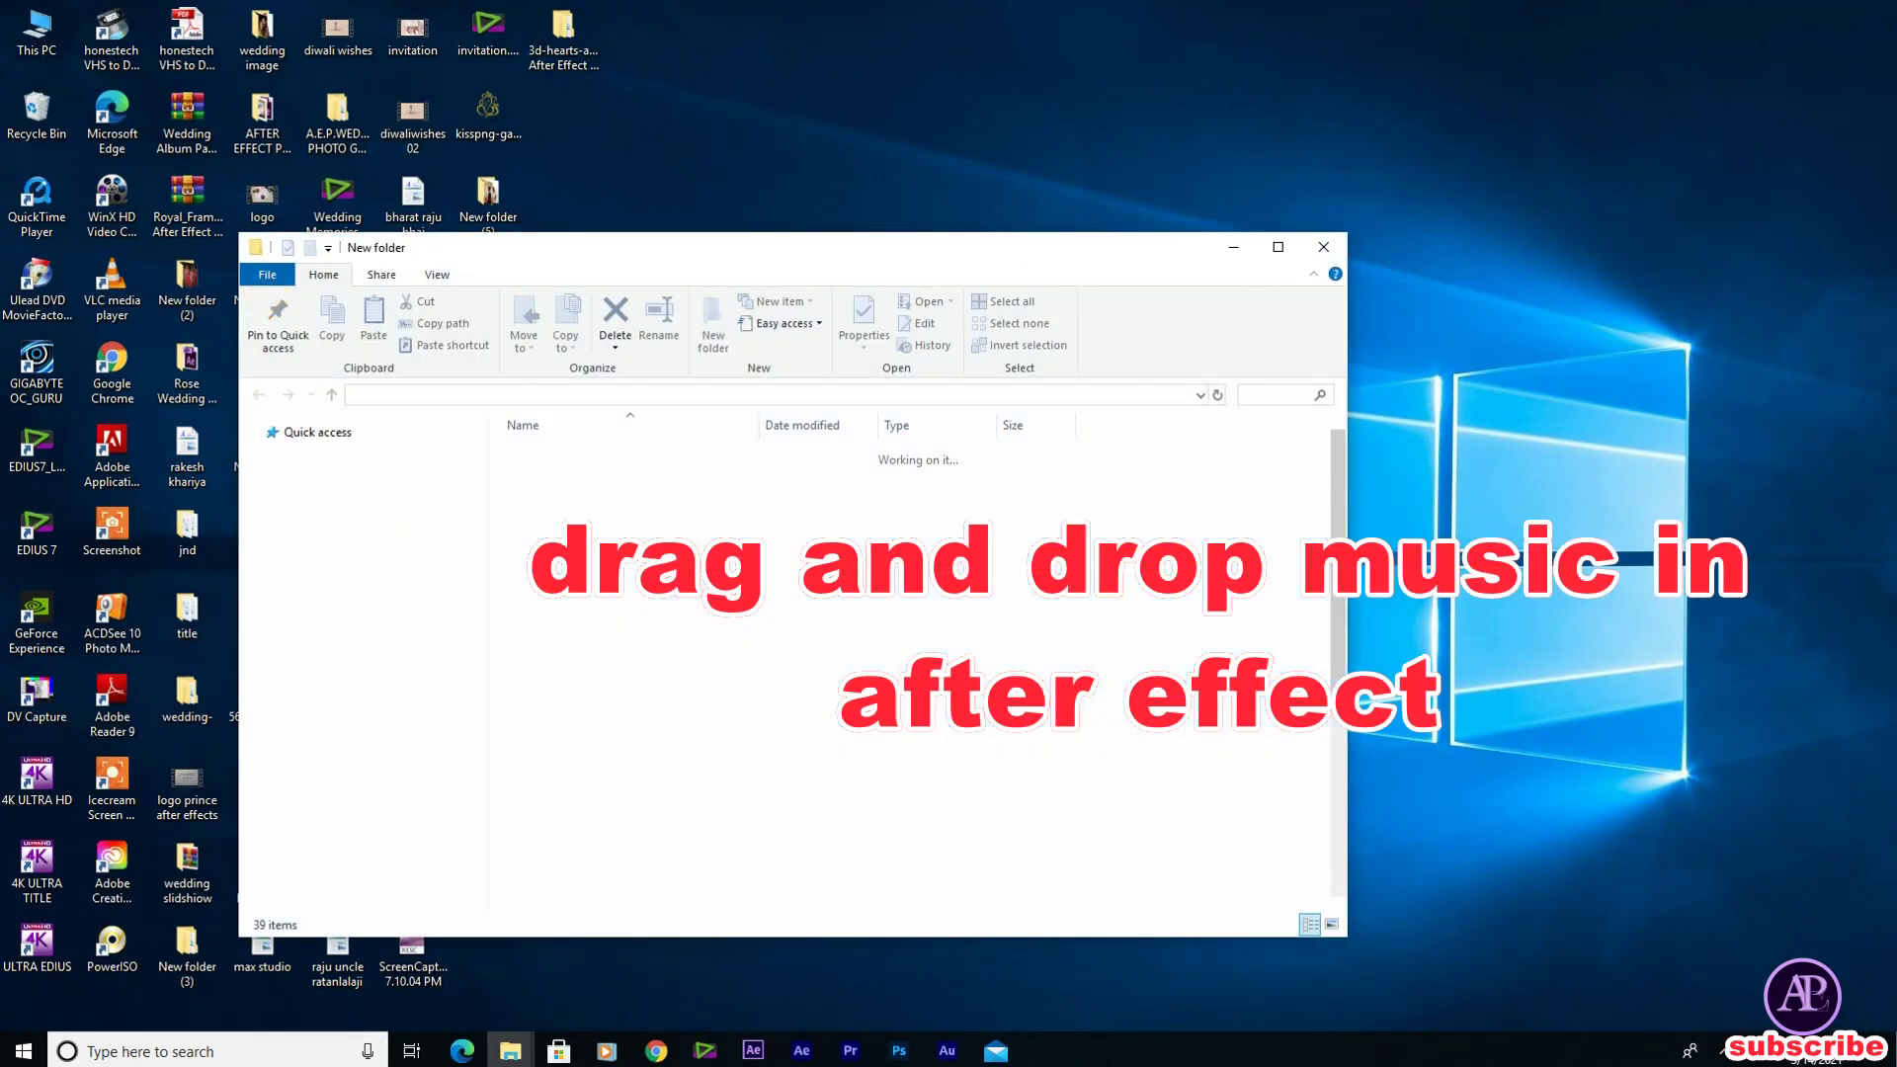
click(1277, 247)
drag(1513, 237, 231, 461)
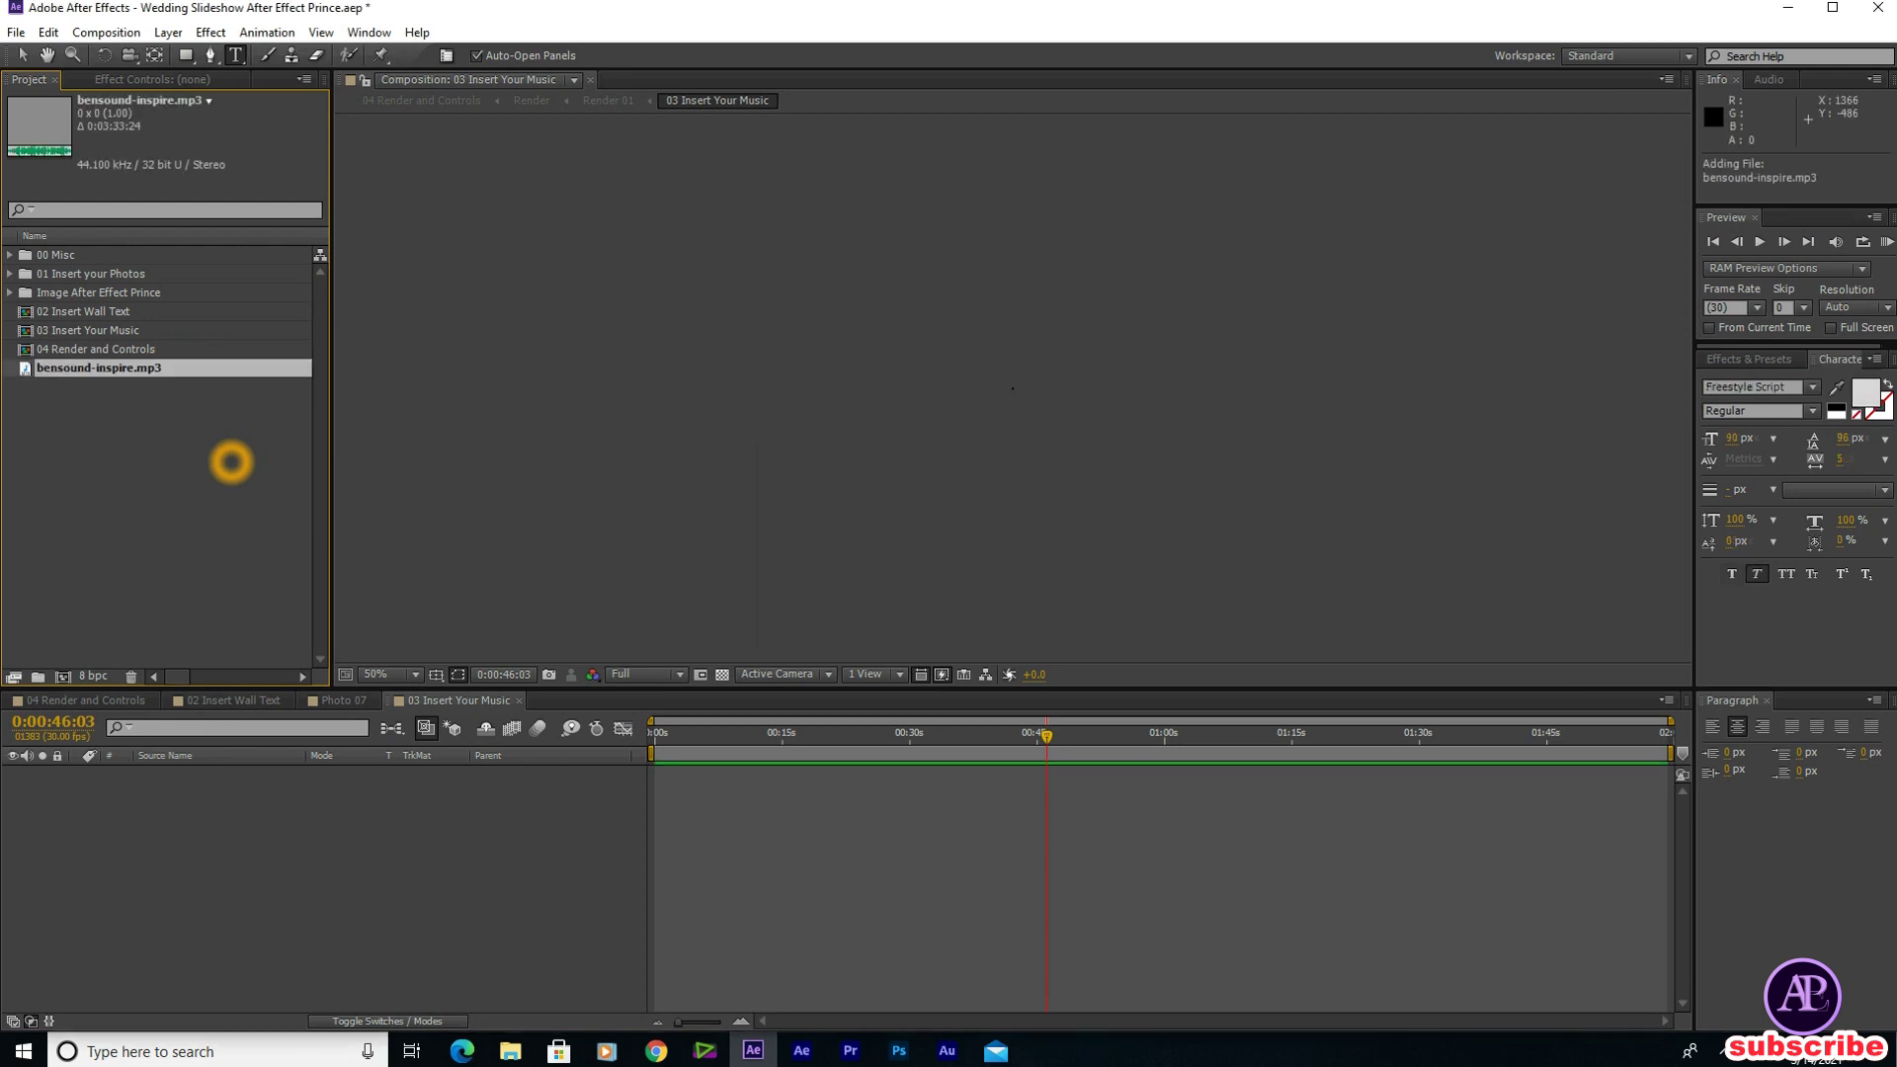
click(110, 373)
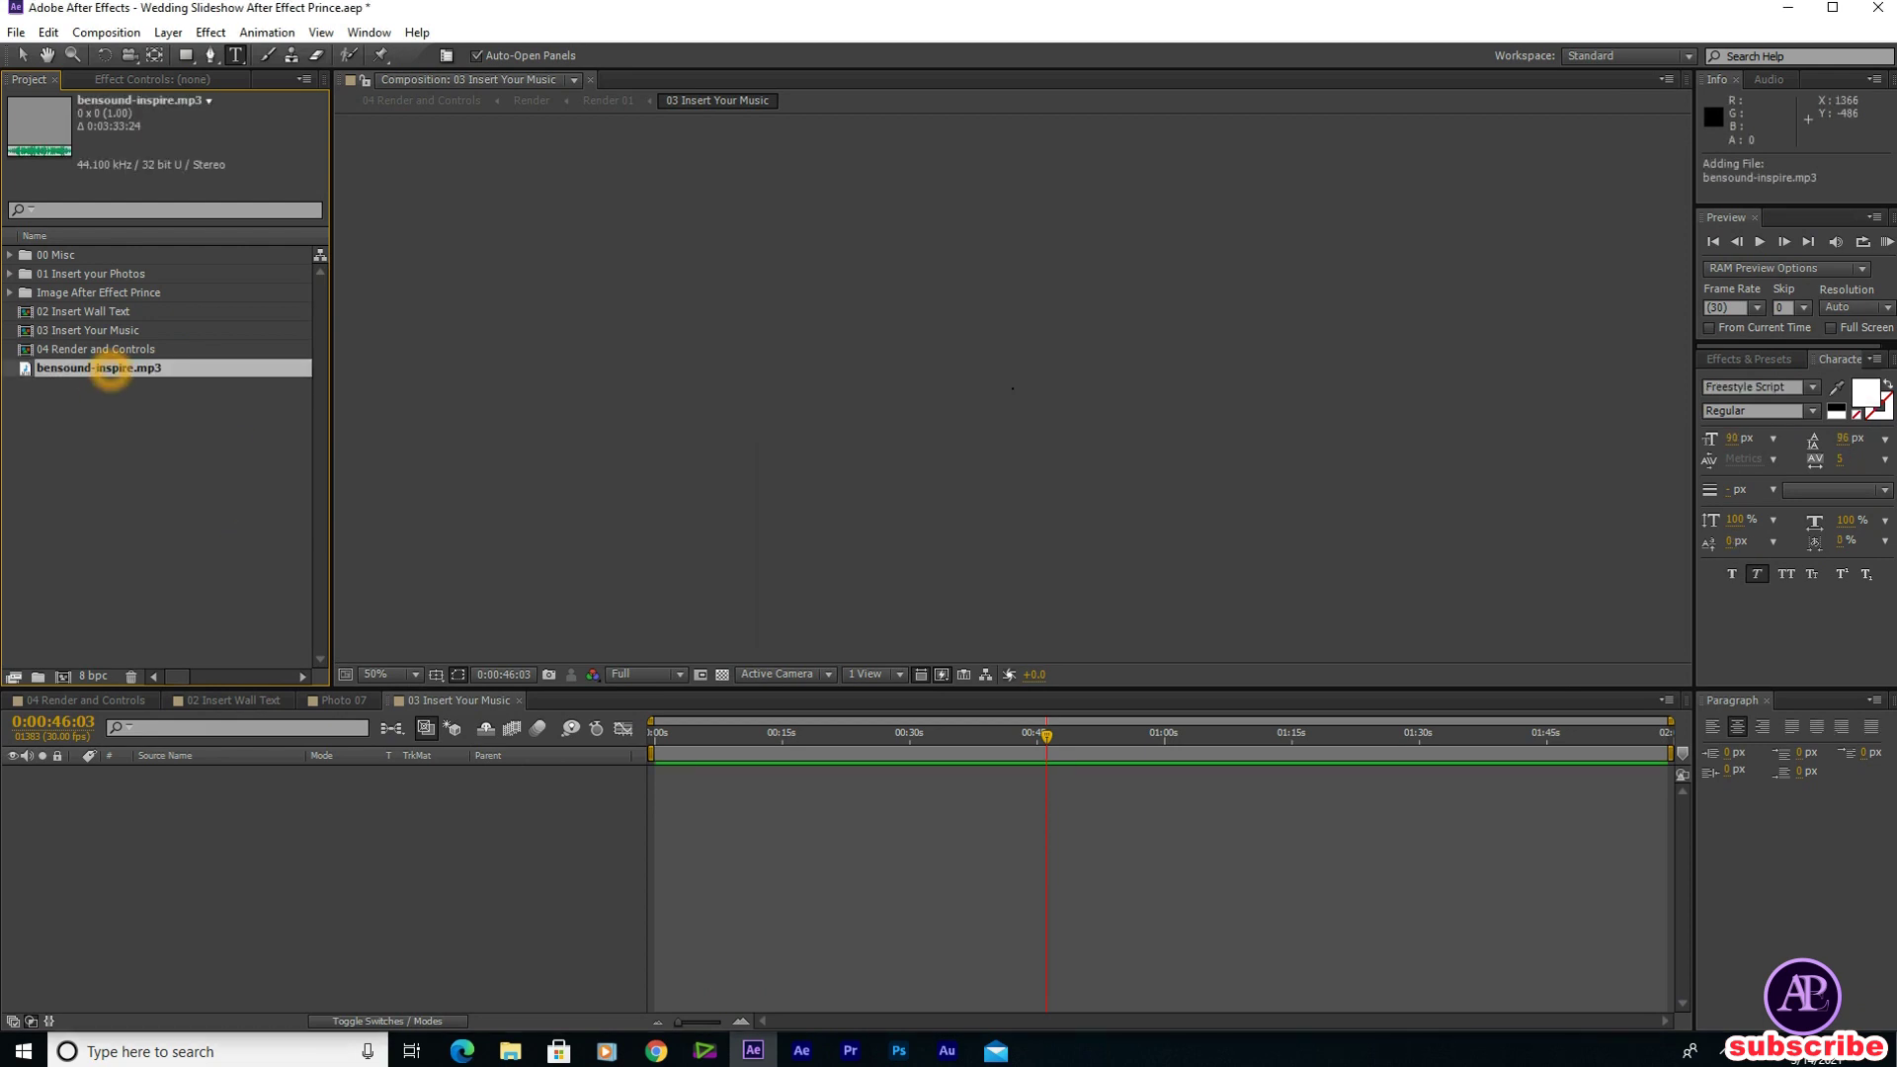
drag(110, 367, 172, 811)
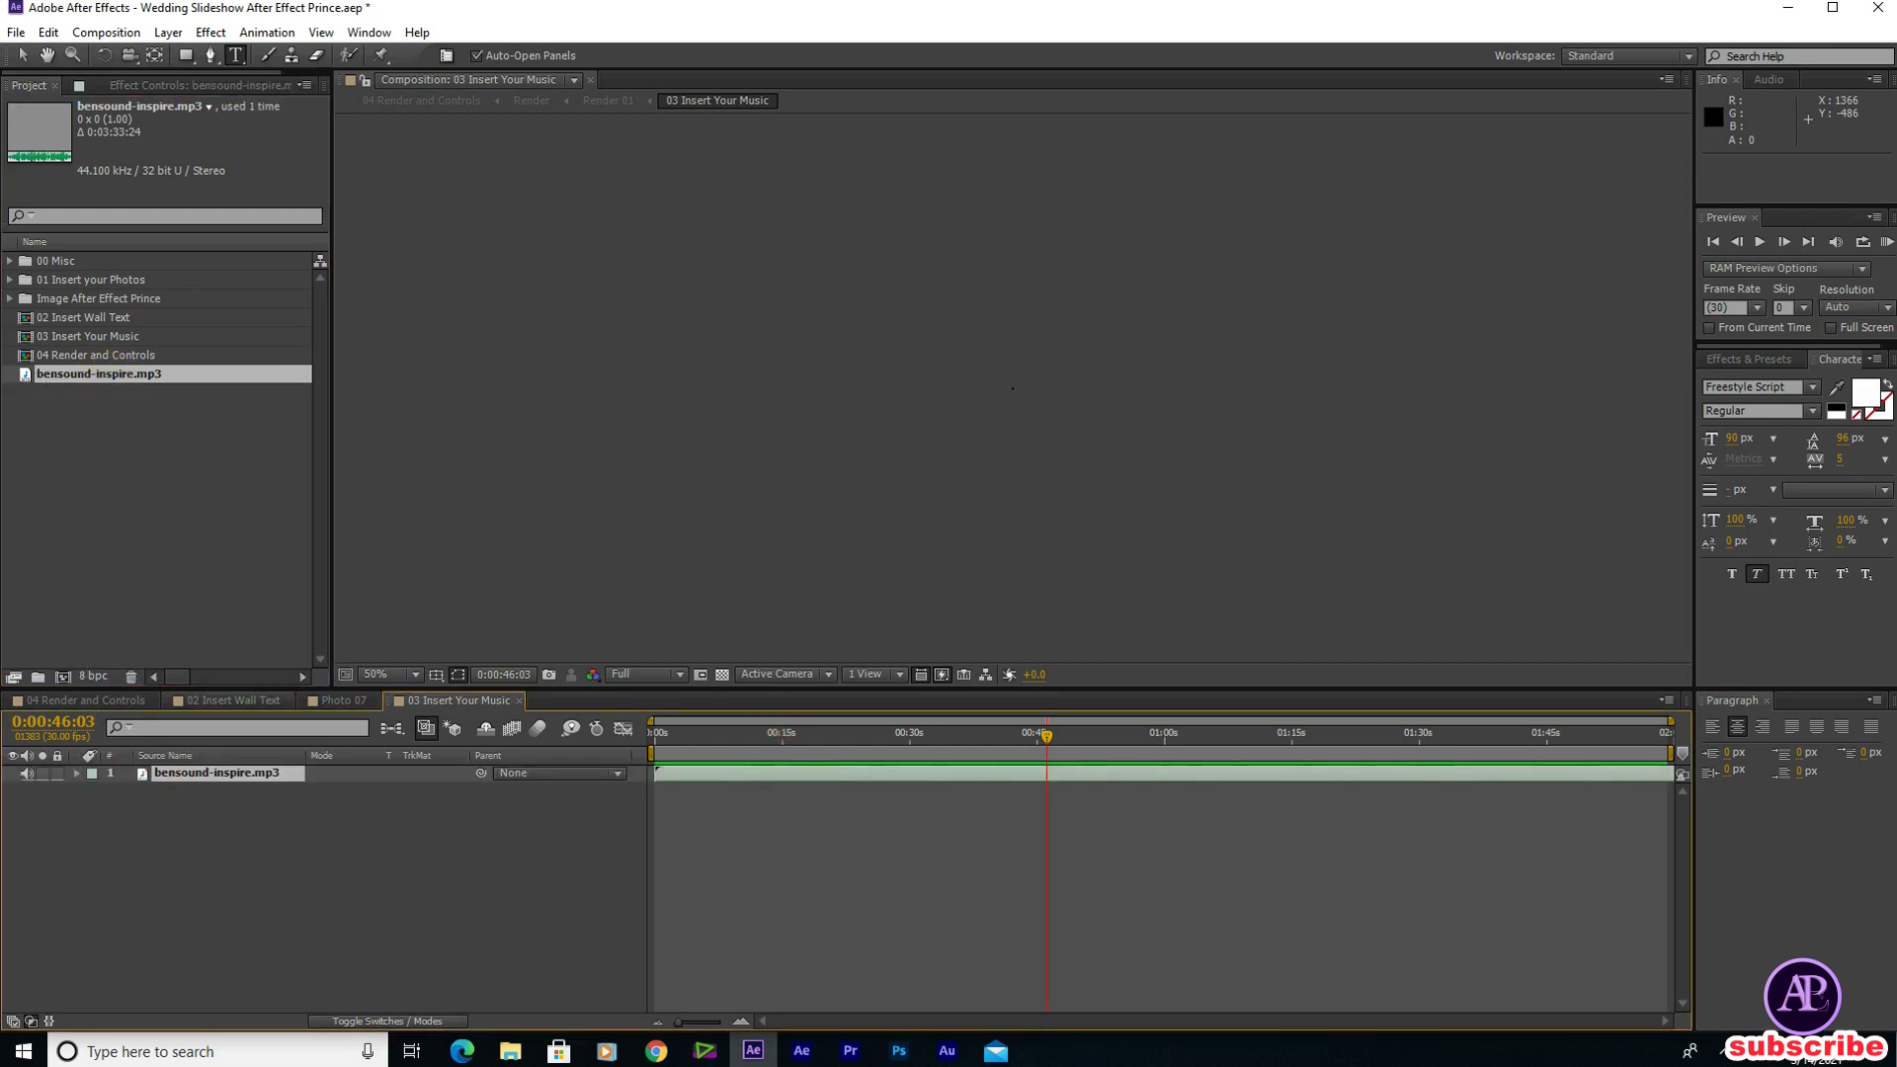
Add the 04 Render and Controls composition to the render queue for export
click(129, 698)
click(1134, 732)
click(1297, 733)
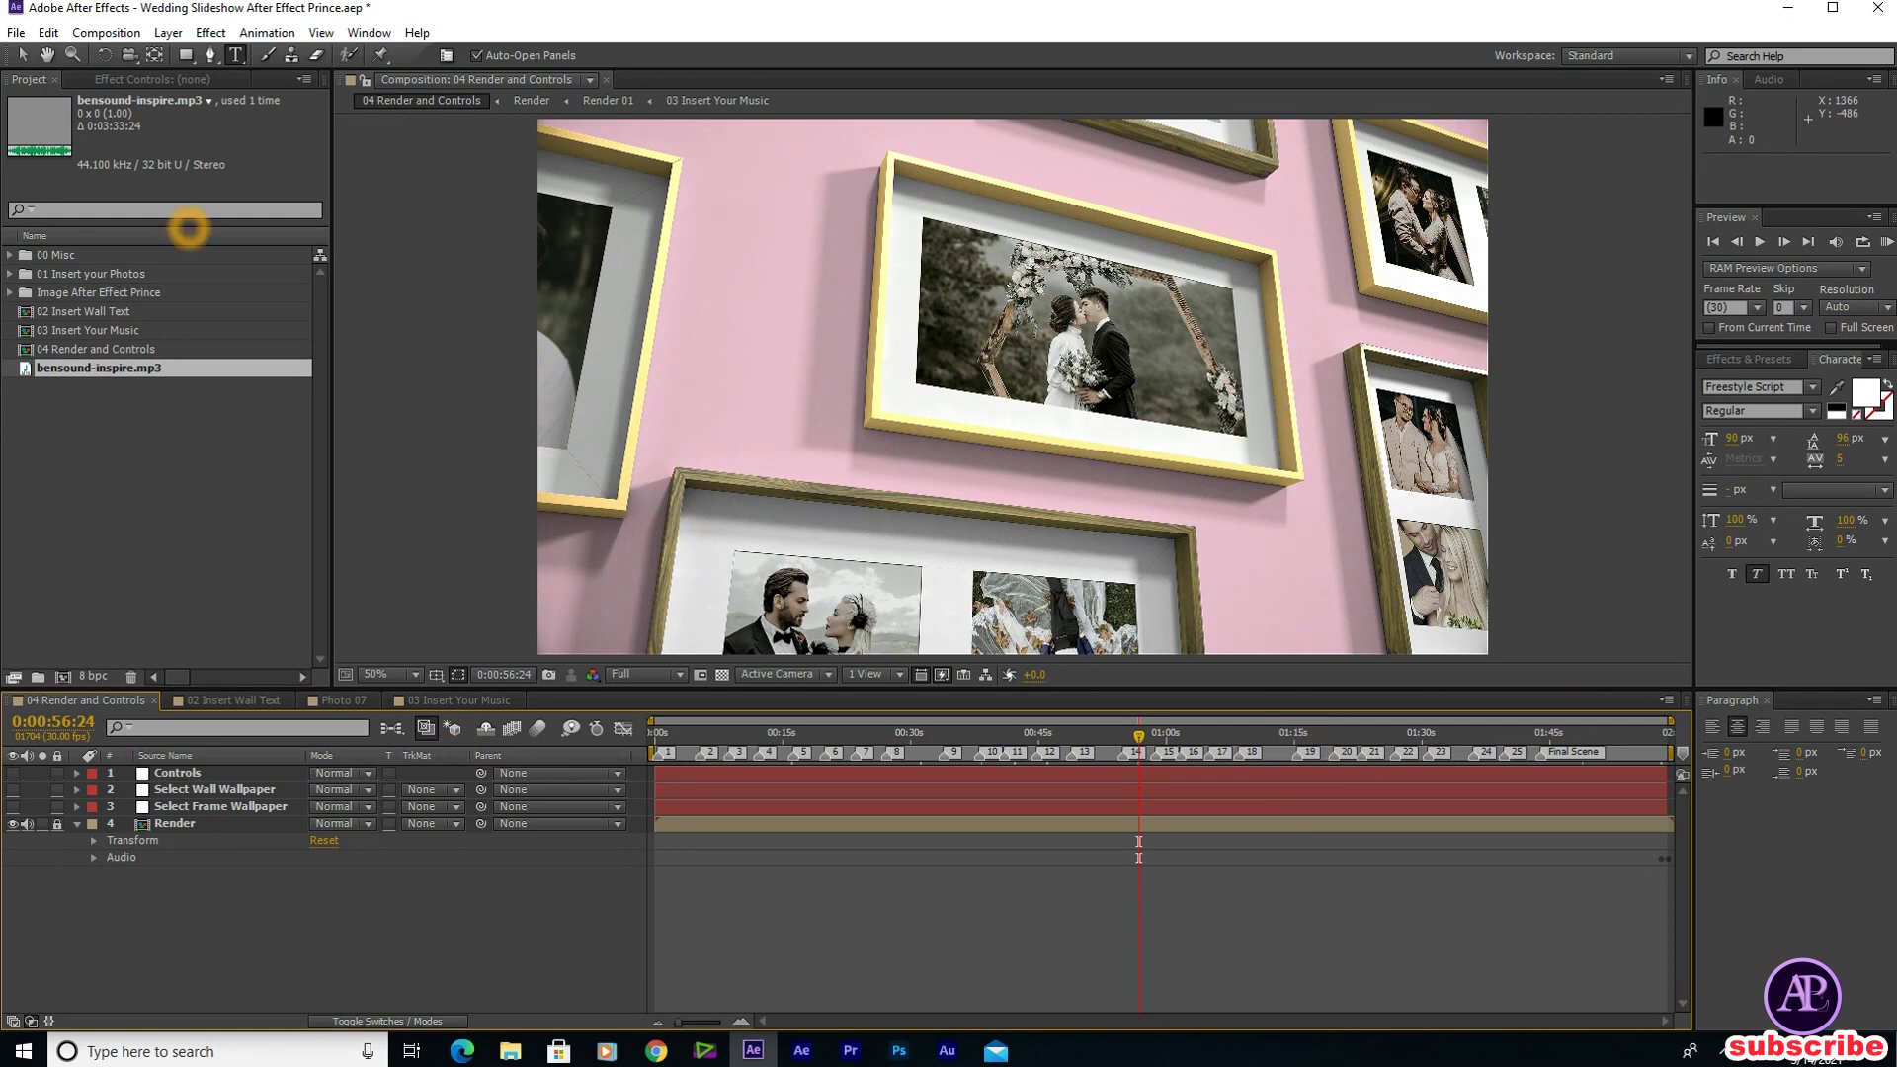
click(16, 33)
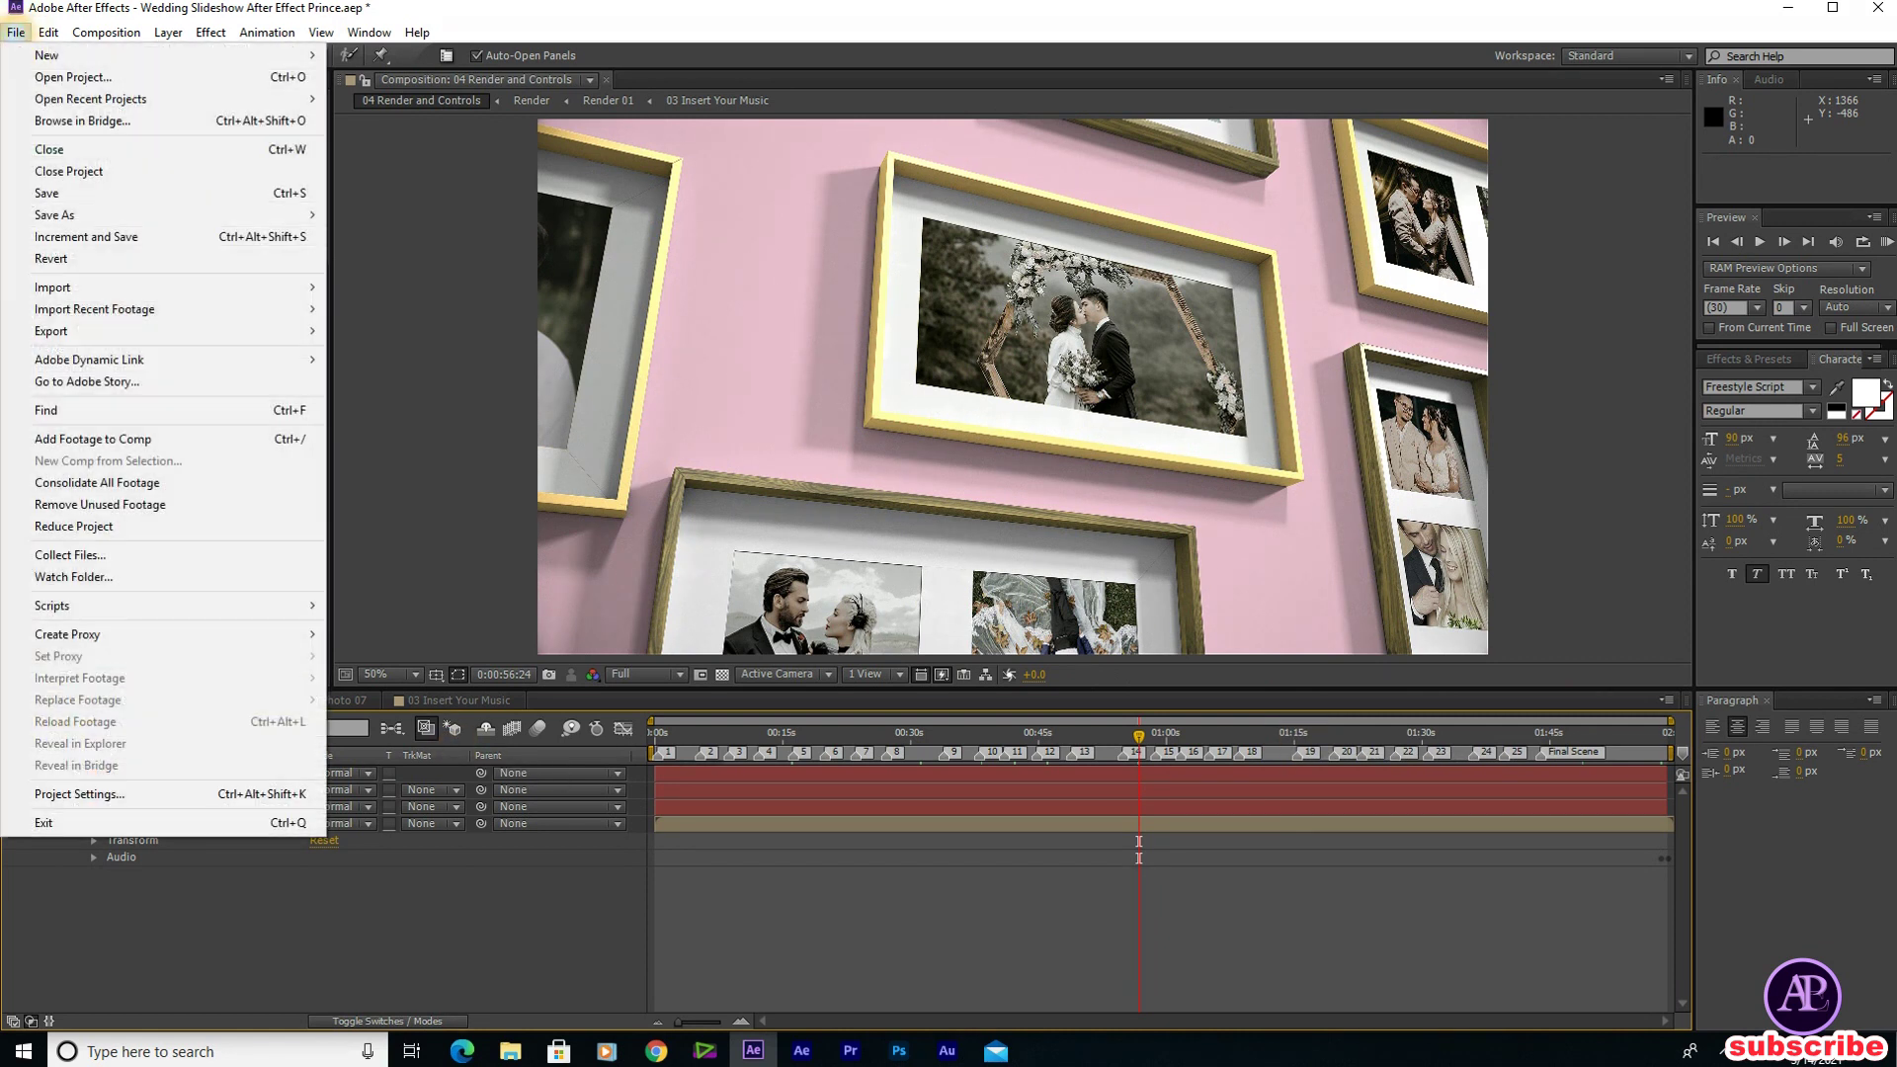
mouse_move(316, 331)
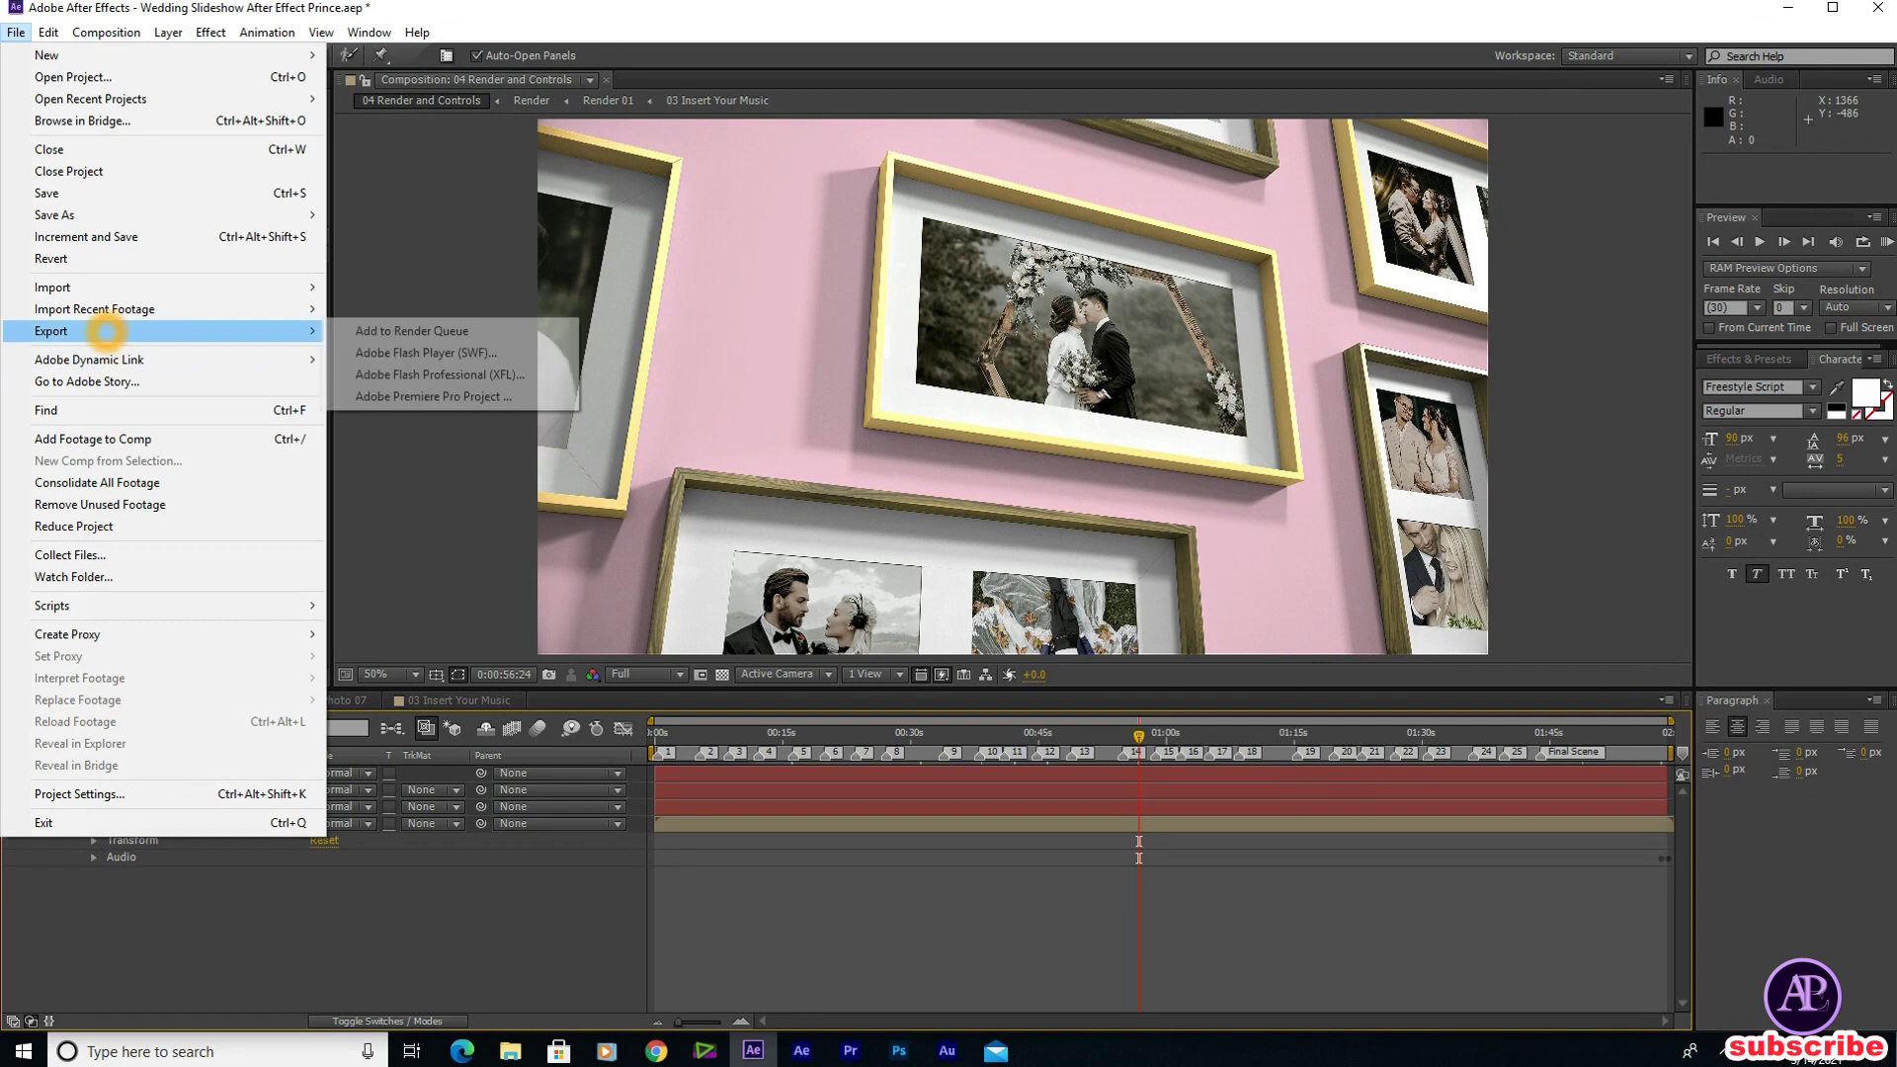
click(382, 322)
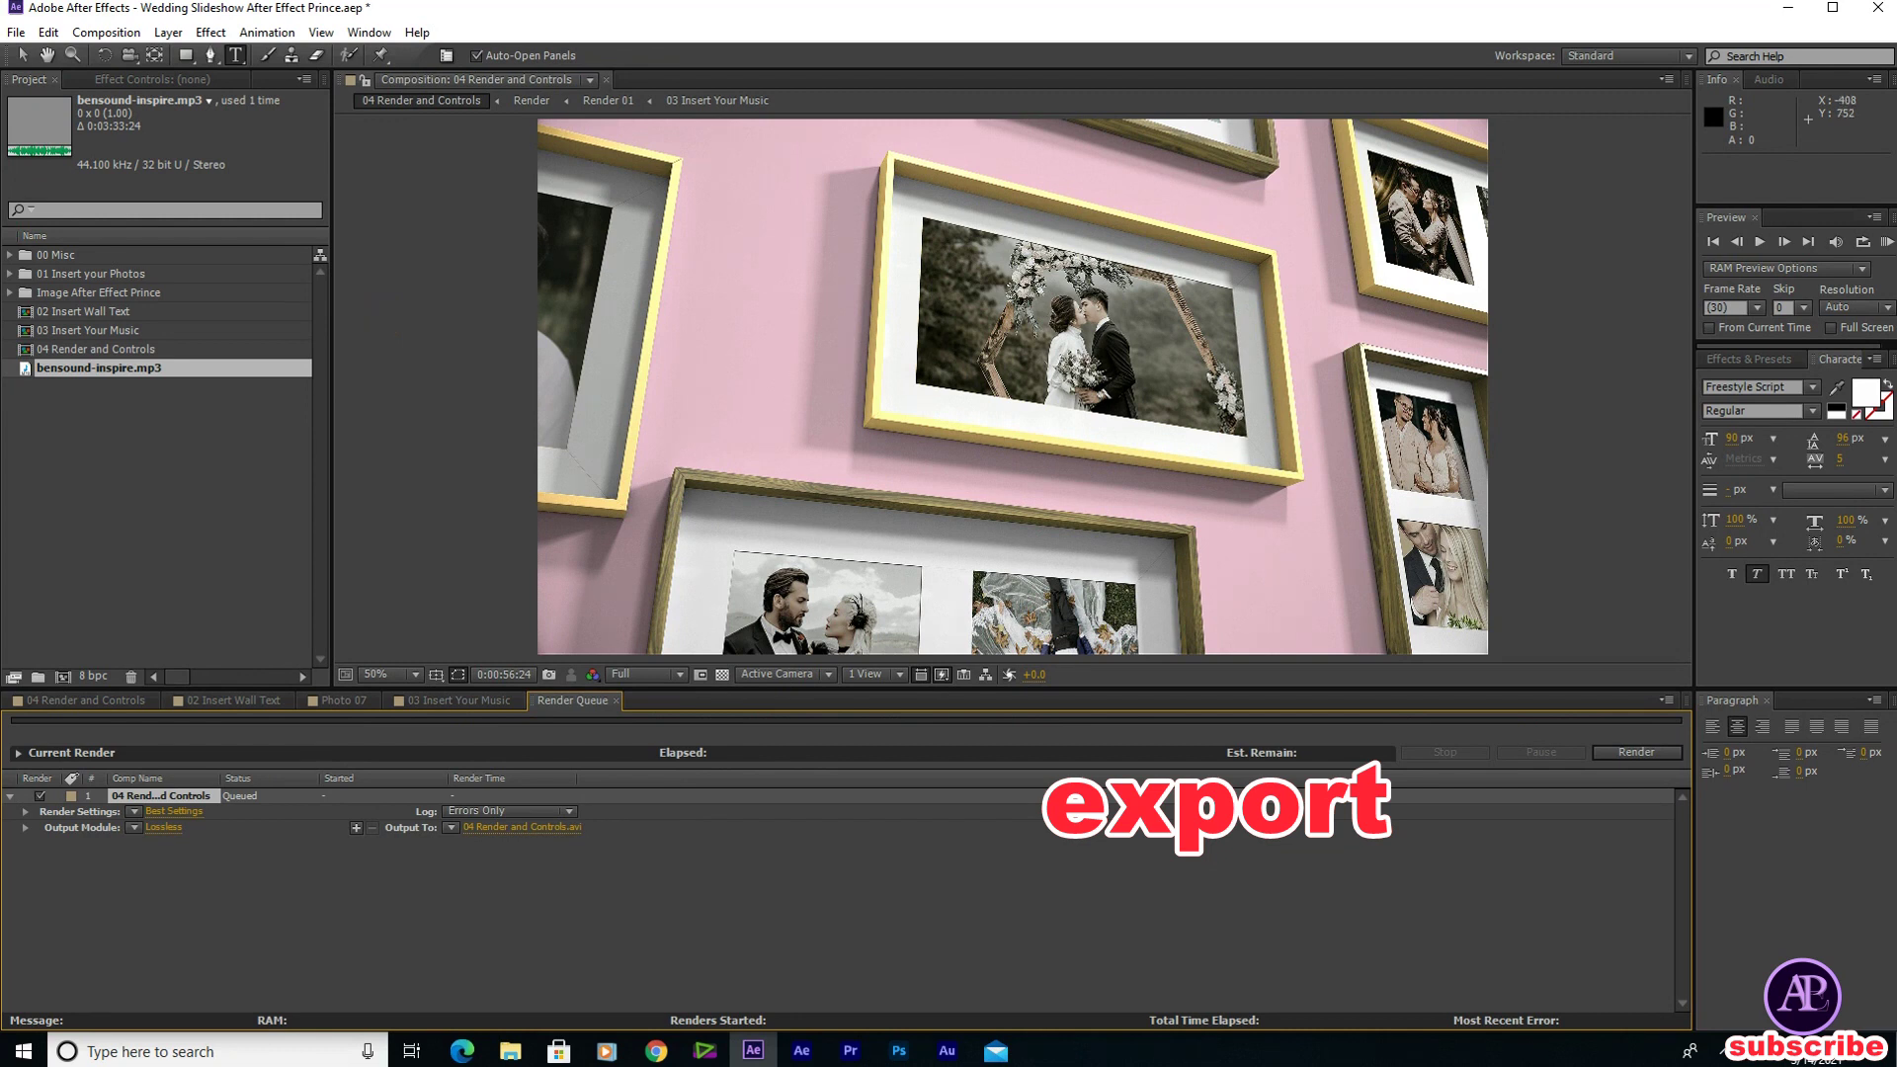
Set the queued composition's output module to H.264 format with audio output enabled
click(170, 828)
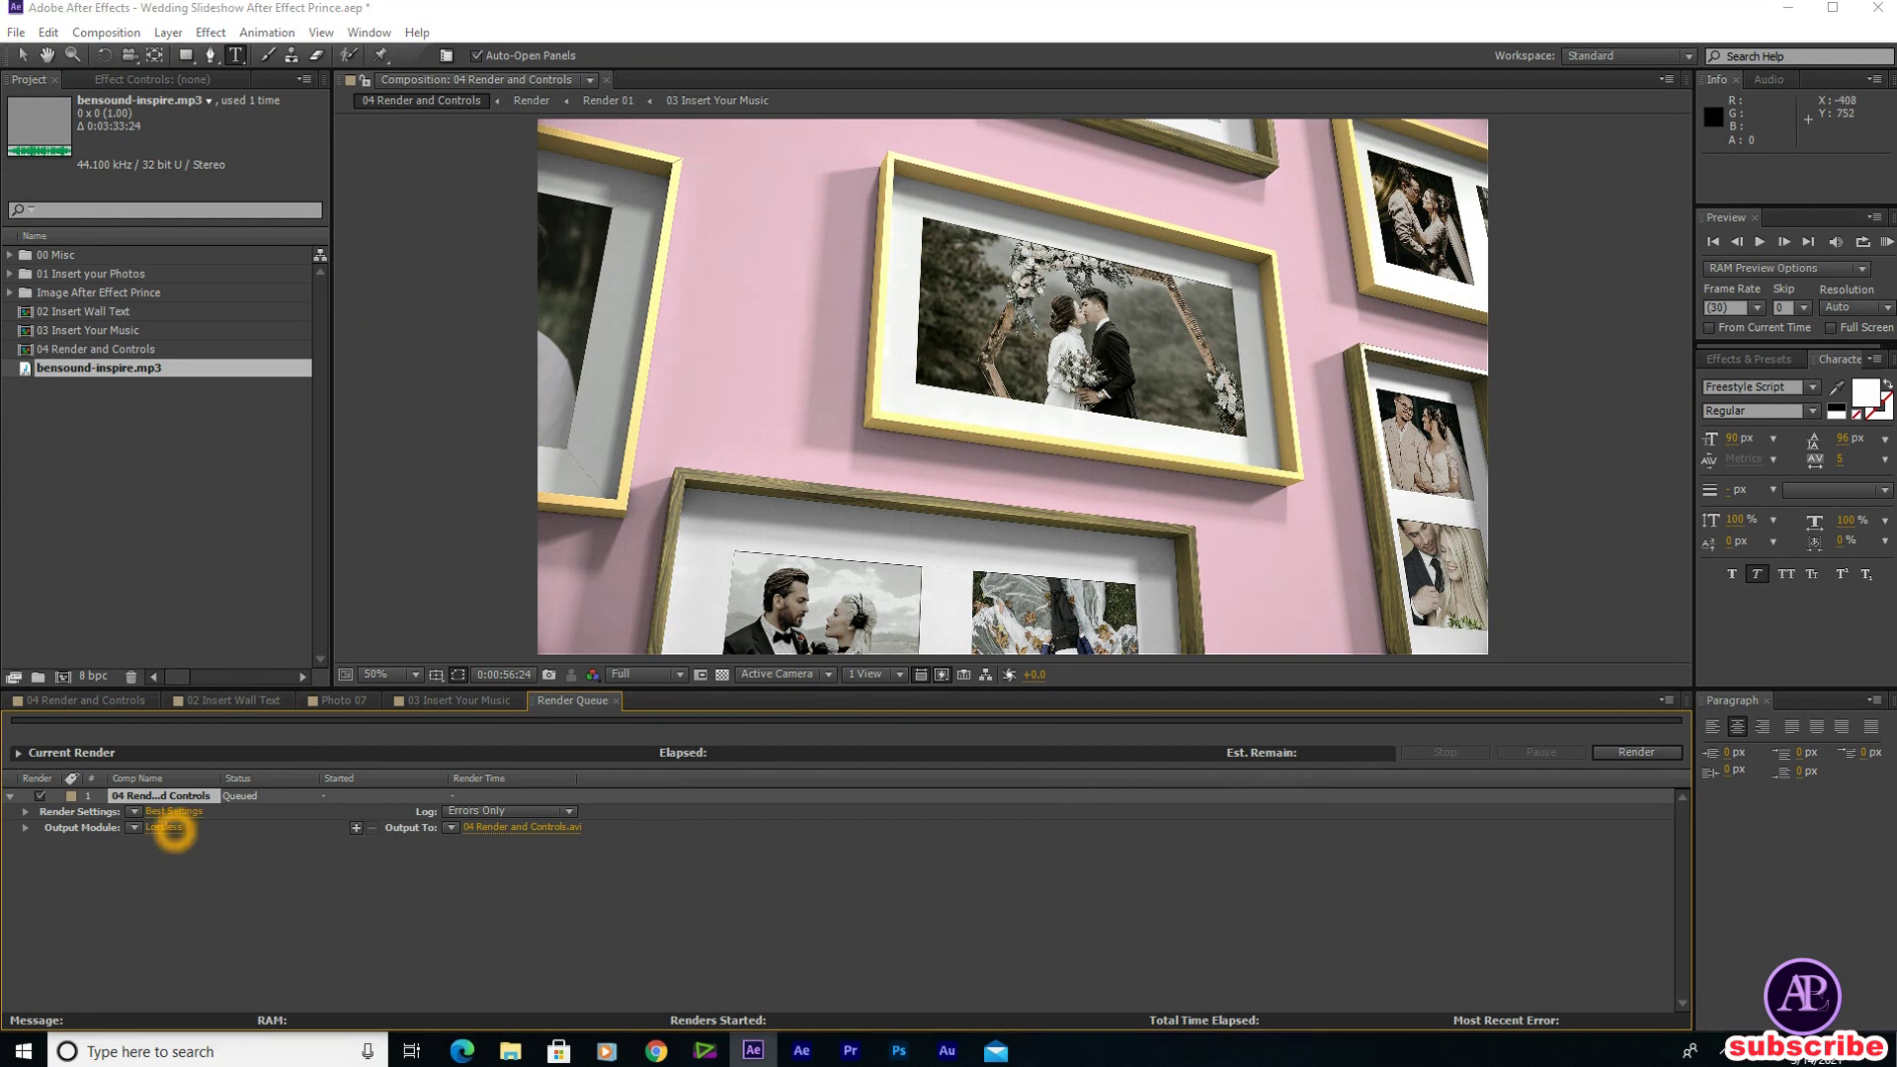
click(173, 829)
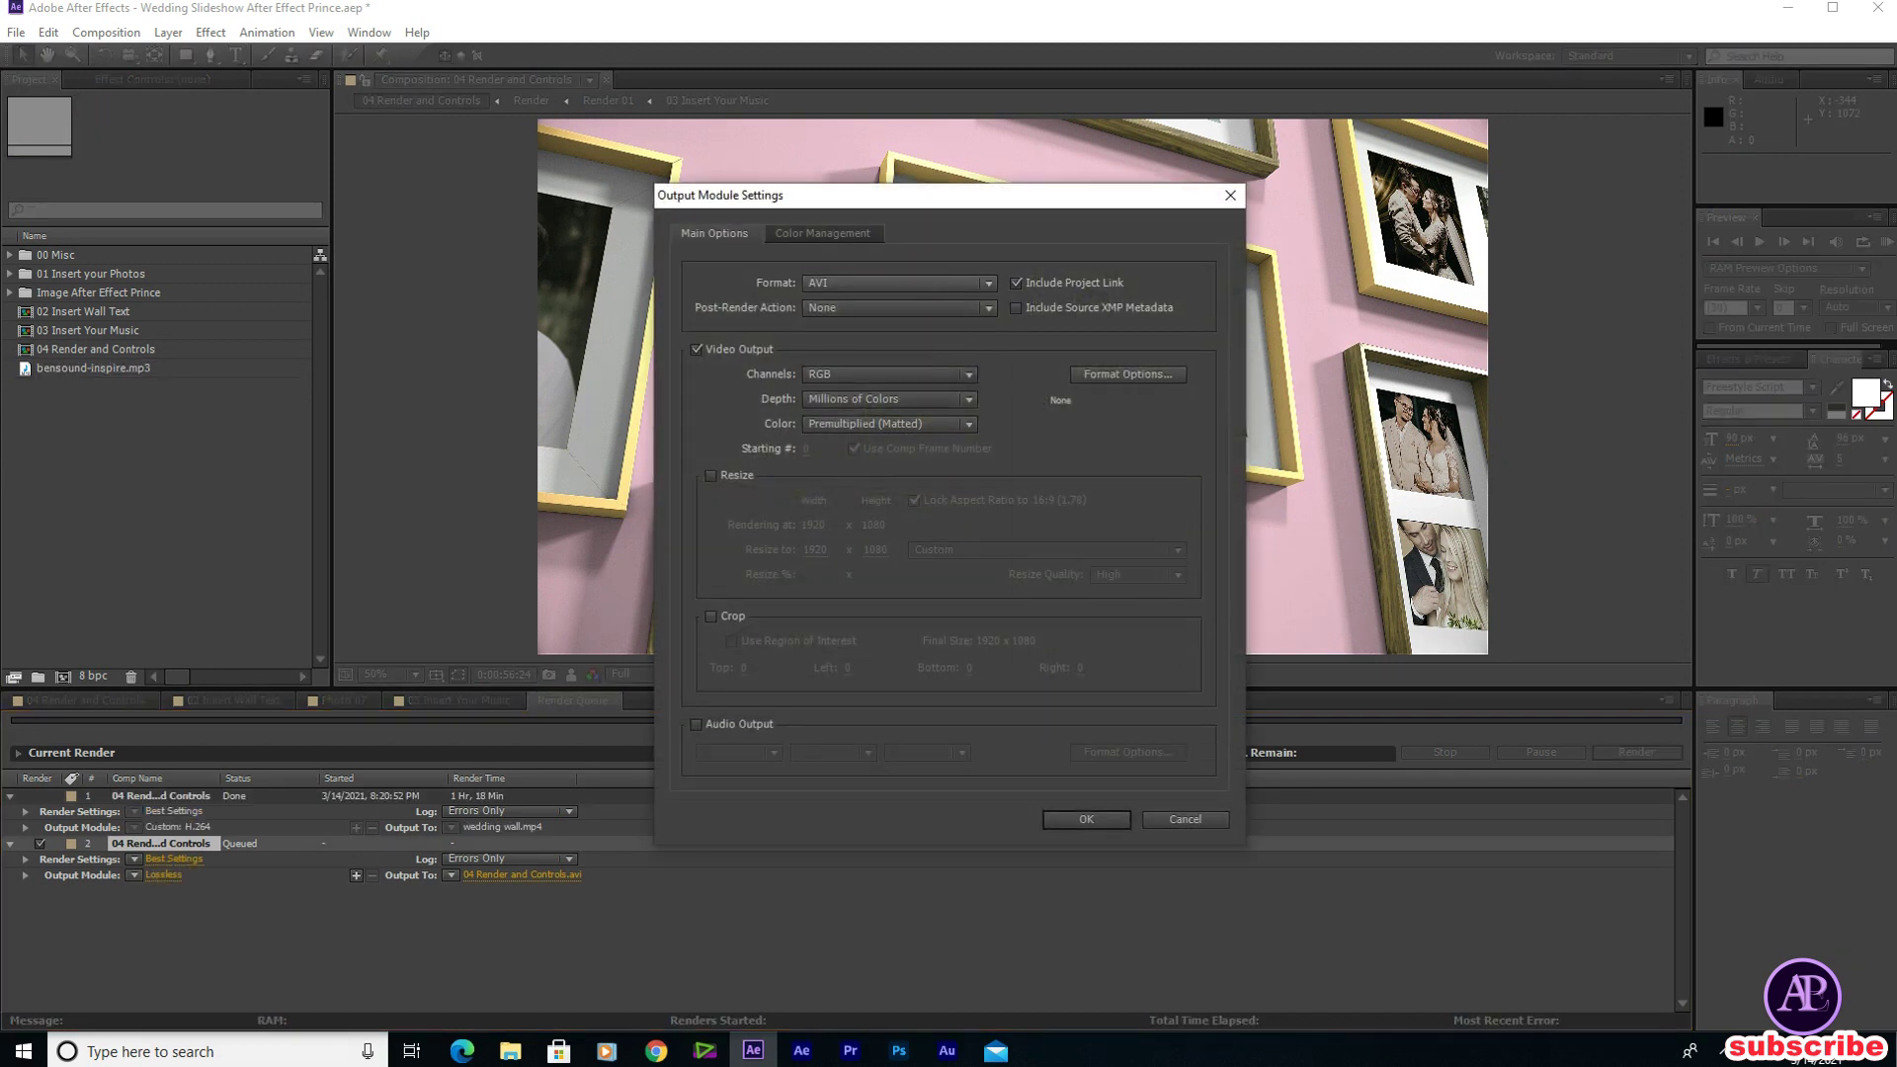
click(899, 282)
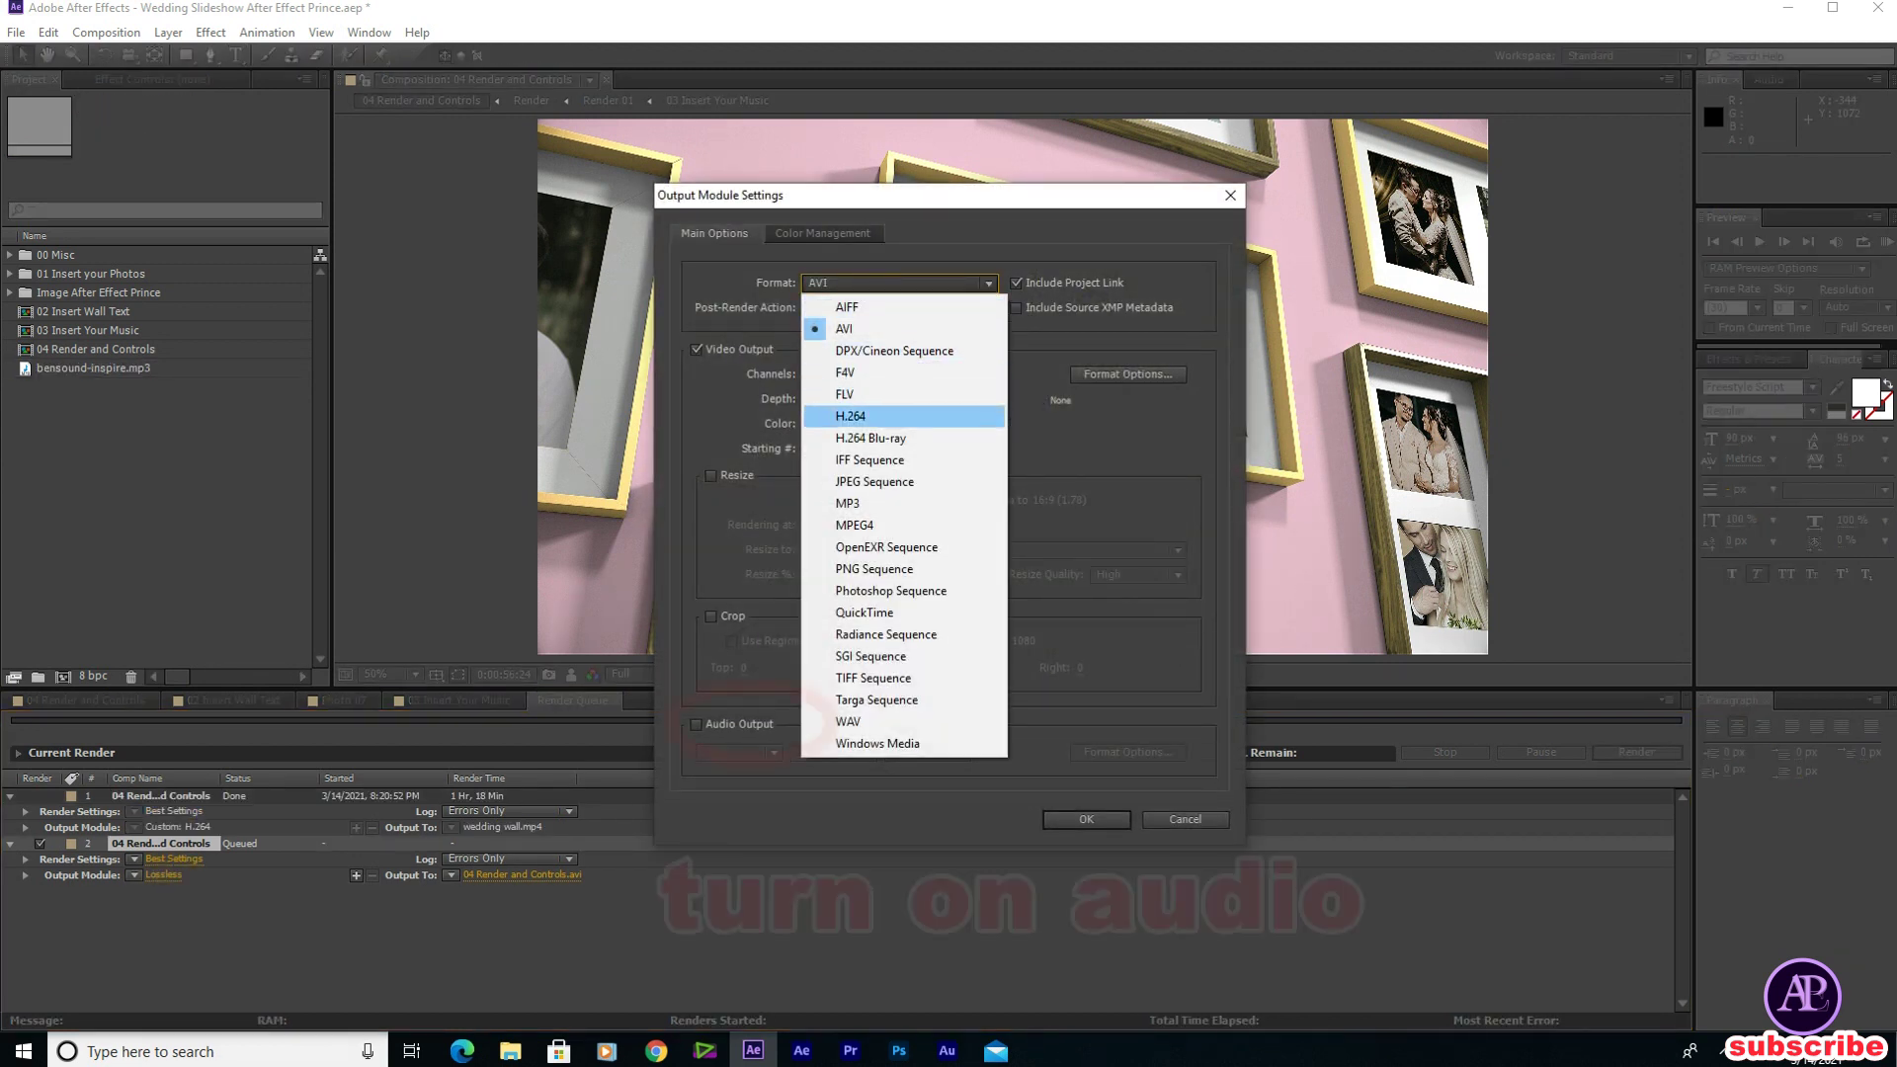
click(889, 395)
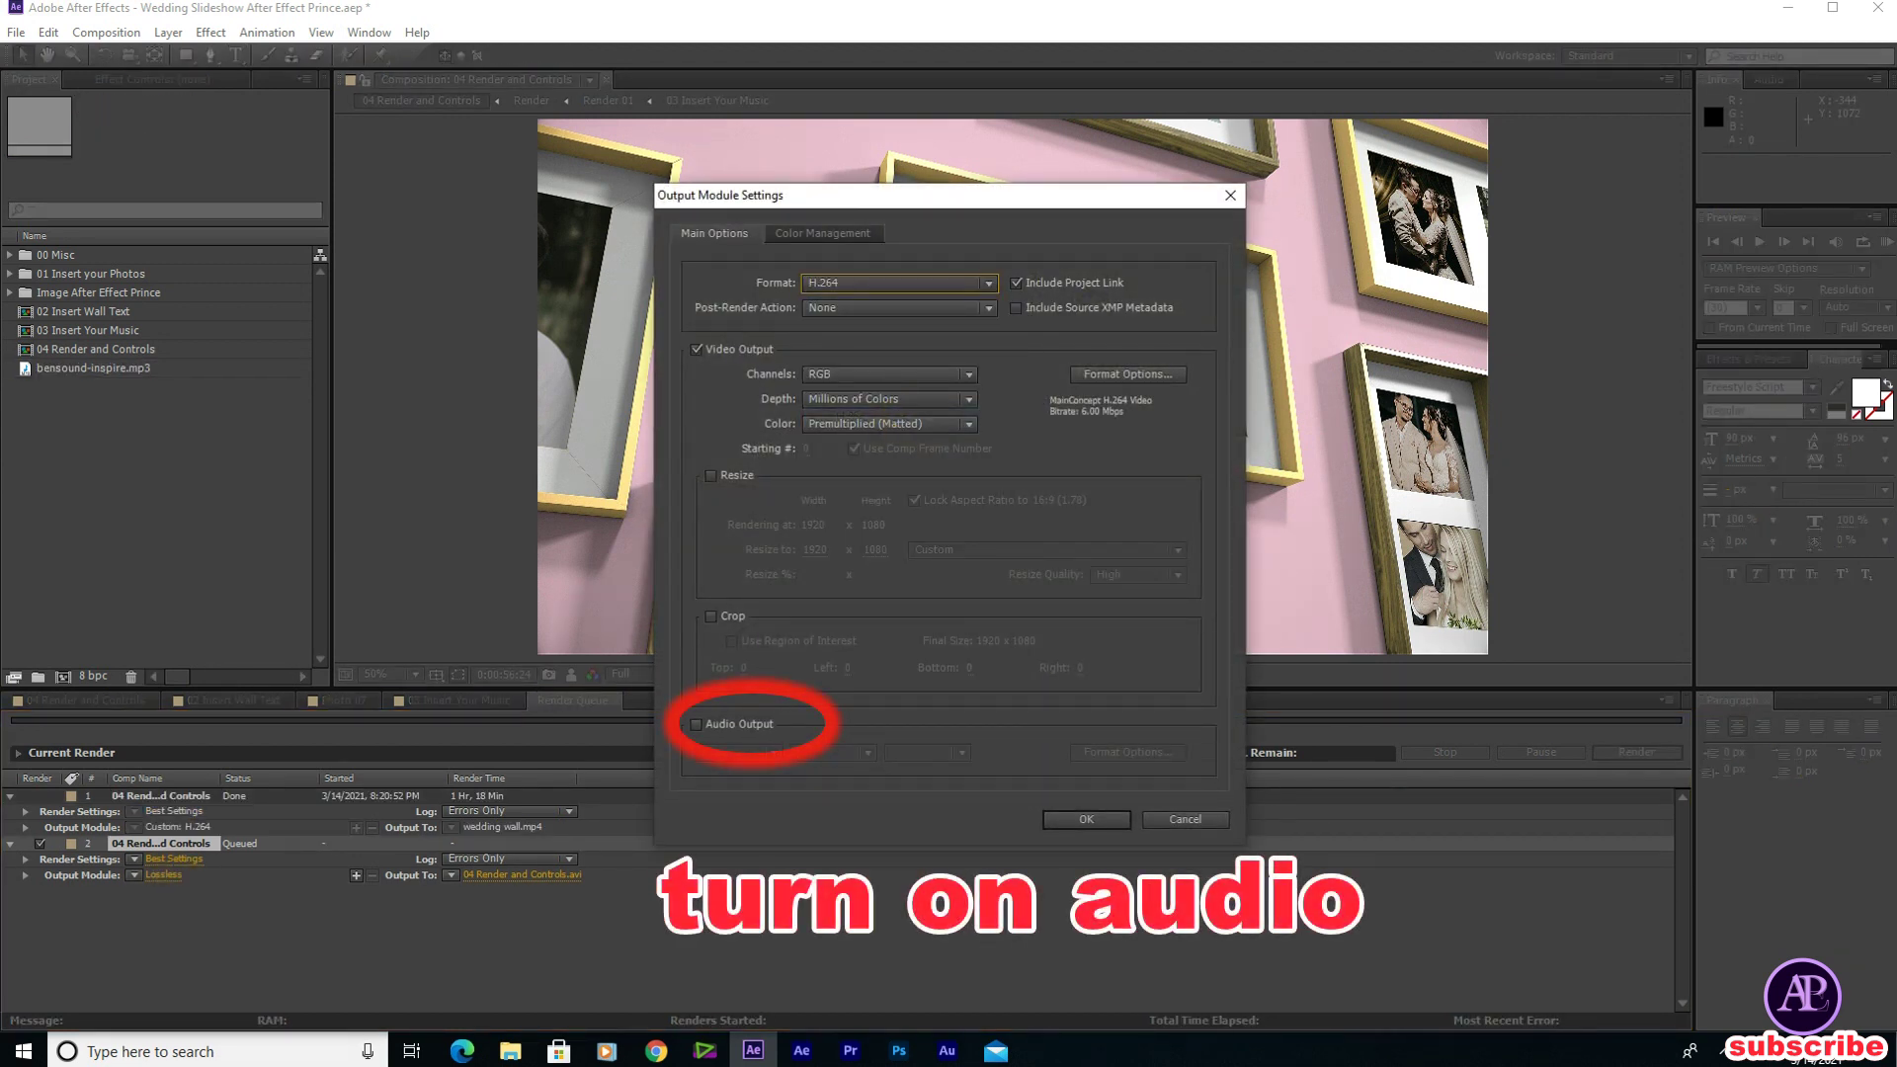
click(699, 724)
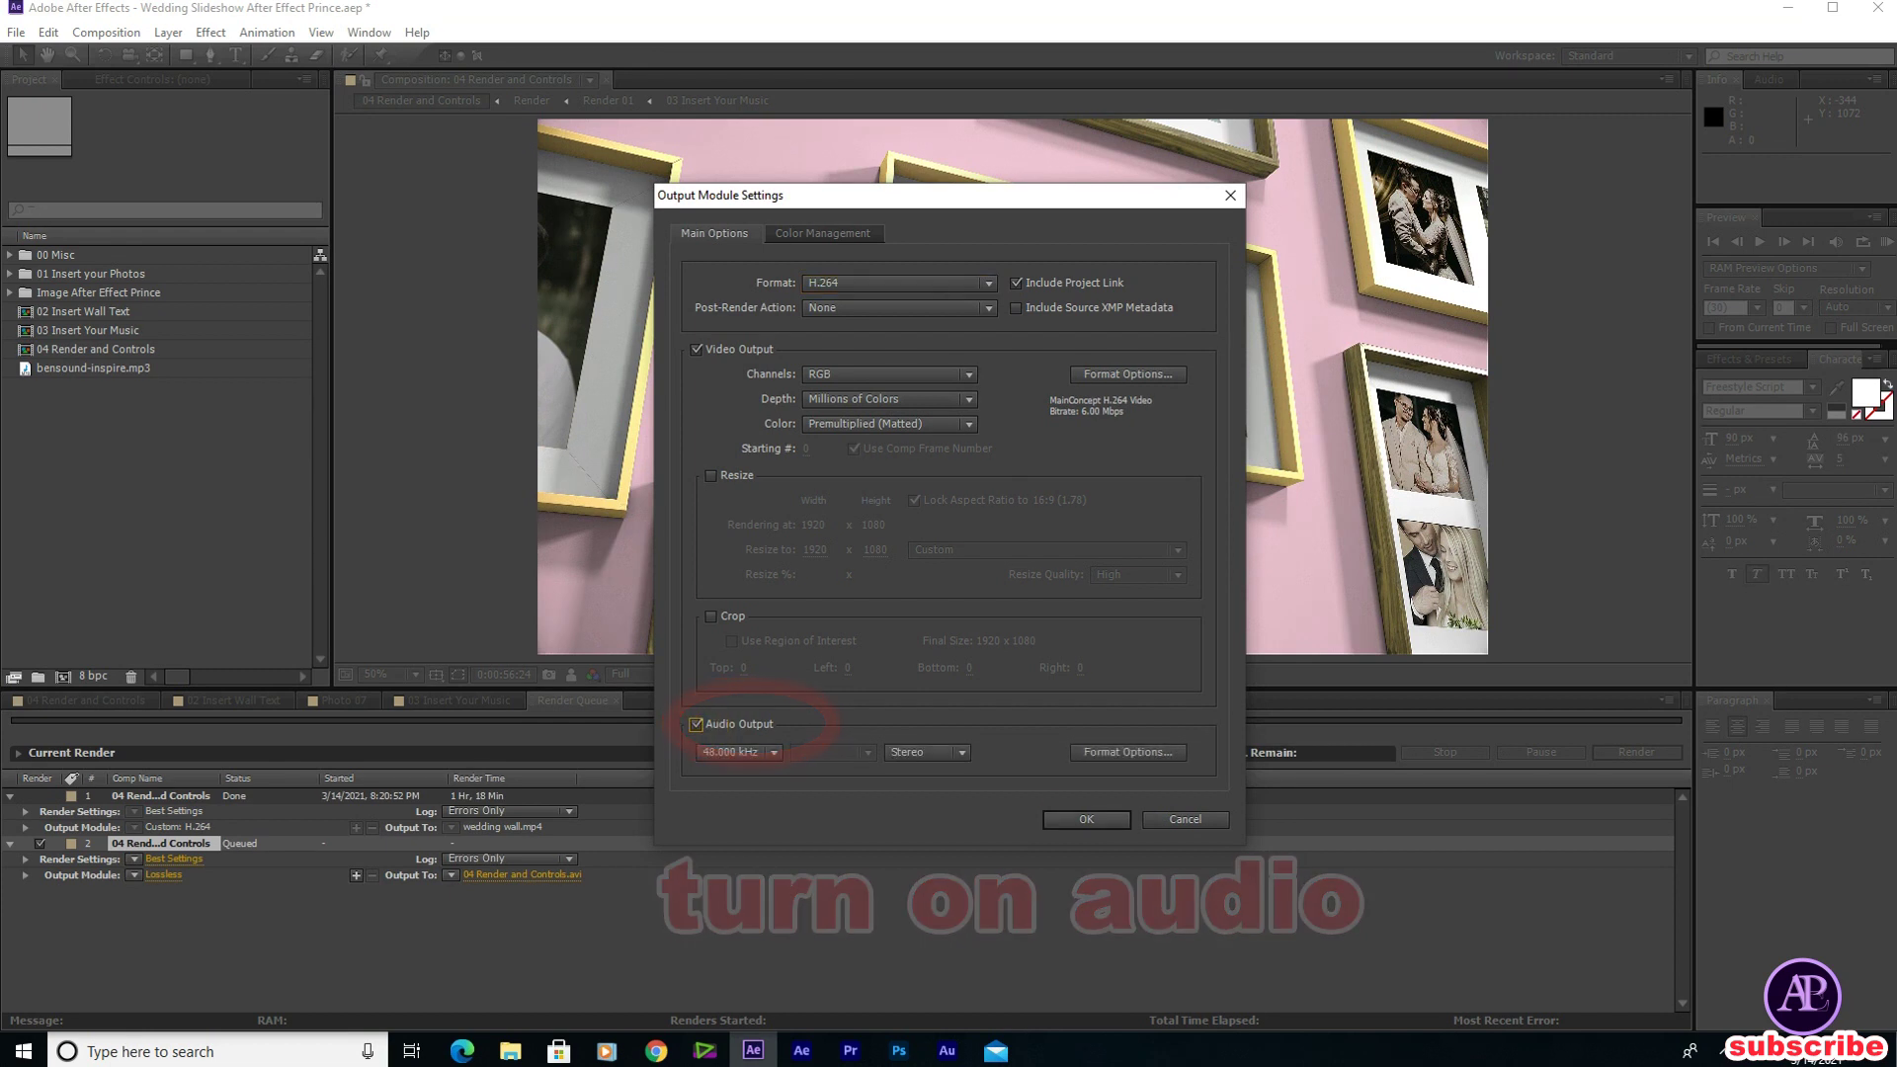
click(1059, 819)
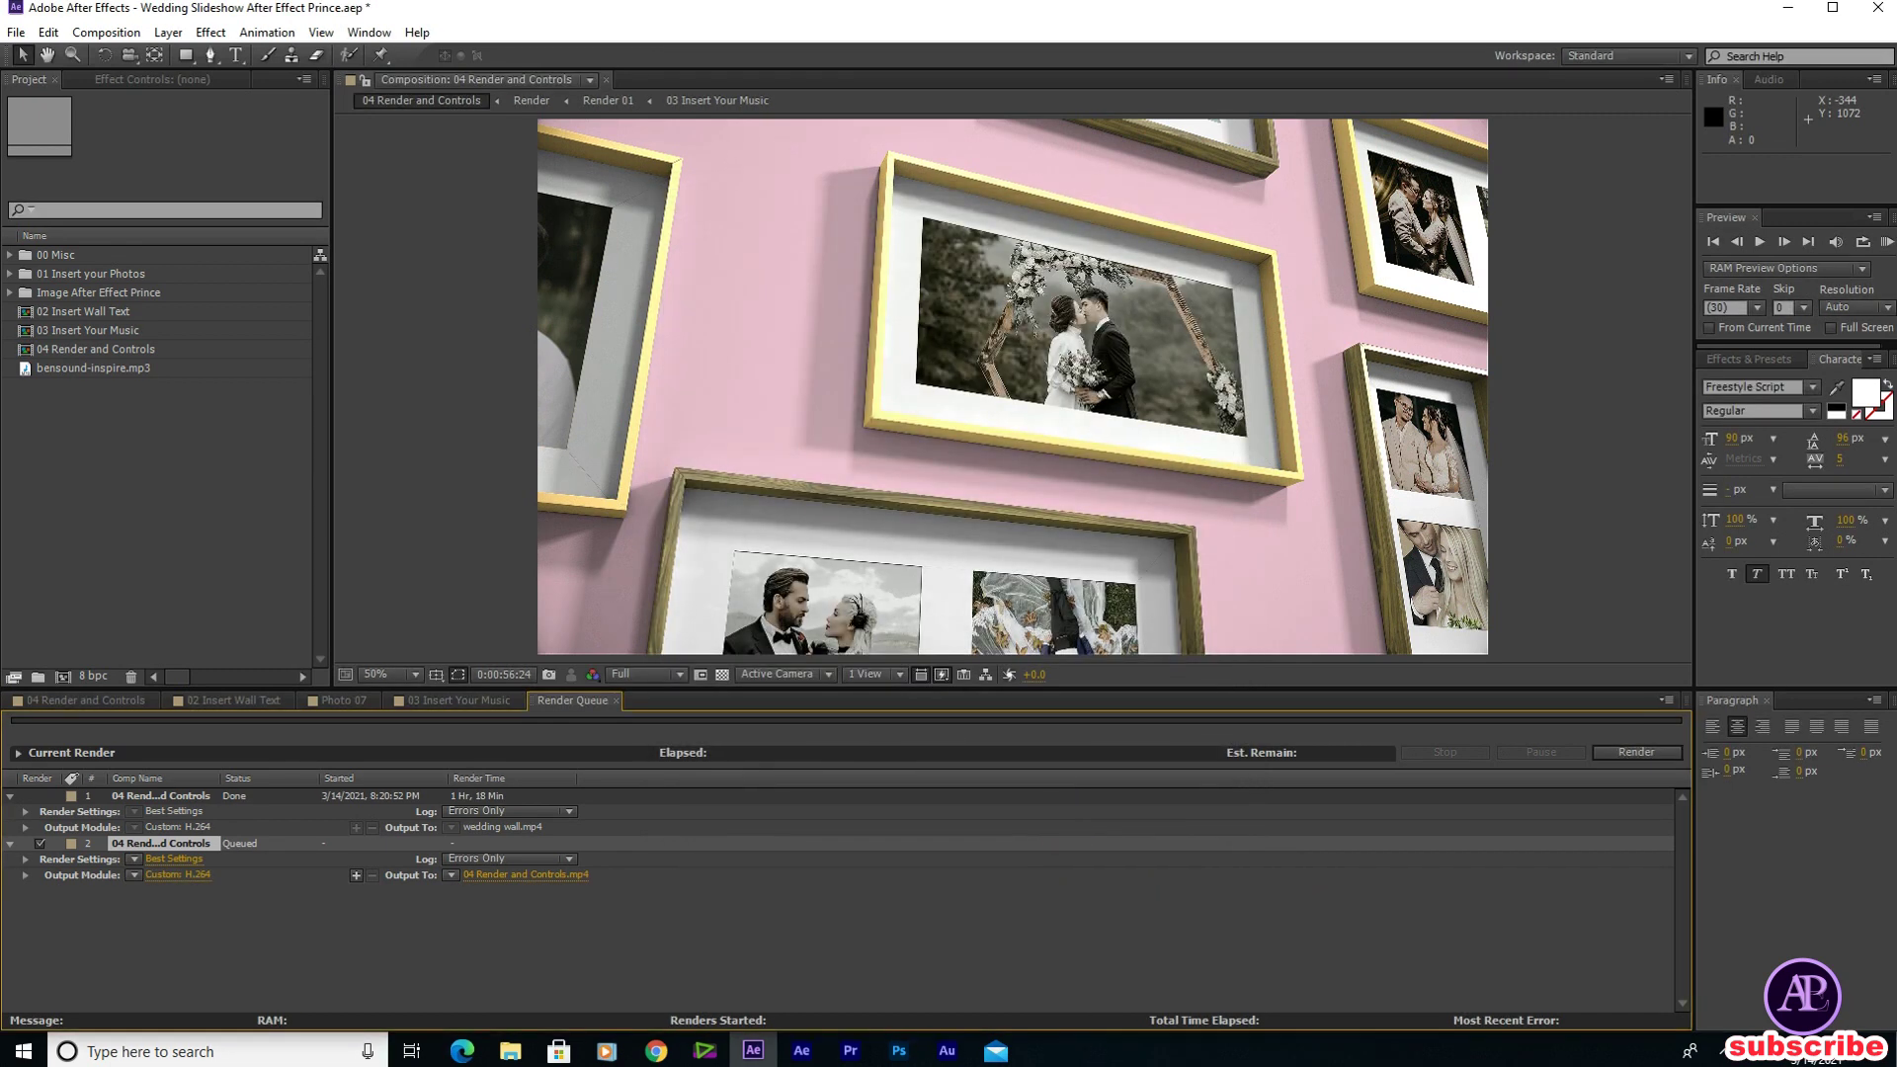
Save the output movie as "wedding wall memory" in the youtube folder and start rendering it
click(567, 880)
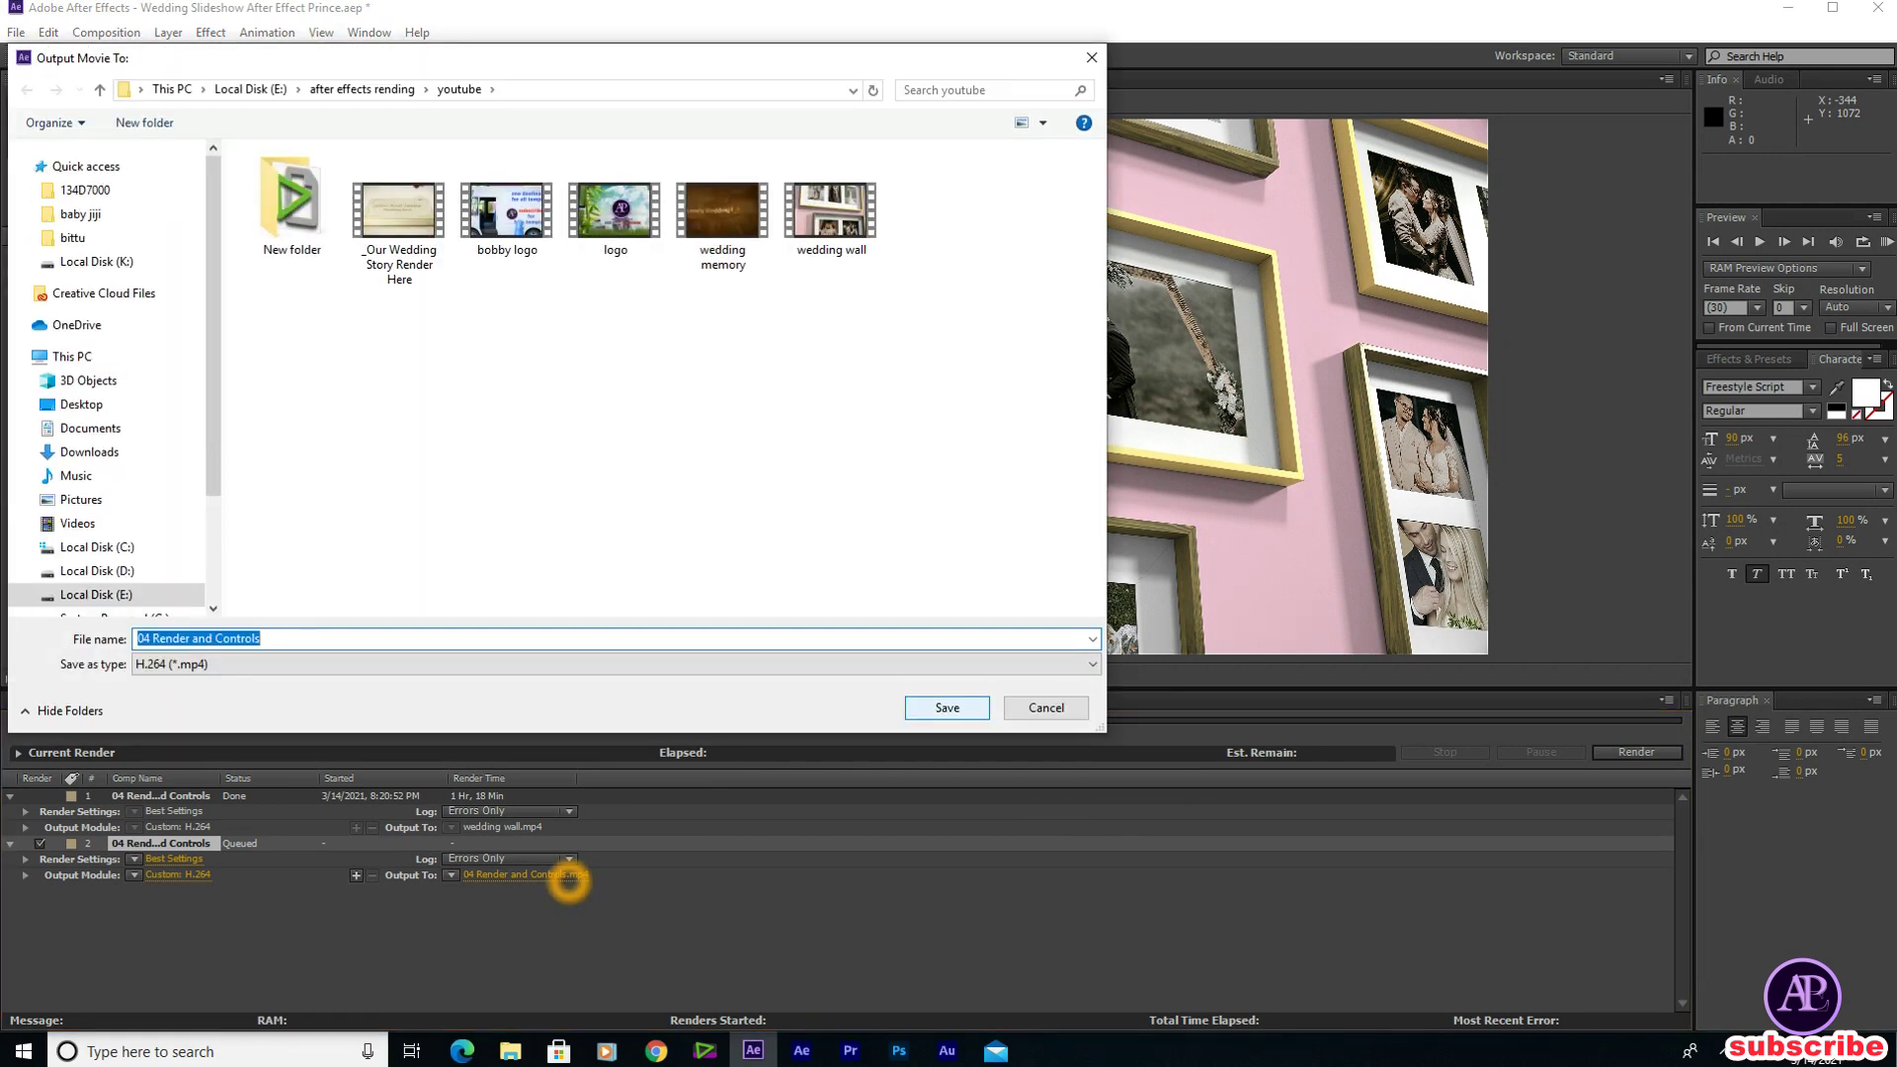
text(weddi)
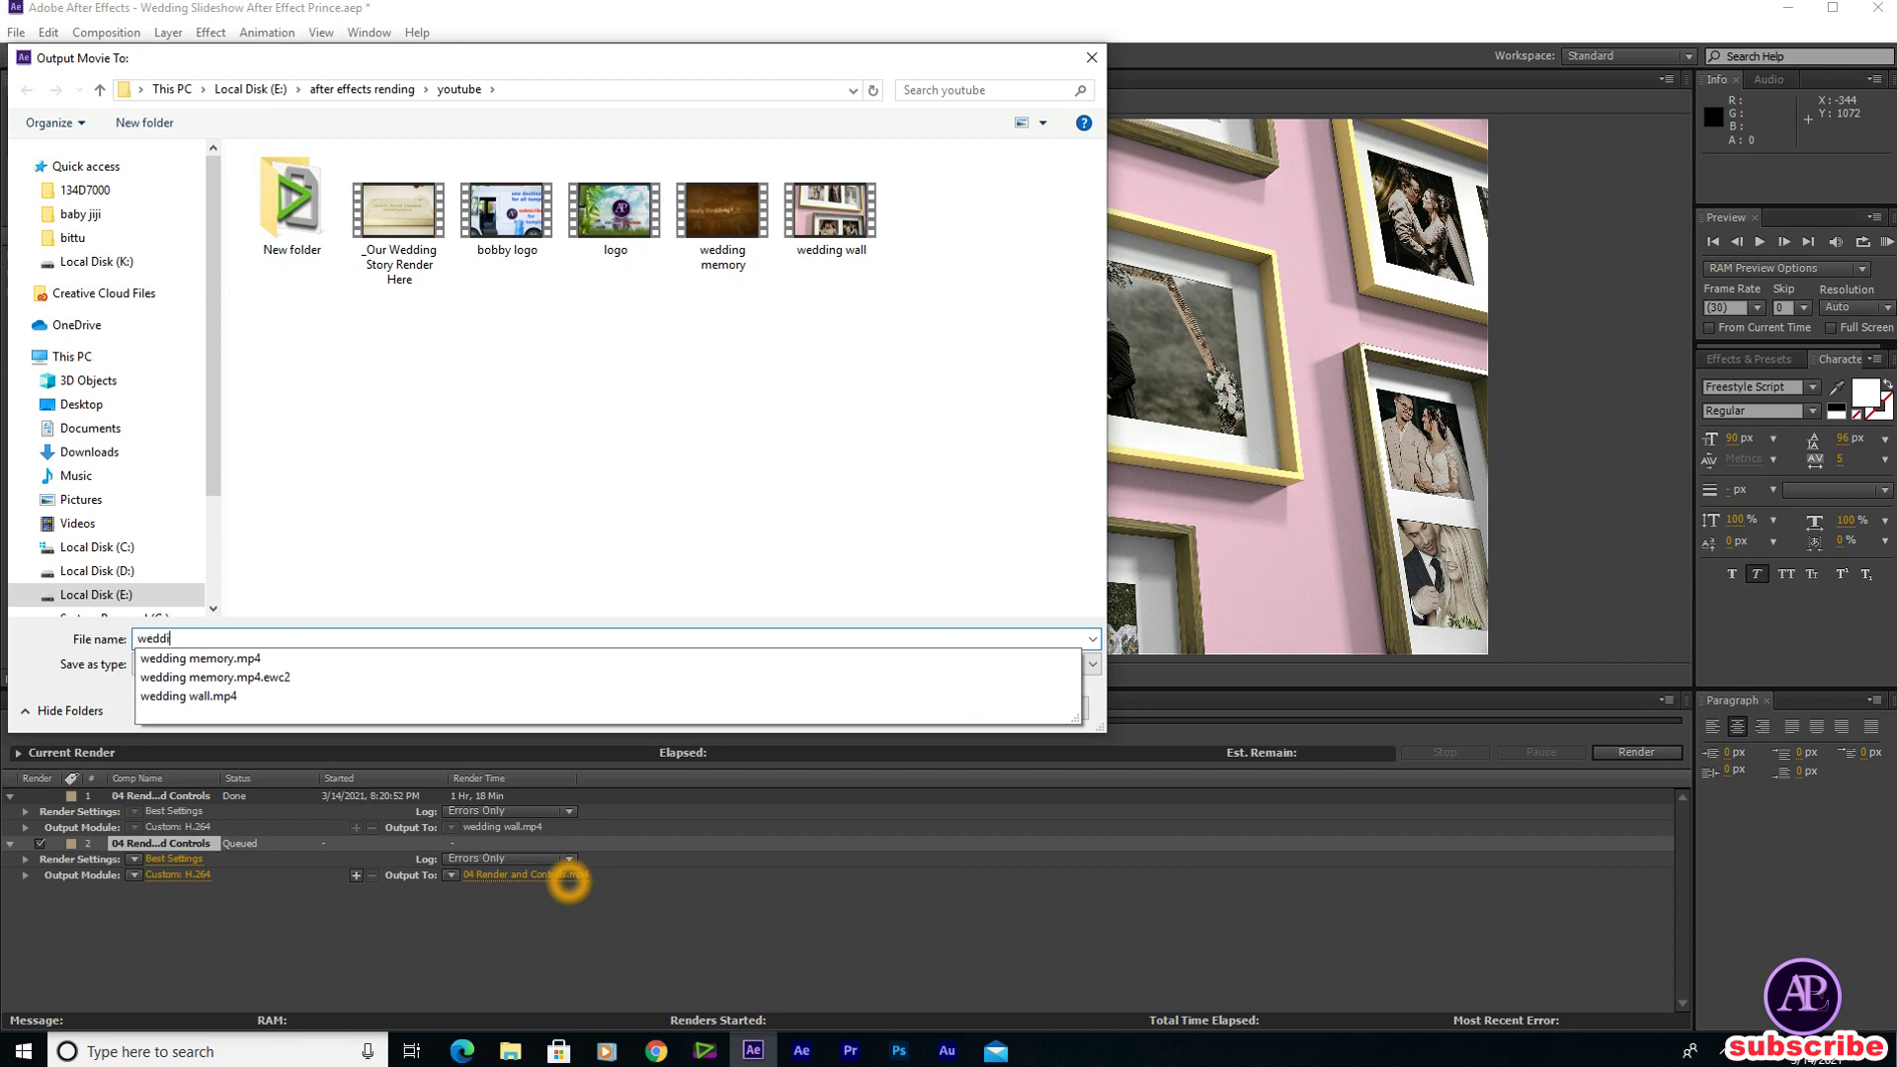
text(ng wa)
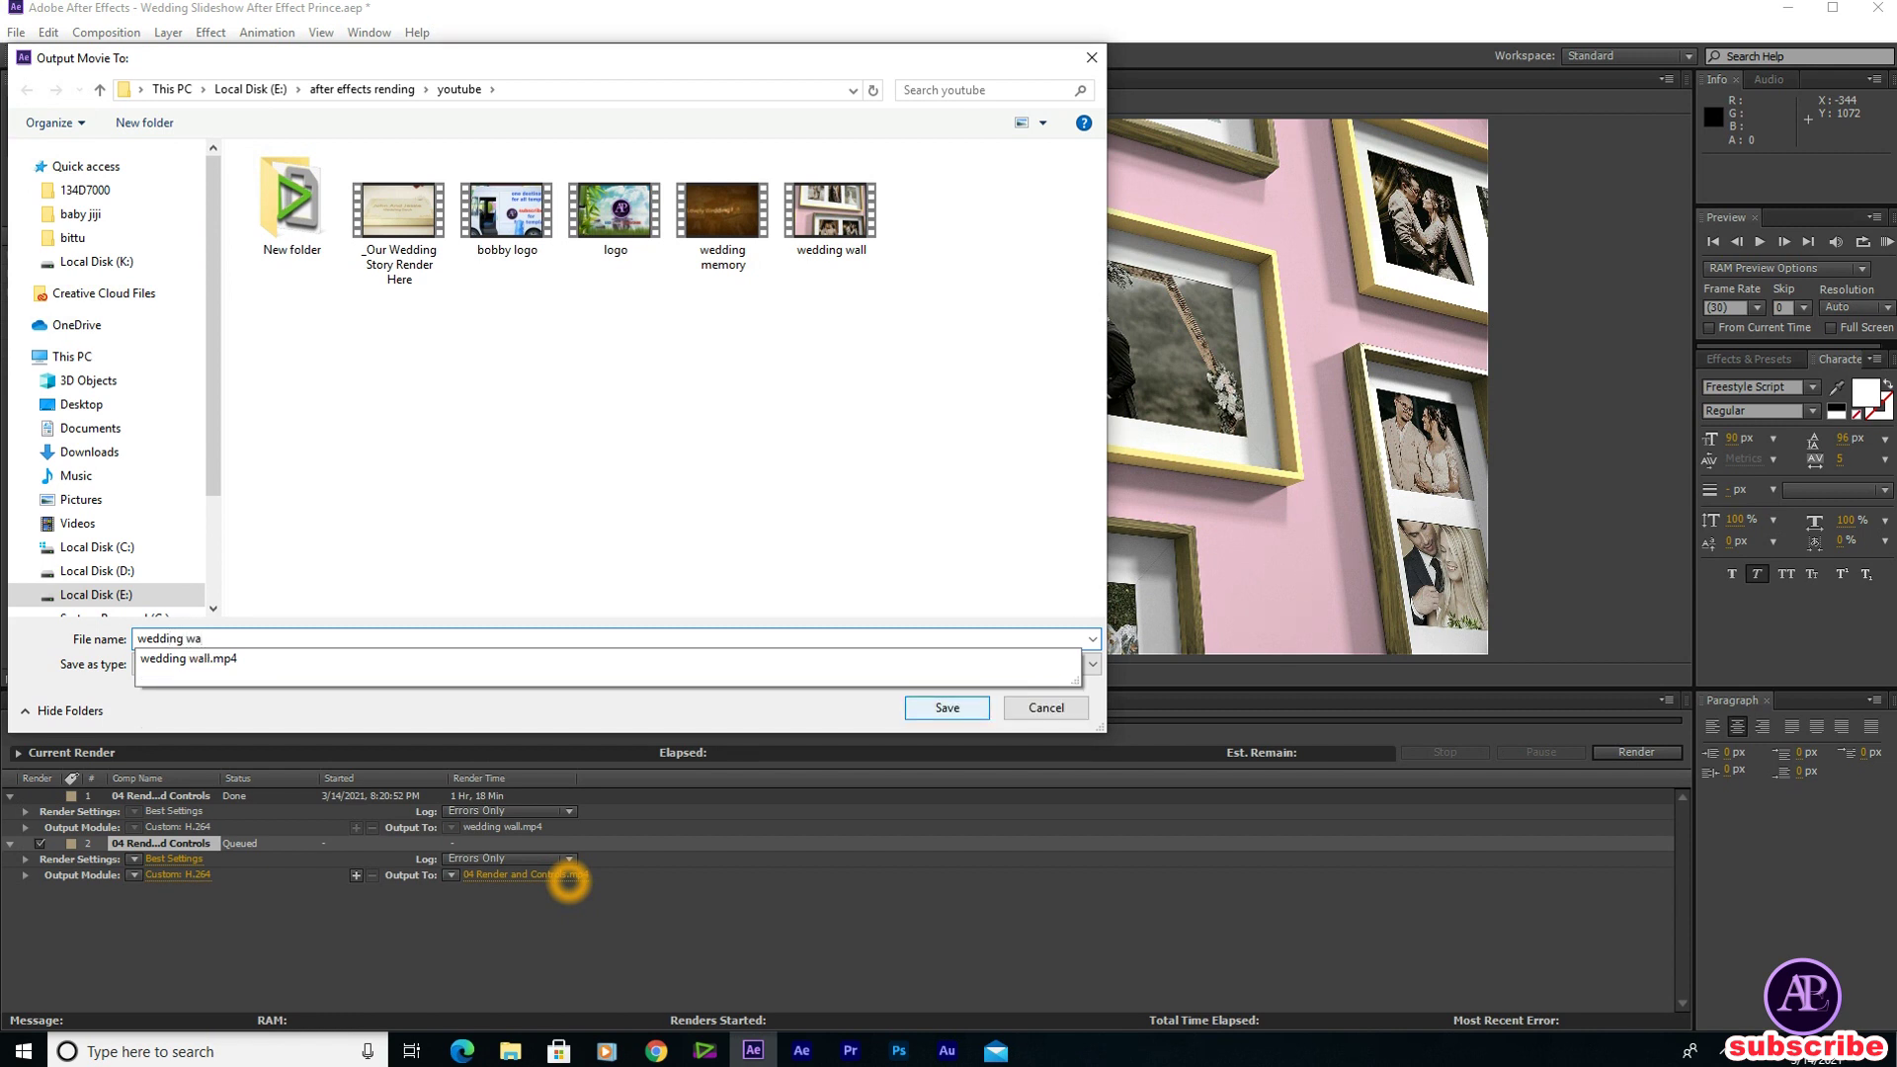
text(ll memory)
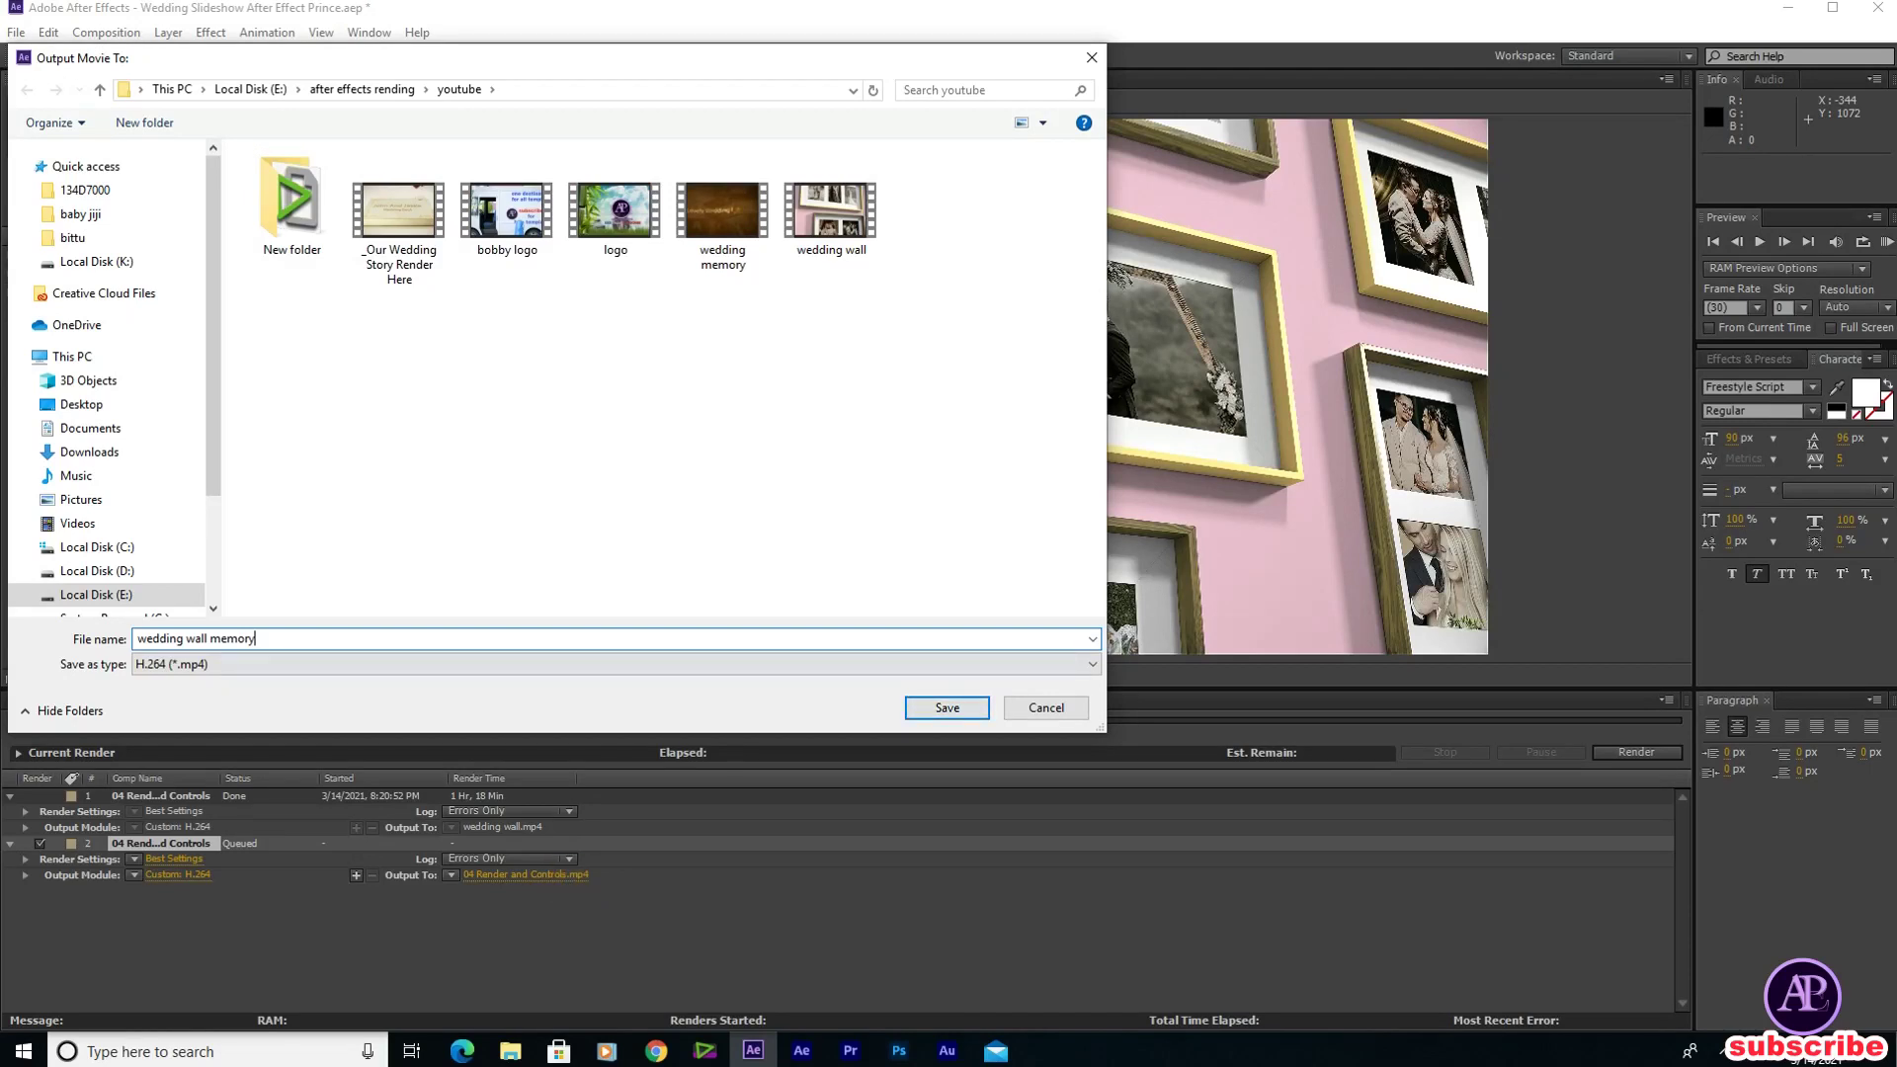
click(947, 708)
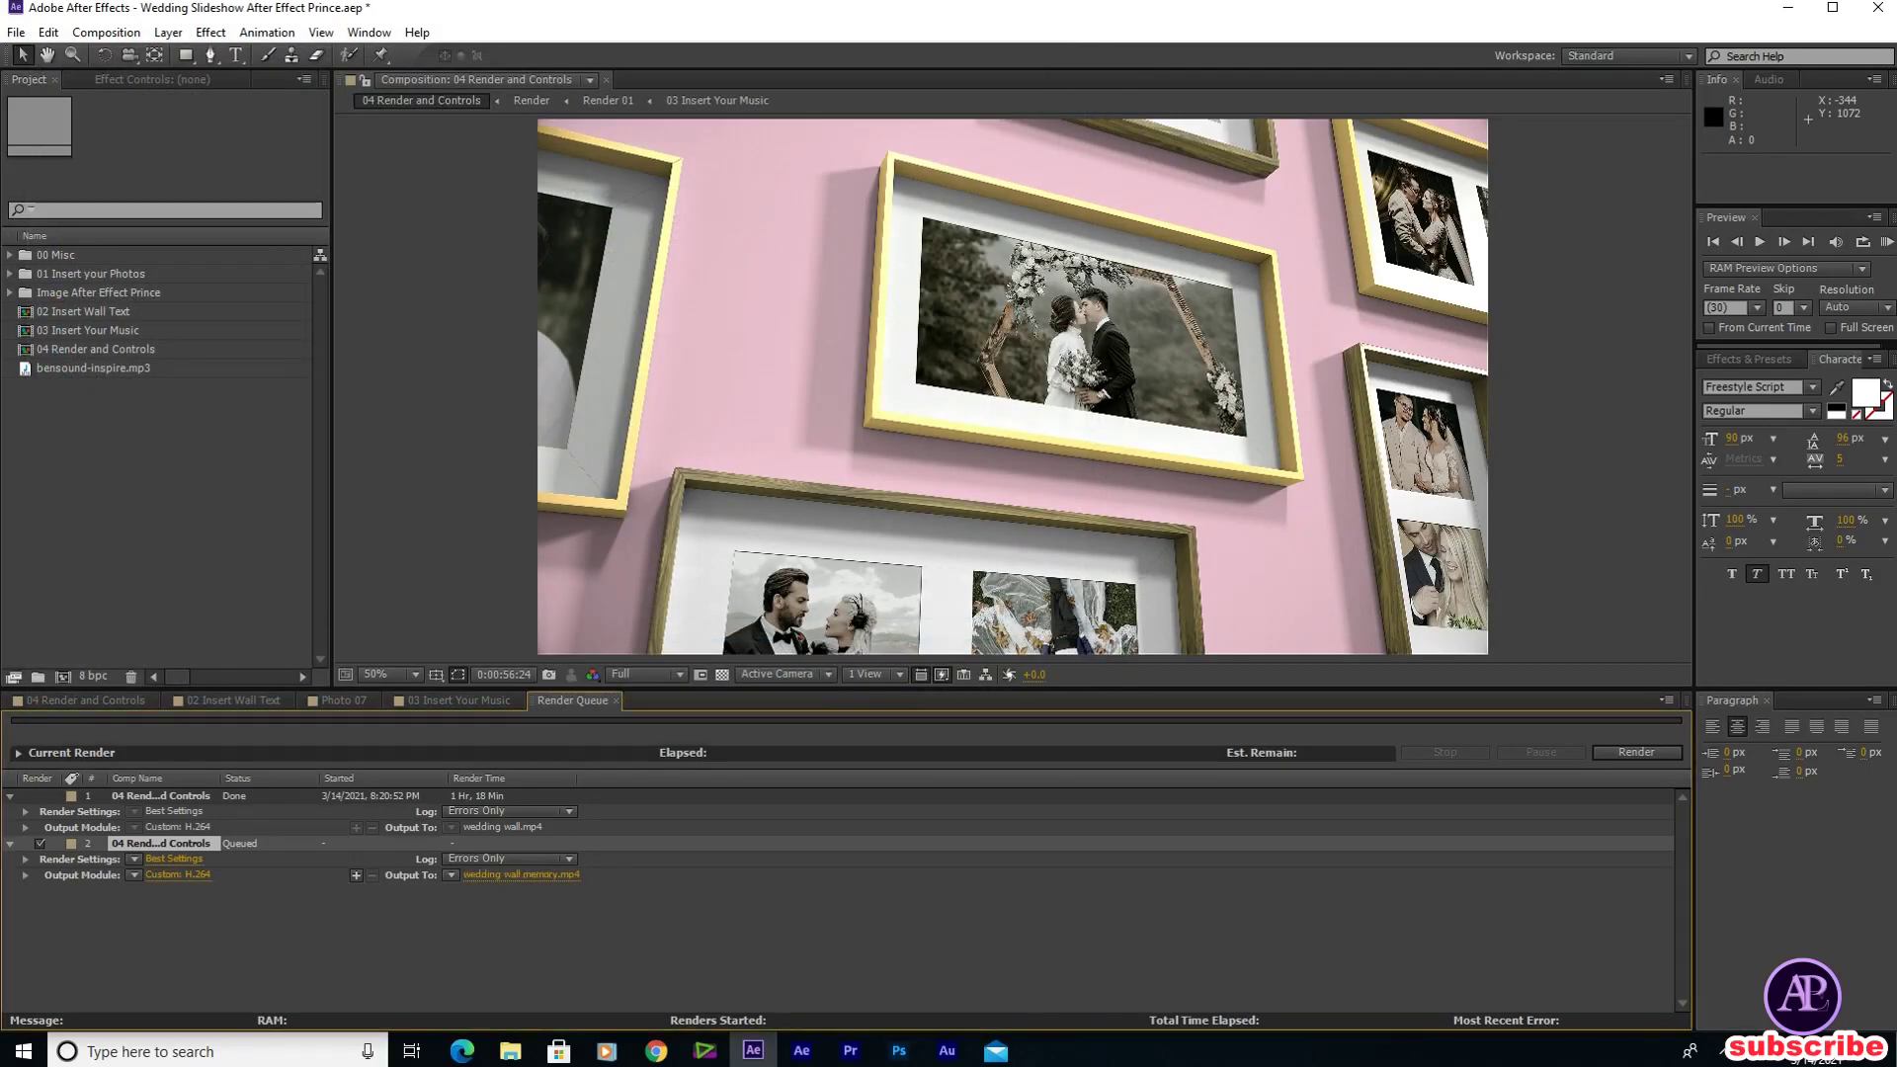
click(1637, 752)
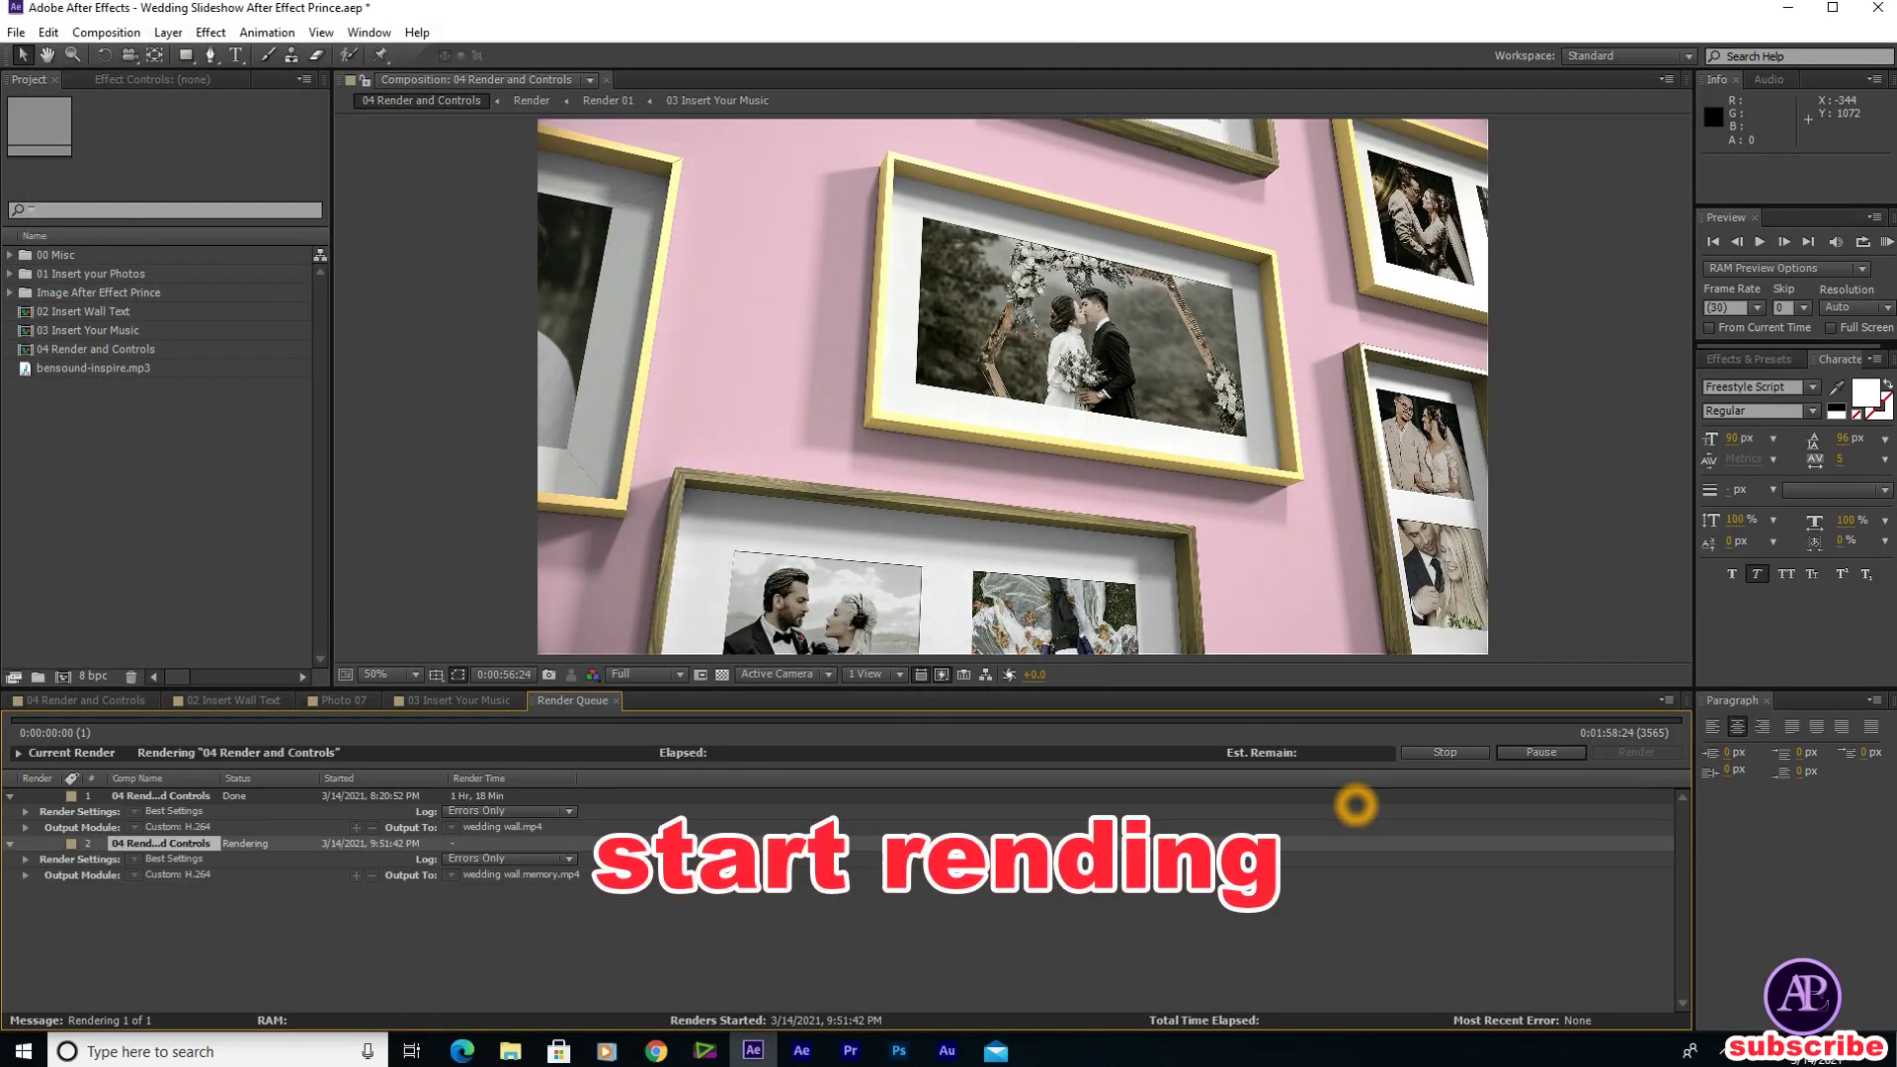